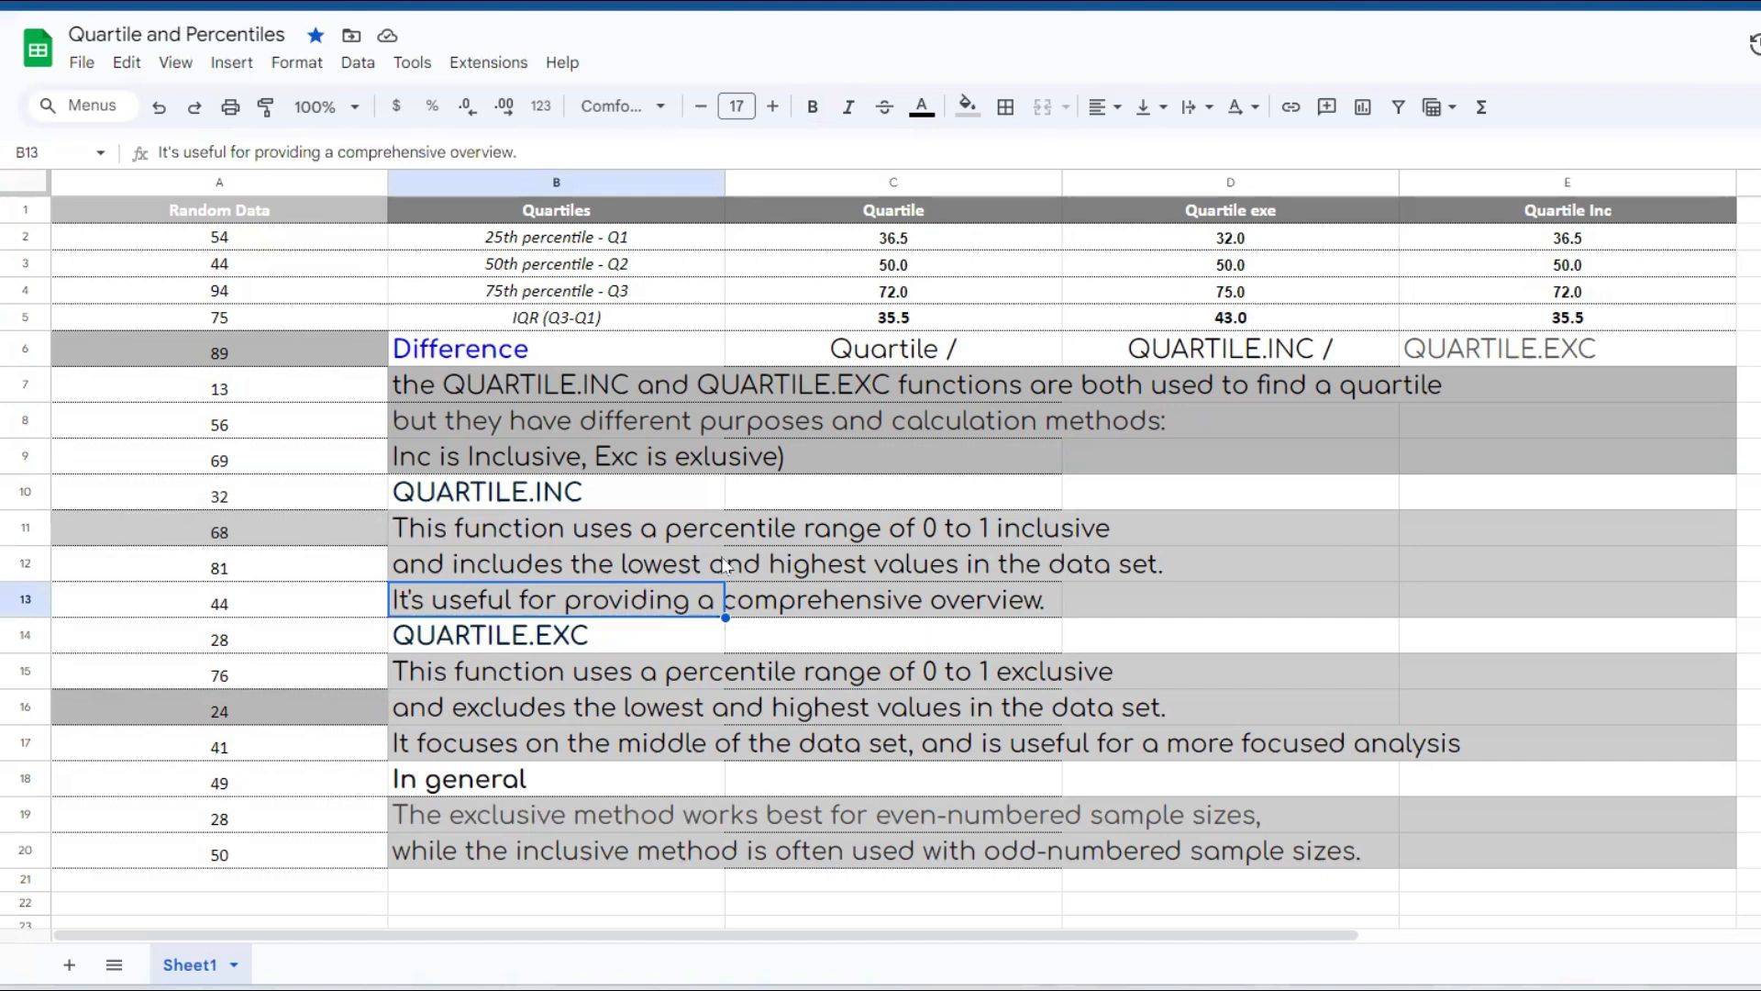
- Examine the Quartile Inc and Quartile exe formulas and results for Q1, Q2 and Q3, along with the sample data
left_click(1571, 241)
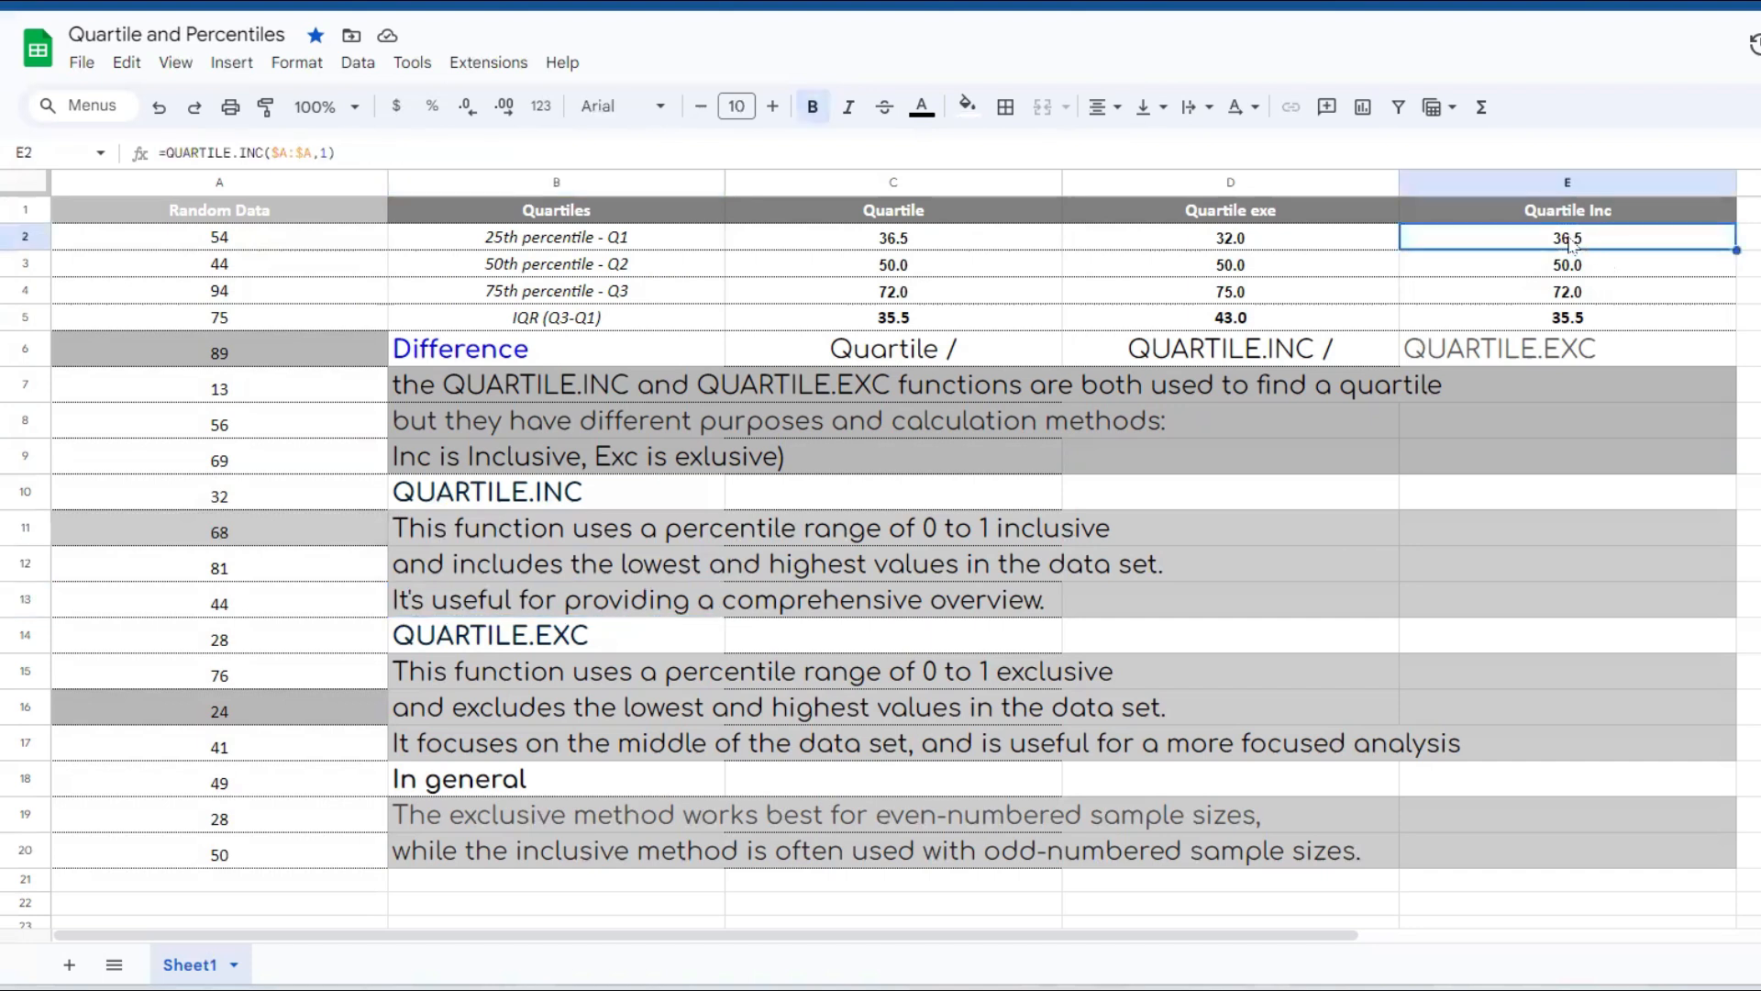
left_click(1261, 244)
left_click(1254, 270)
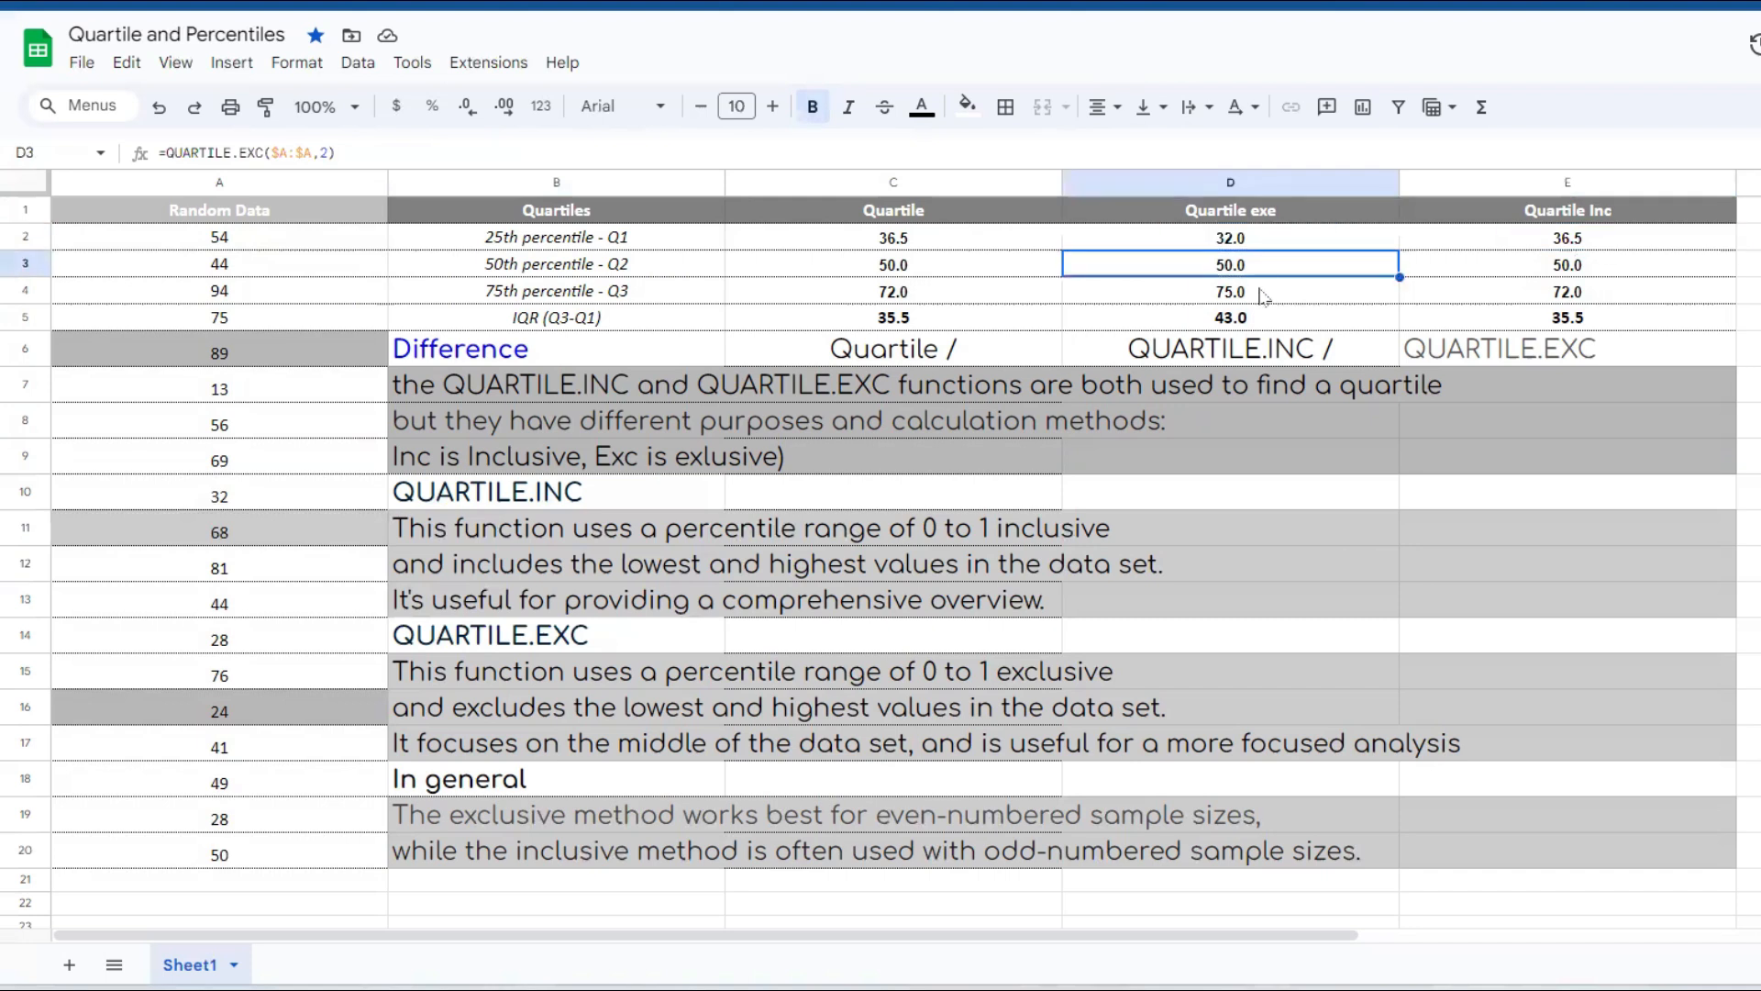
left_click(1266, 296)
left_click(1557, 294)
left_click(1285, 293)
left_click(1559, 268)
left_click(1279, 269)
left_click_drag(1254, 225, 1269, 315)
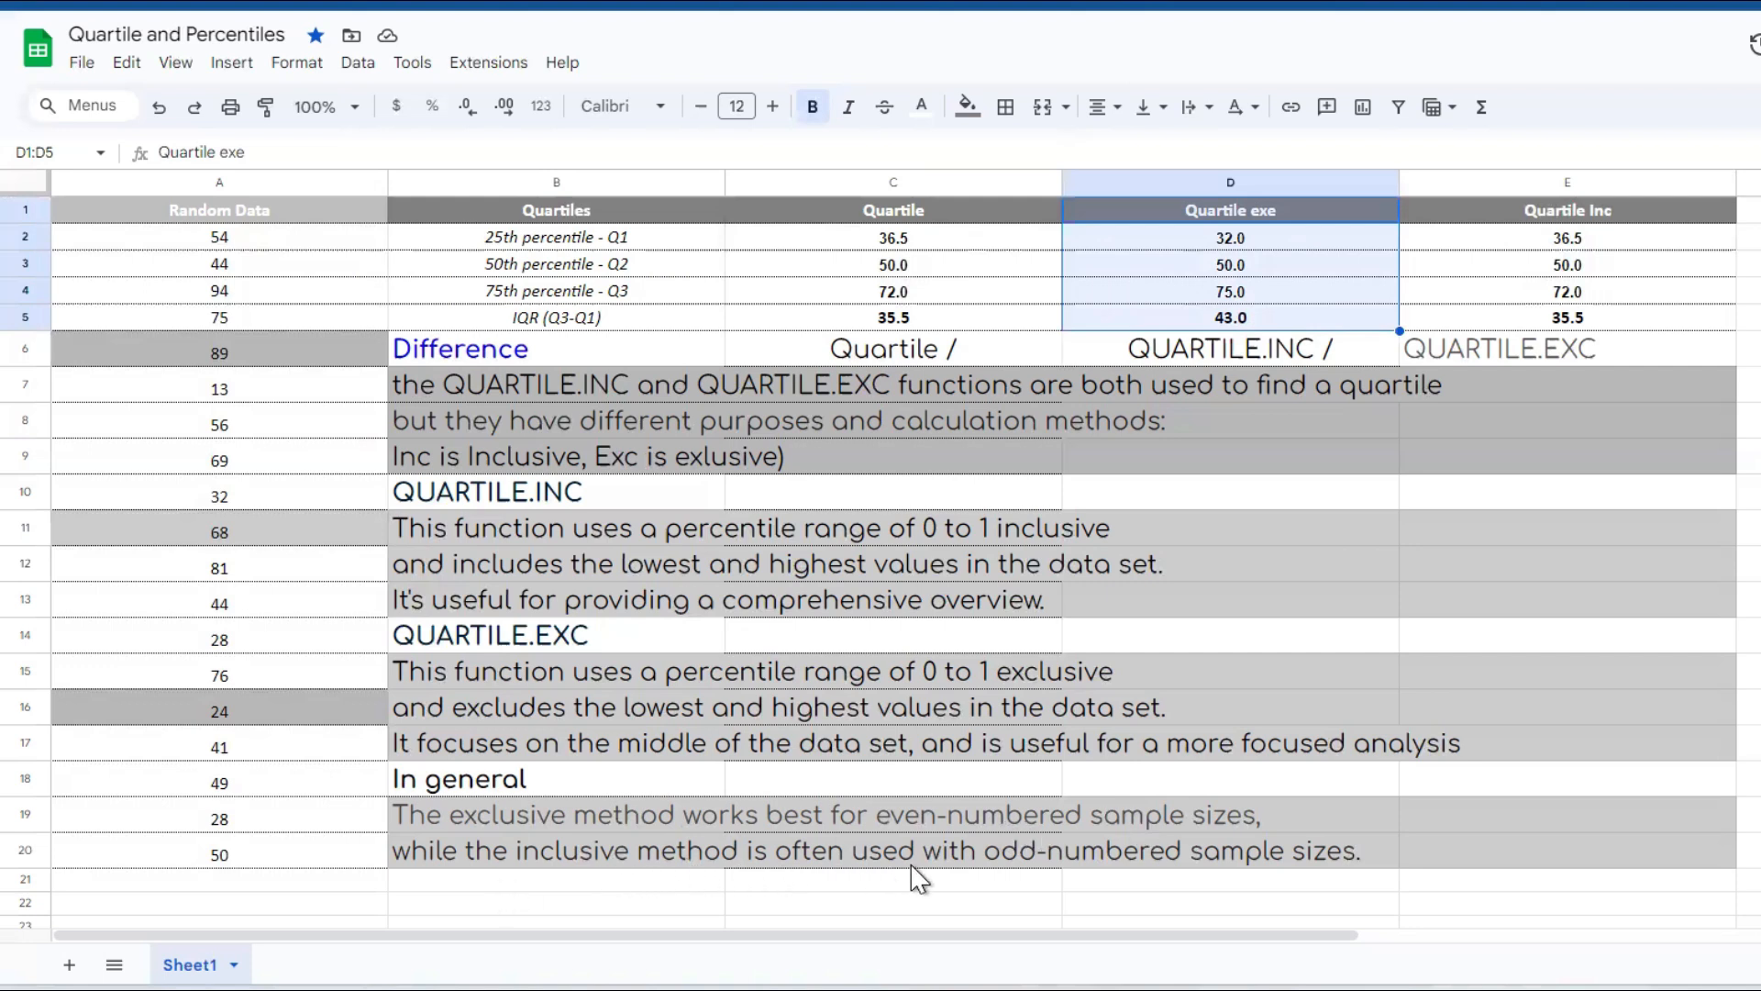
left_click(295, 288)
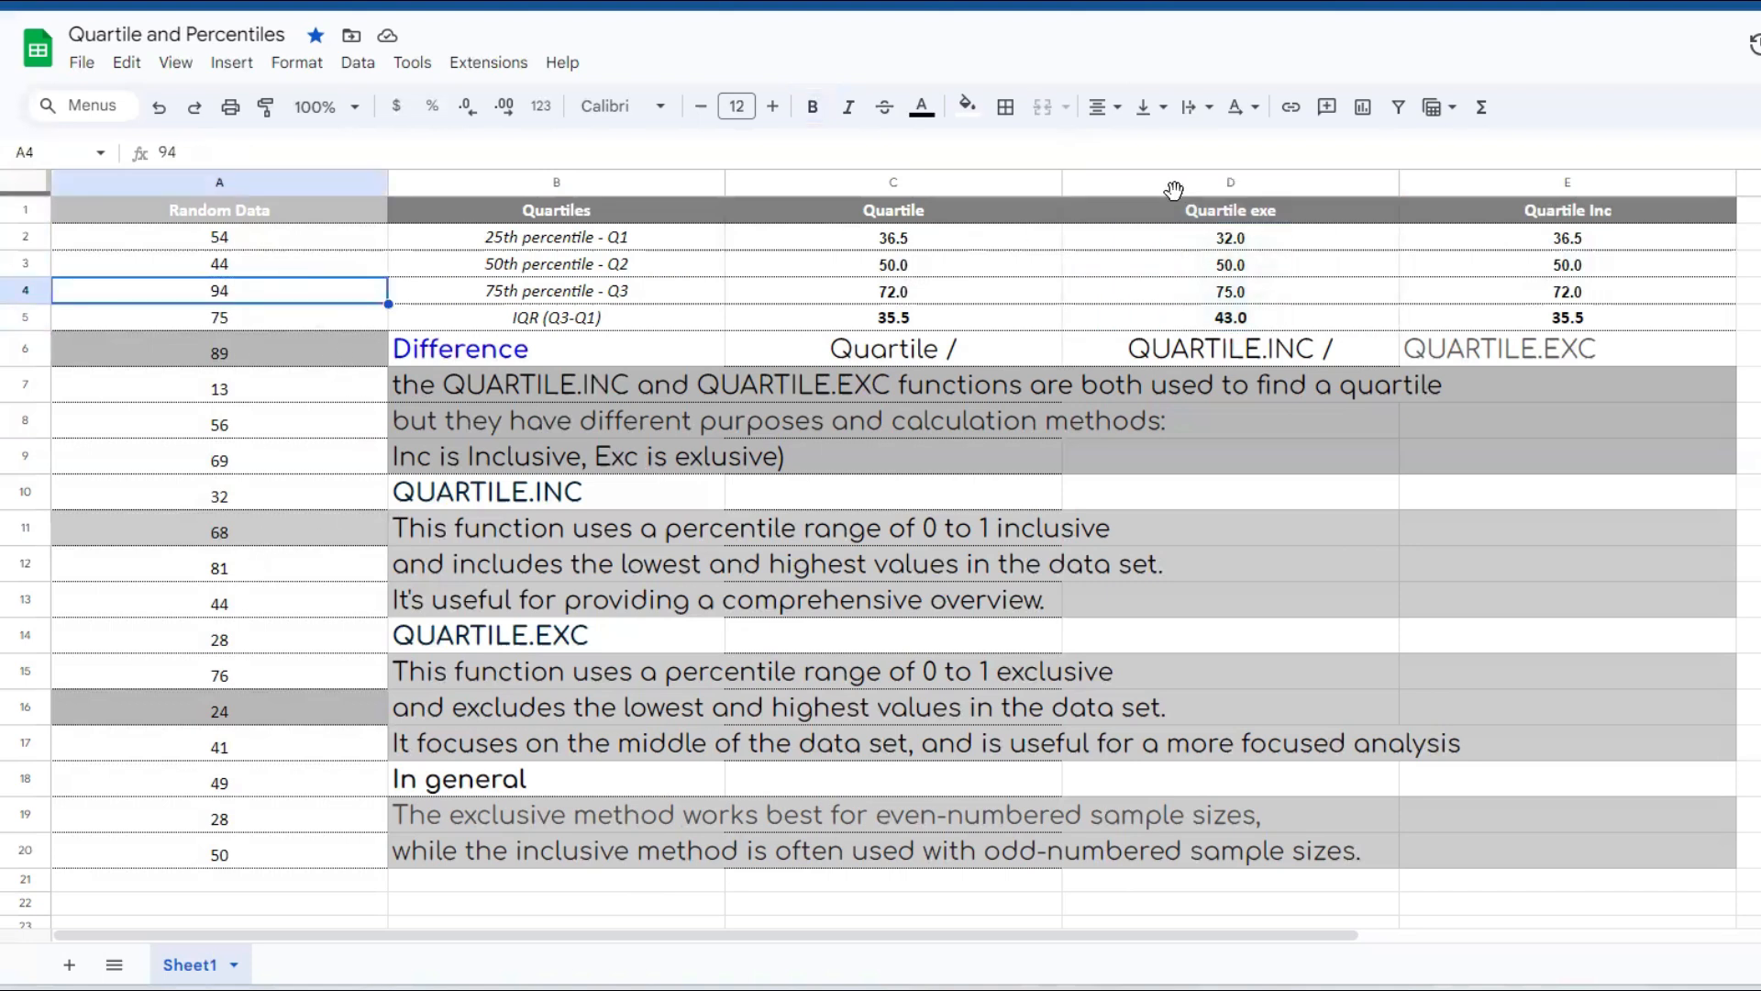
- Fill the Quartile exe column range D1:D5 with gray
left_click_drag(1189, 213, 1198, 317)
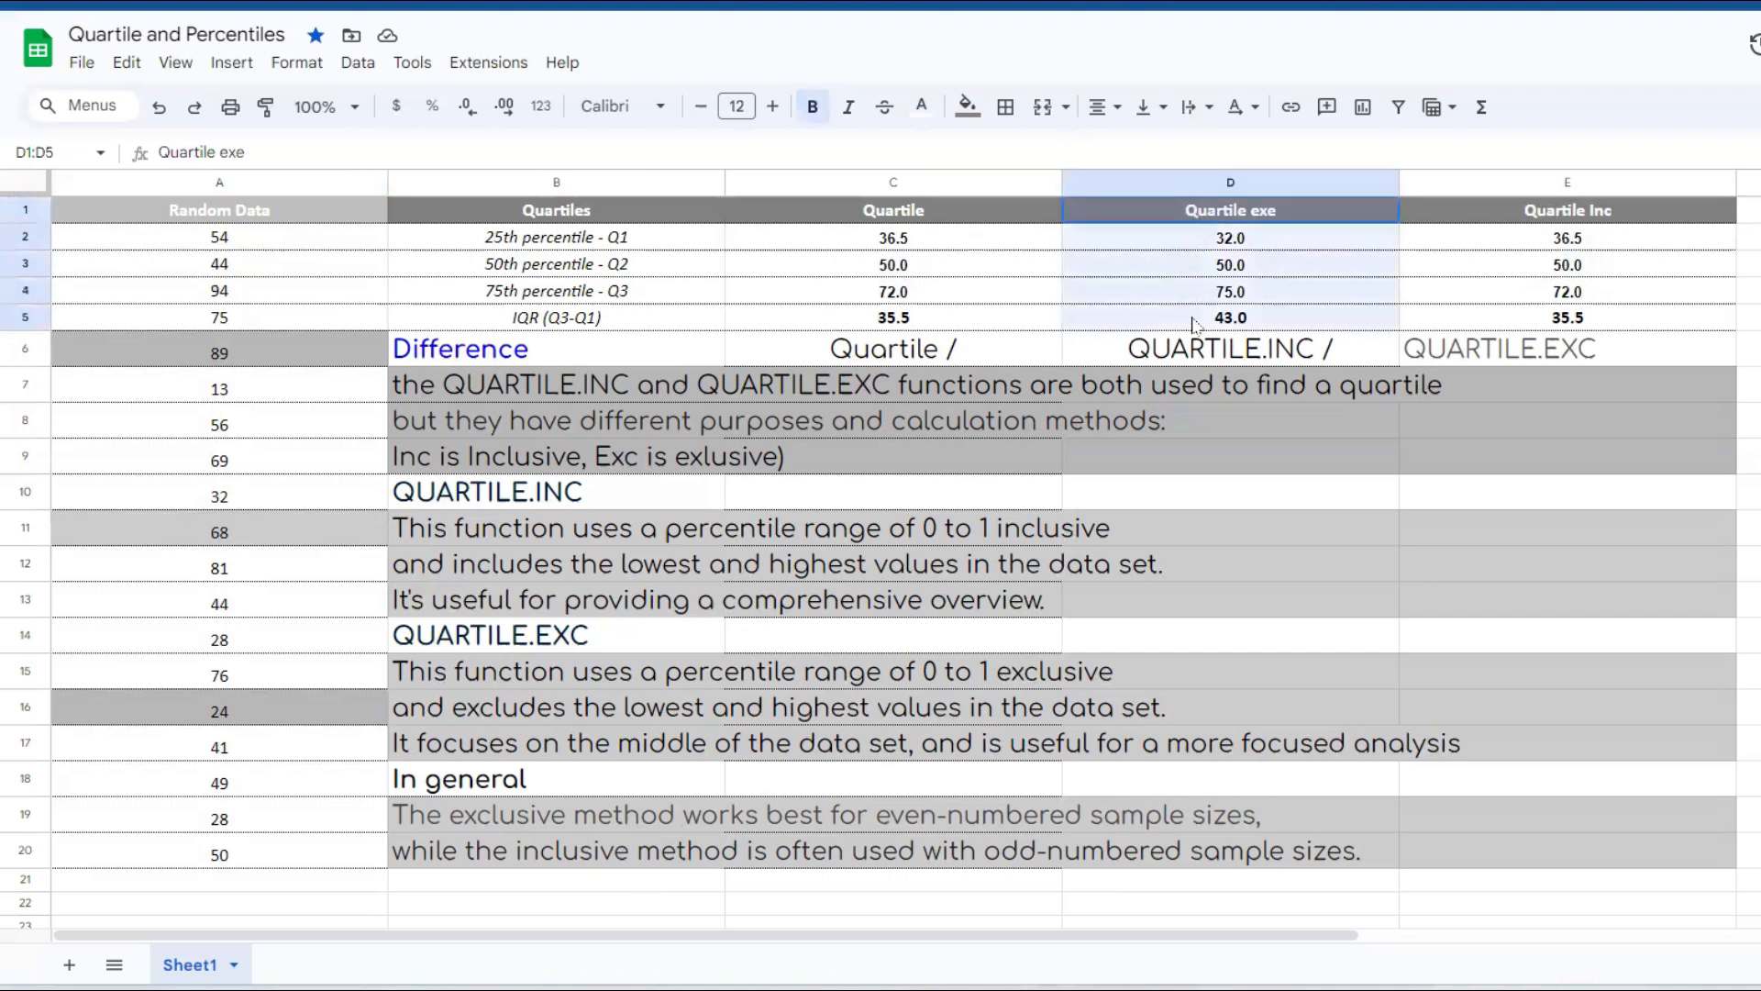
left_click(970, 107)
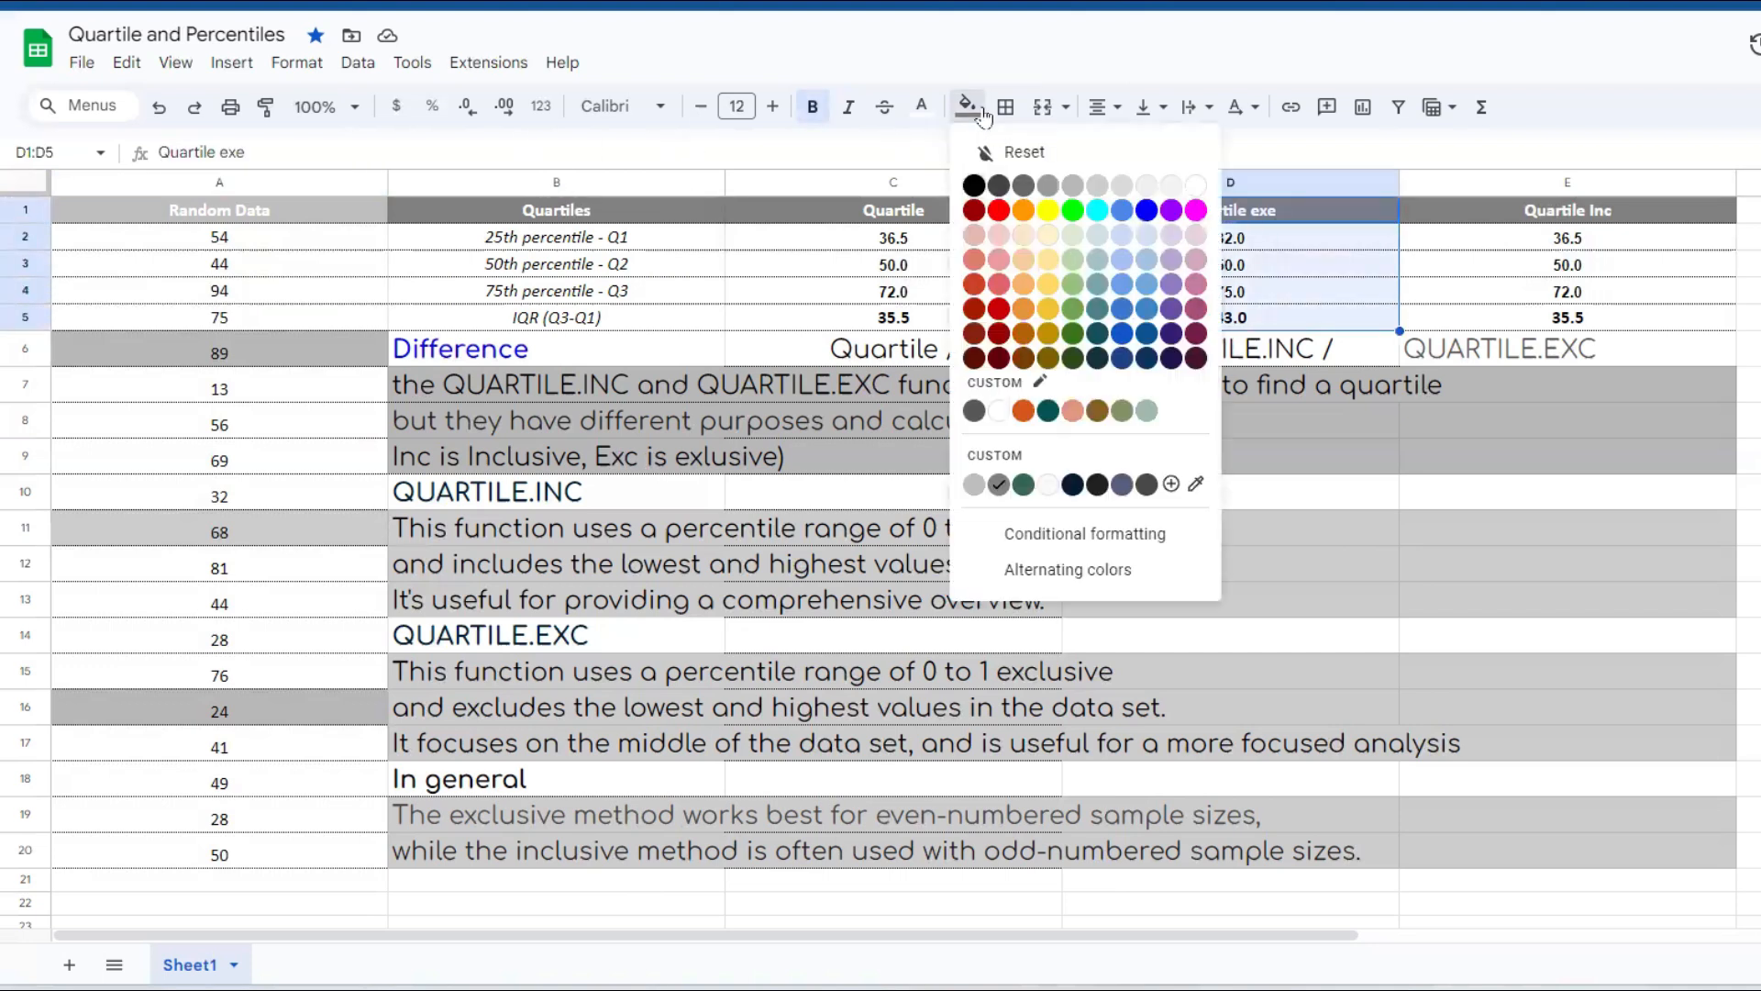
left_click(1073, 186)
left_click(1180, 241)
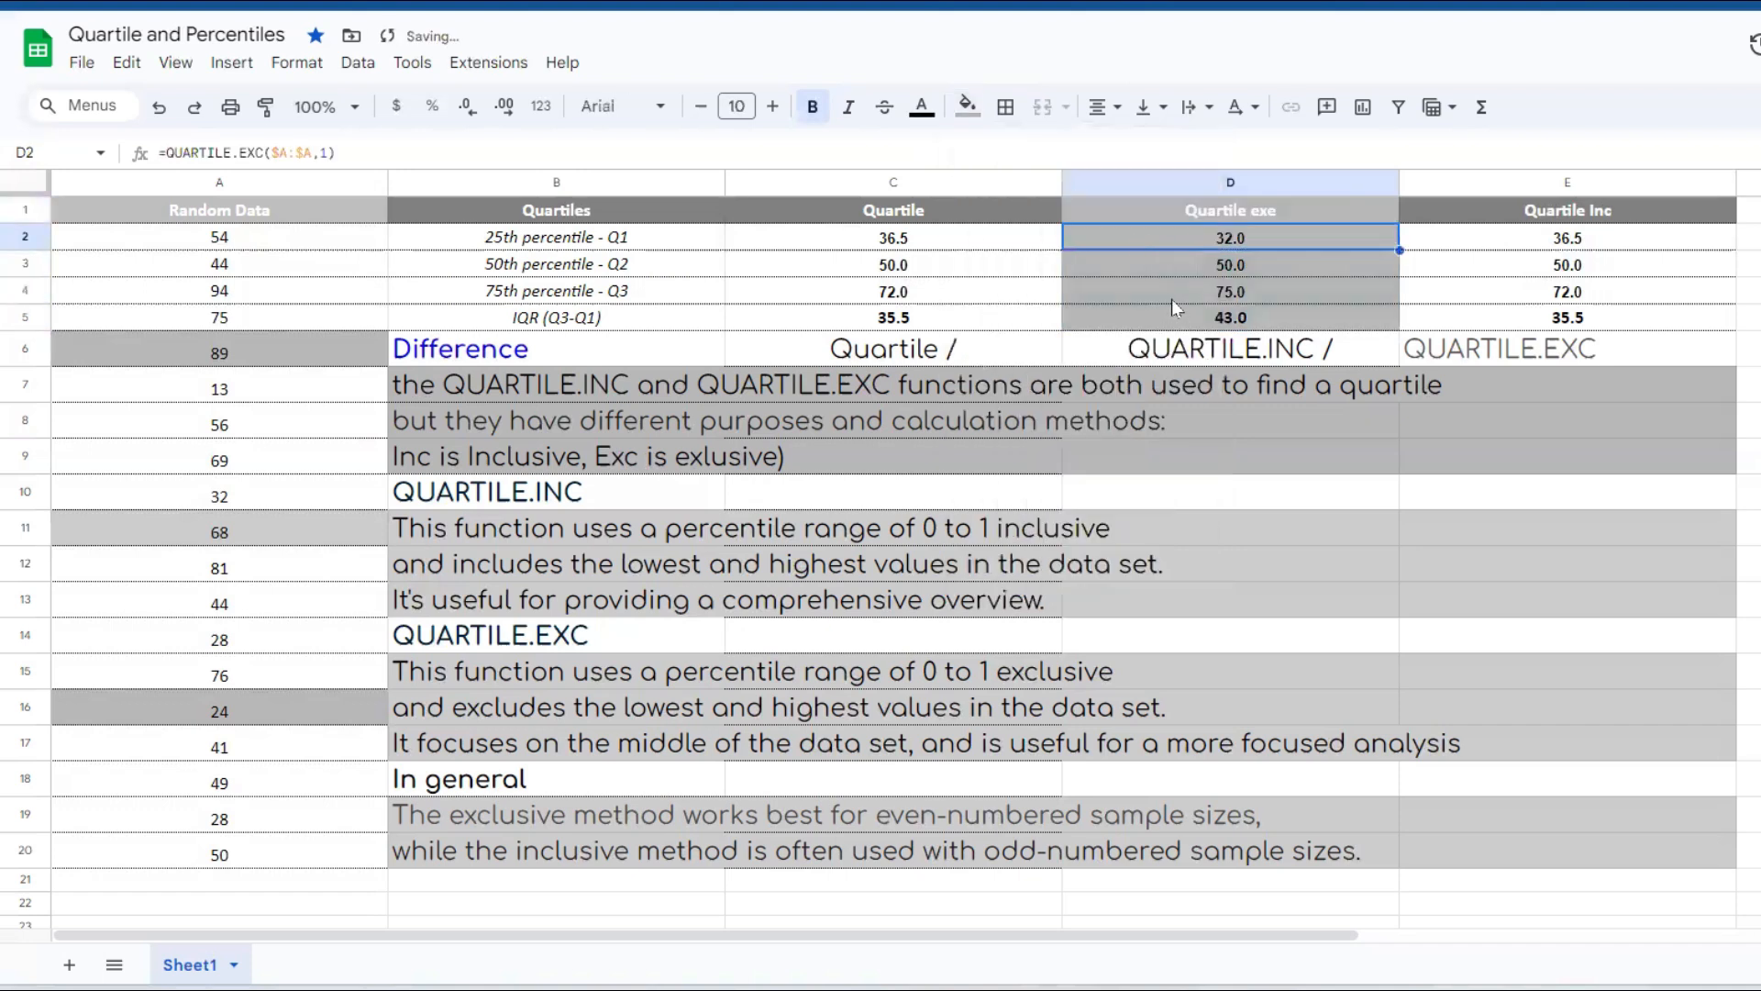
- Copy the whole Random Data column, switch to Minitab and maximize the worksheet holding the same data
left_click(290, 188)
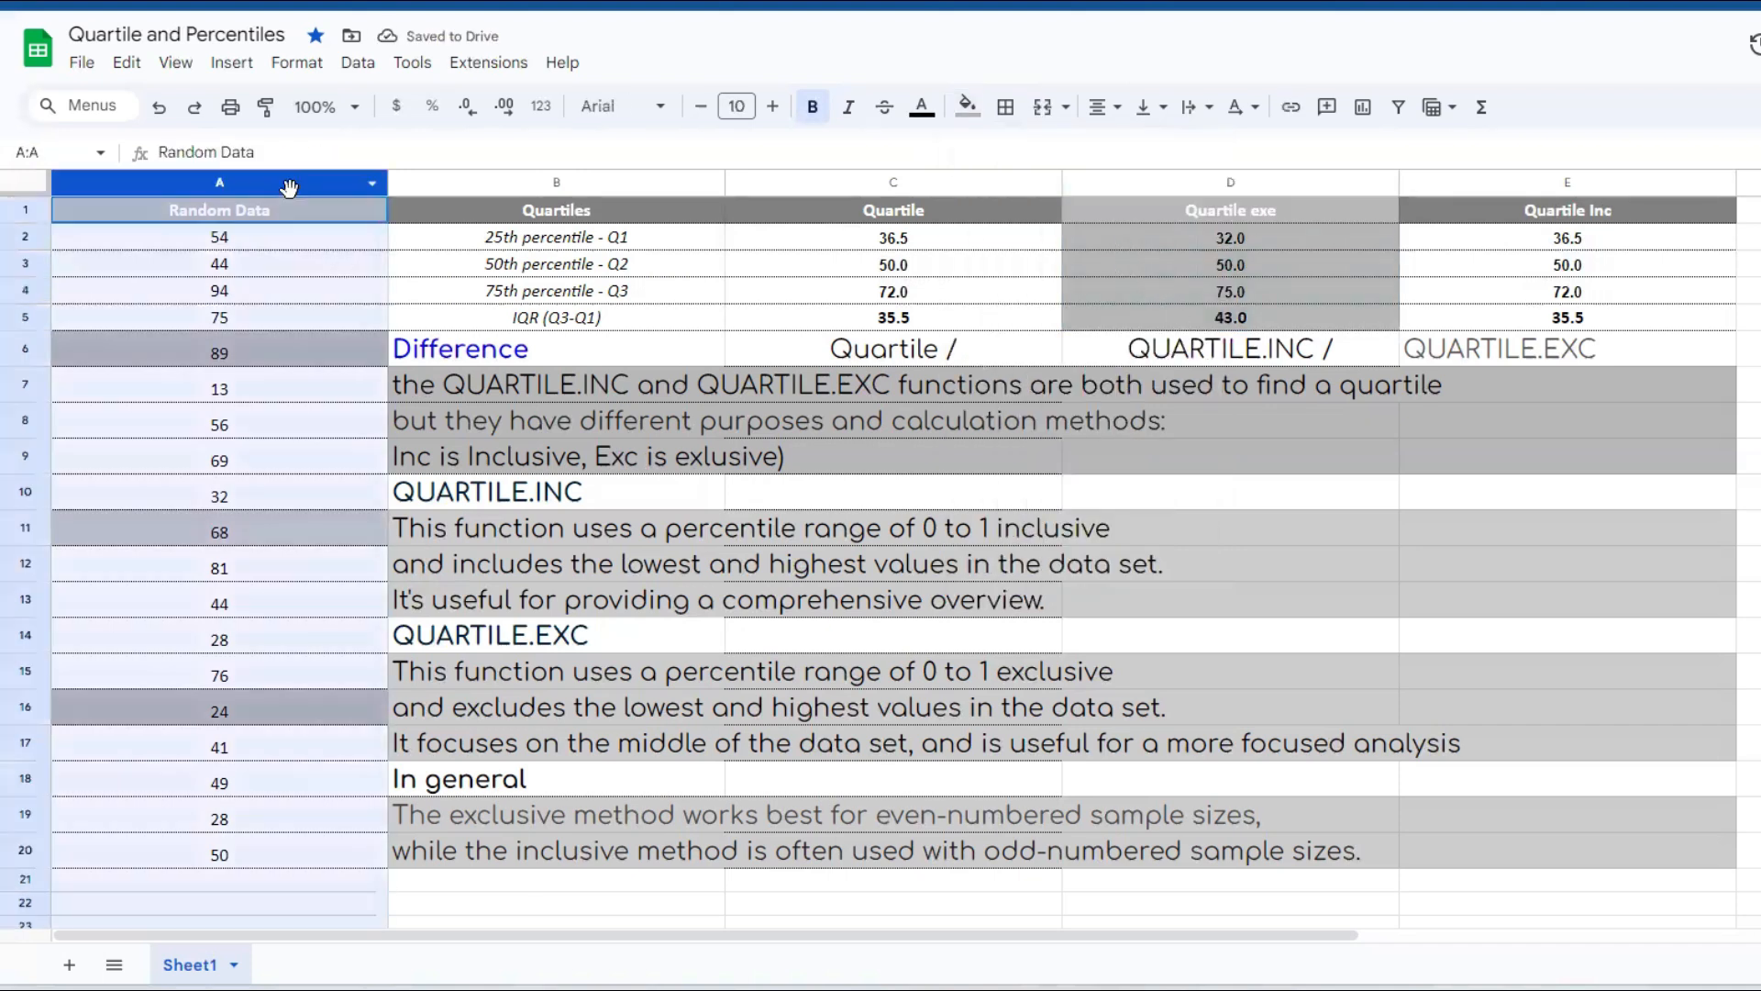
key("ctrl+c")
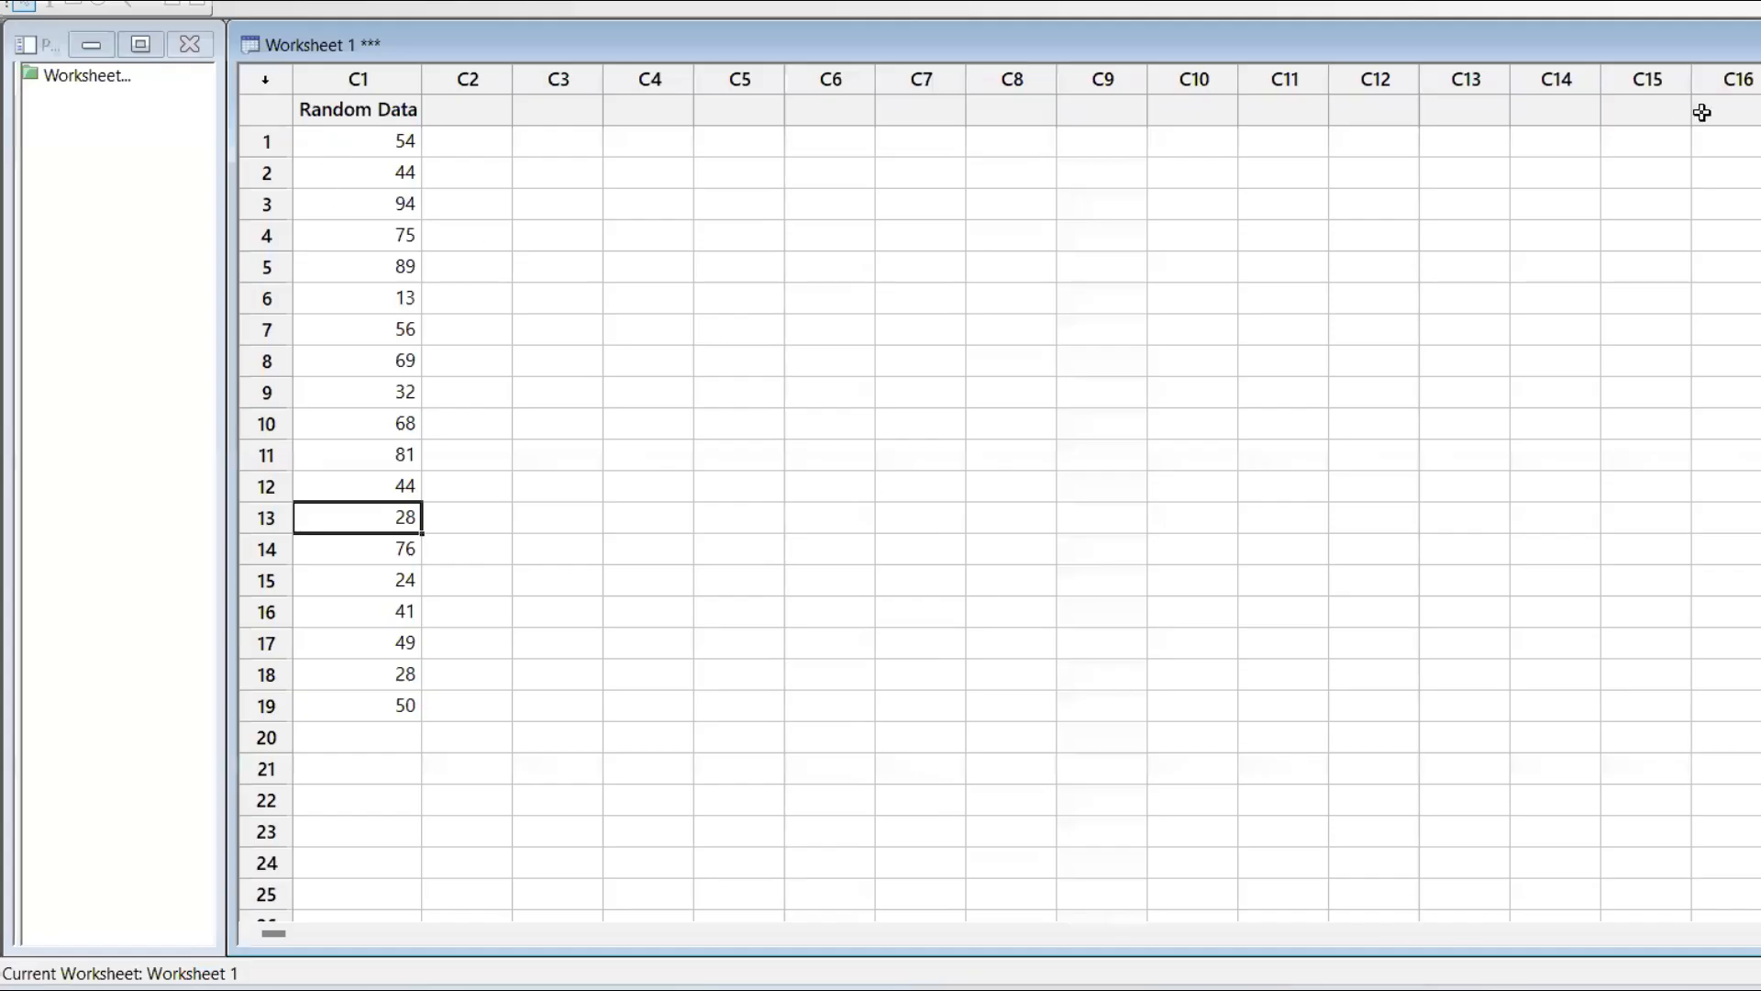
left_click(1758, 44)
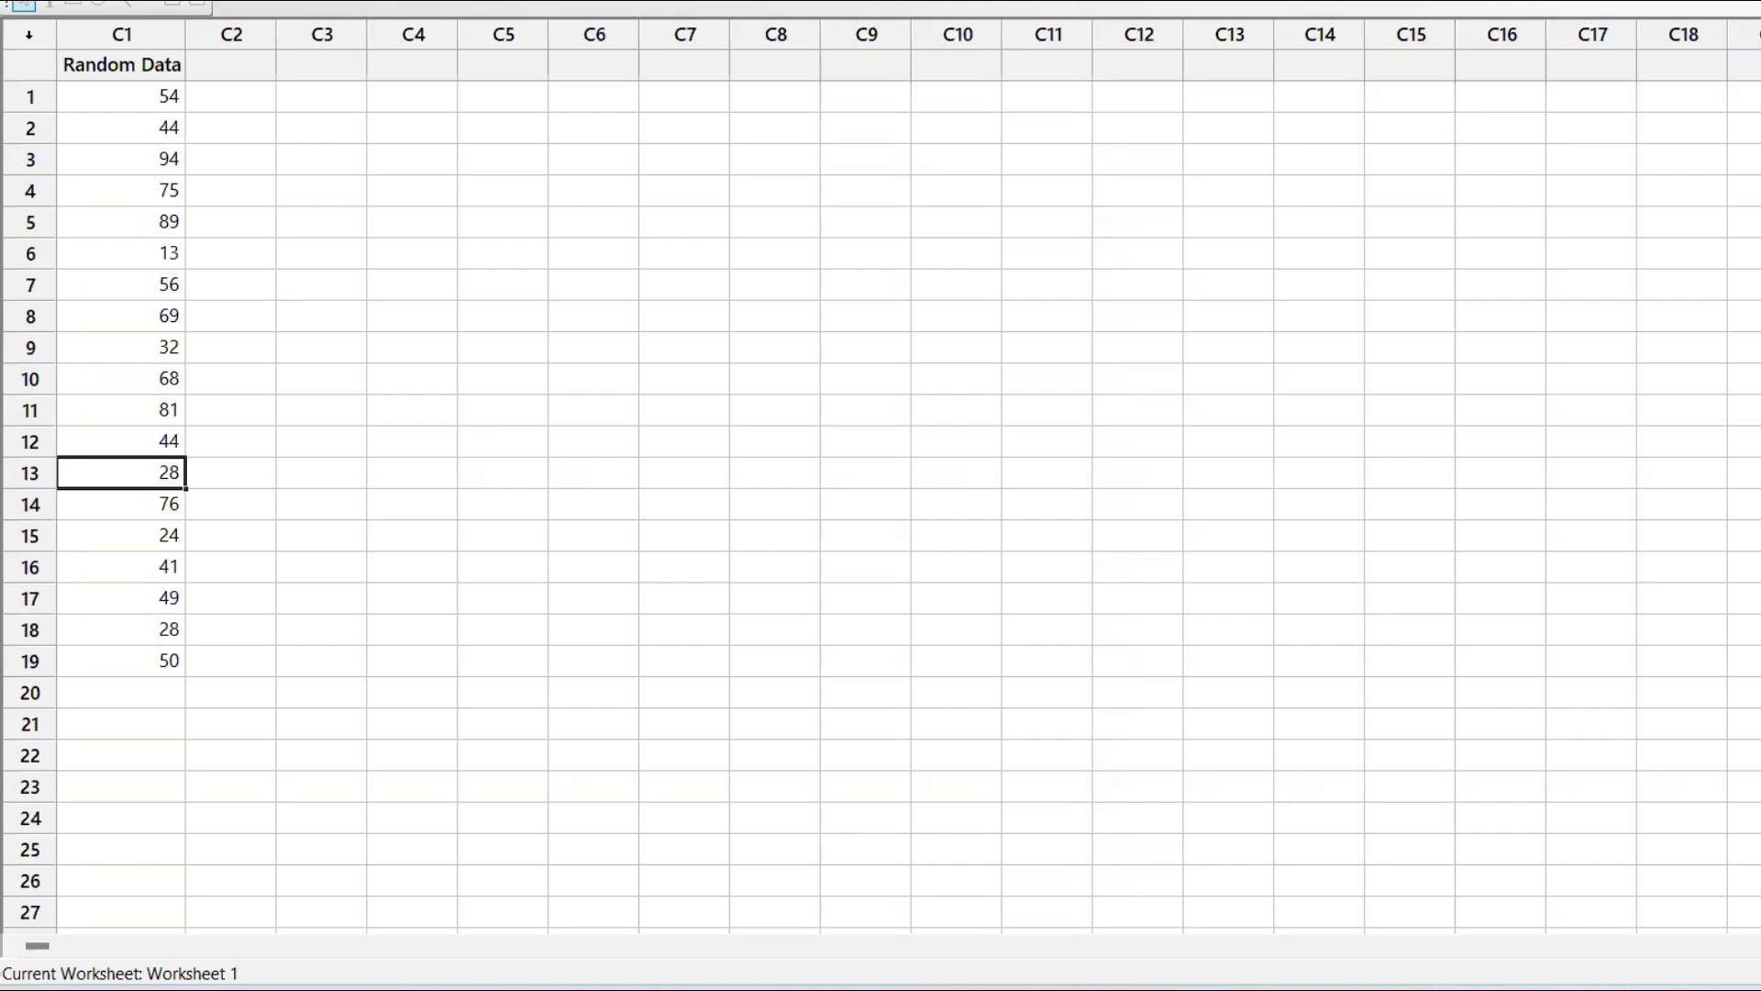
- Create a simple one-Y boxplot with Random Data as the graph variable
key("alt+g")
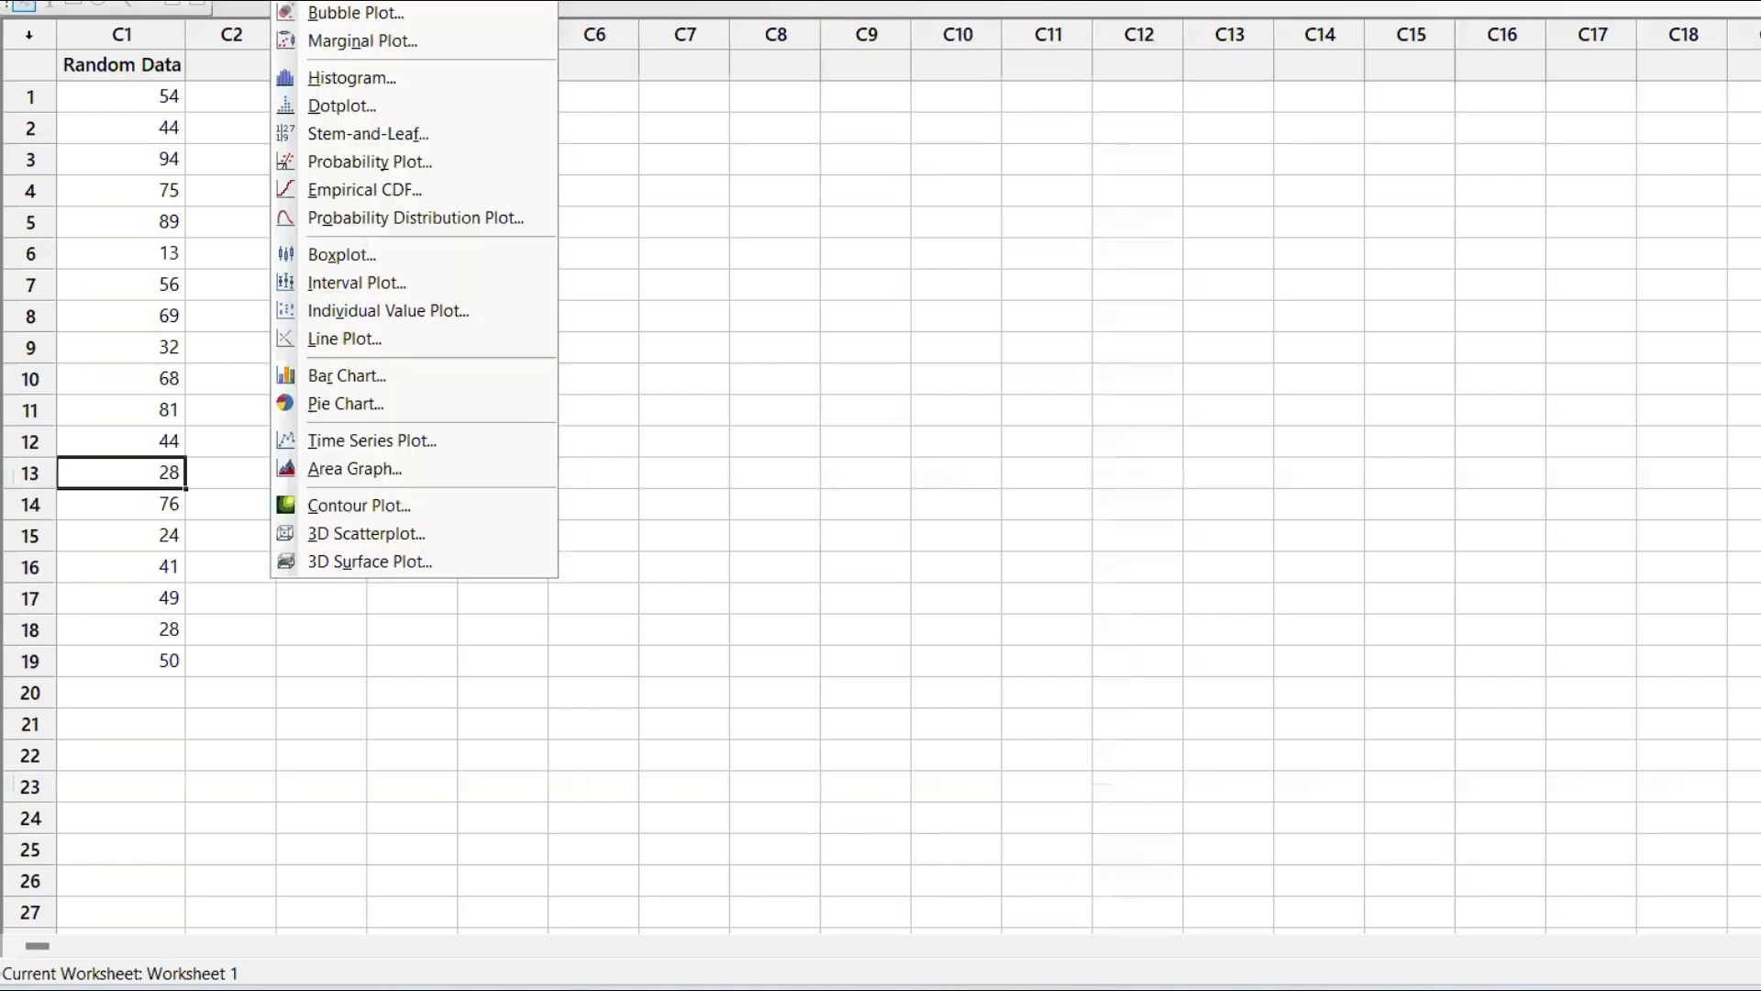
left_click(346, 254)
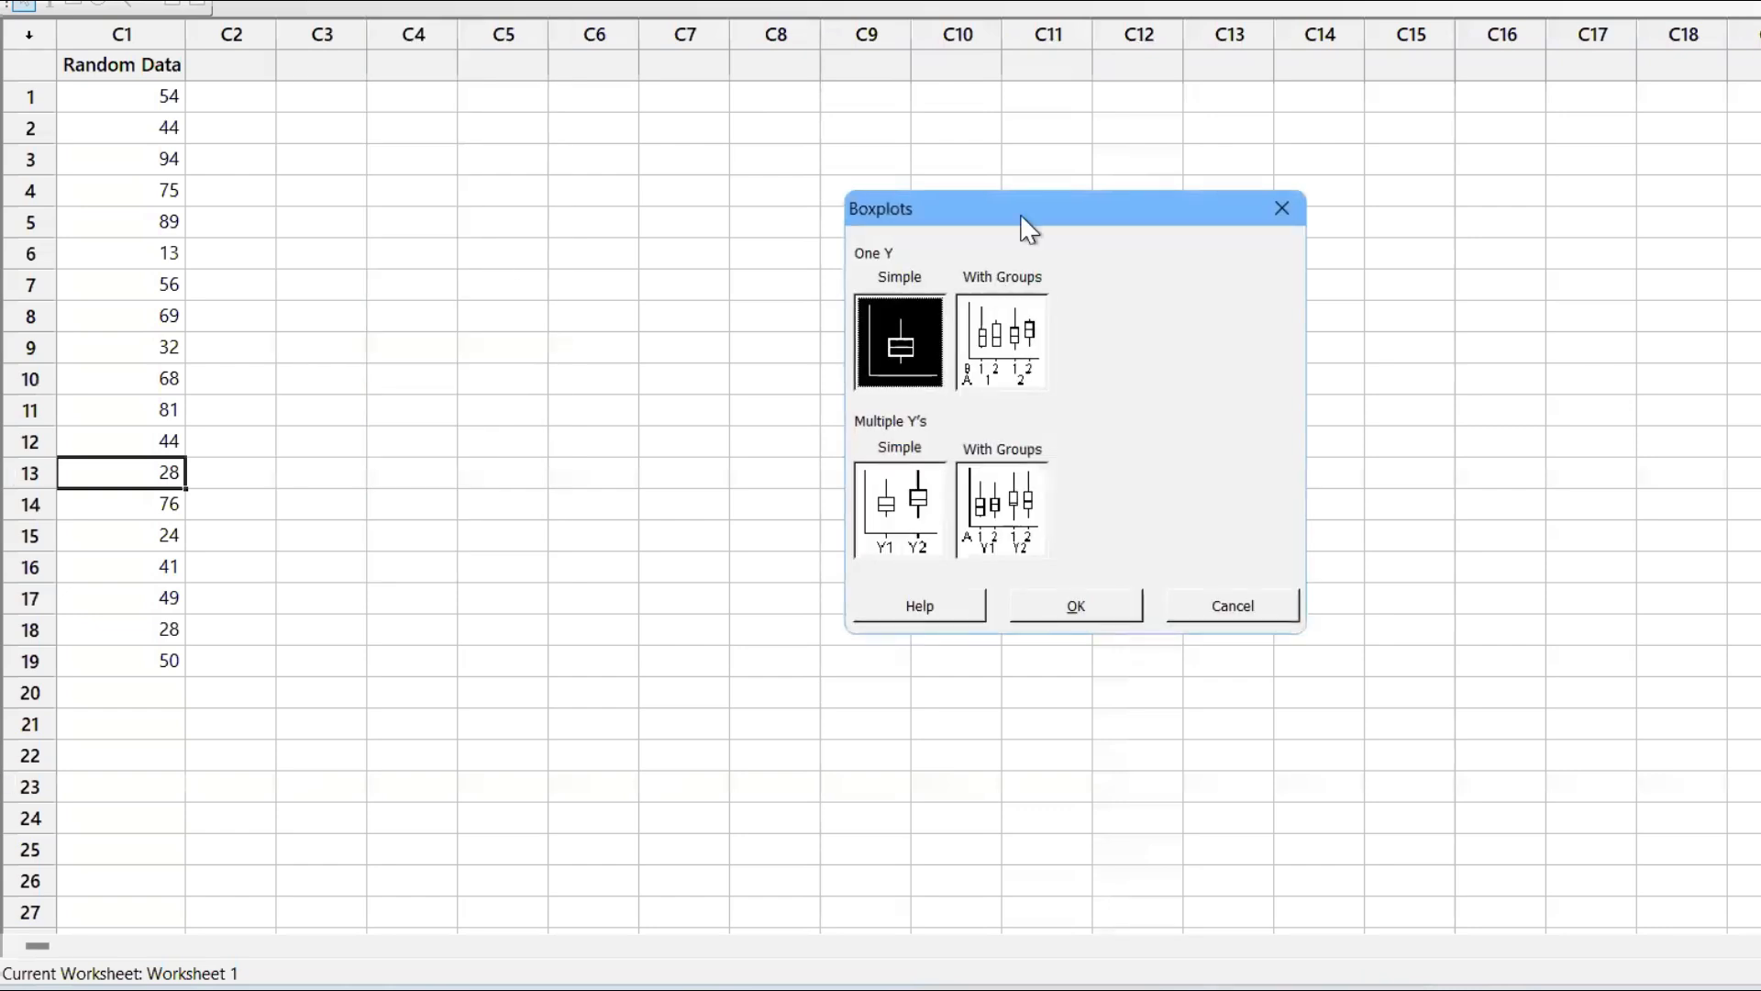
left_click_drag(1021, 204, 408, 93)
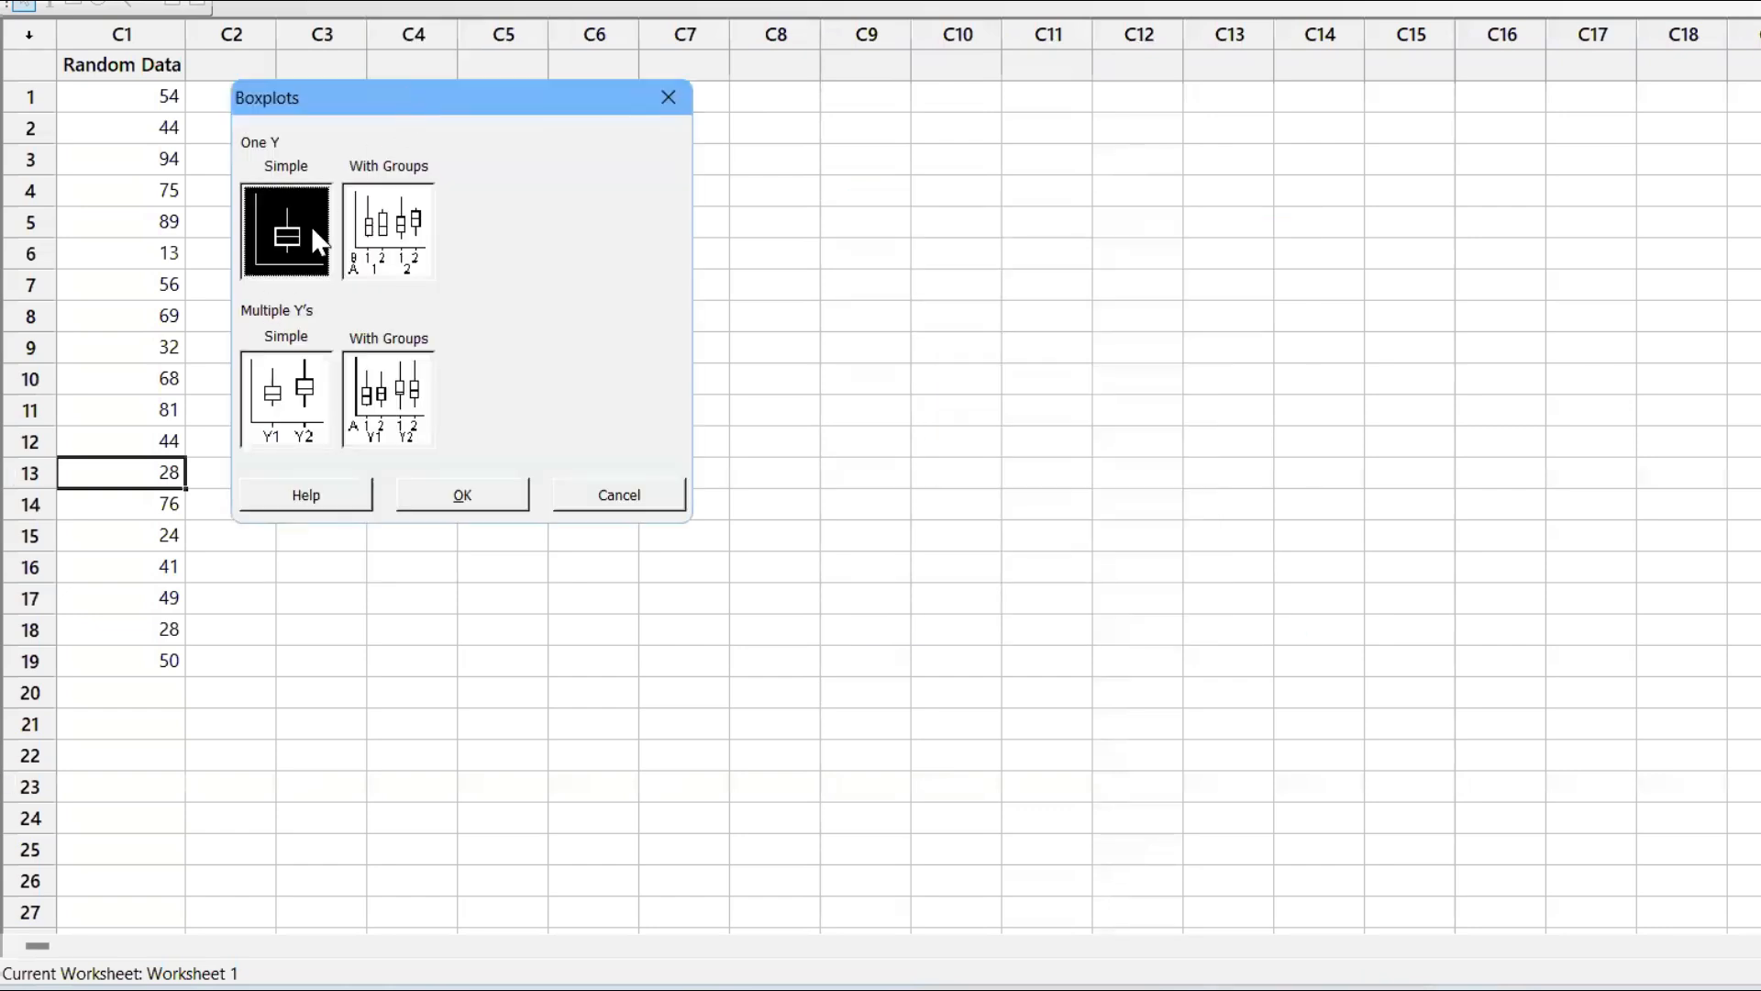
left_click(449, 496)
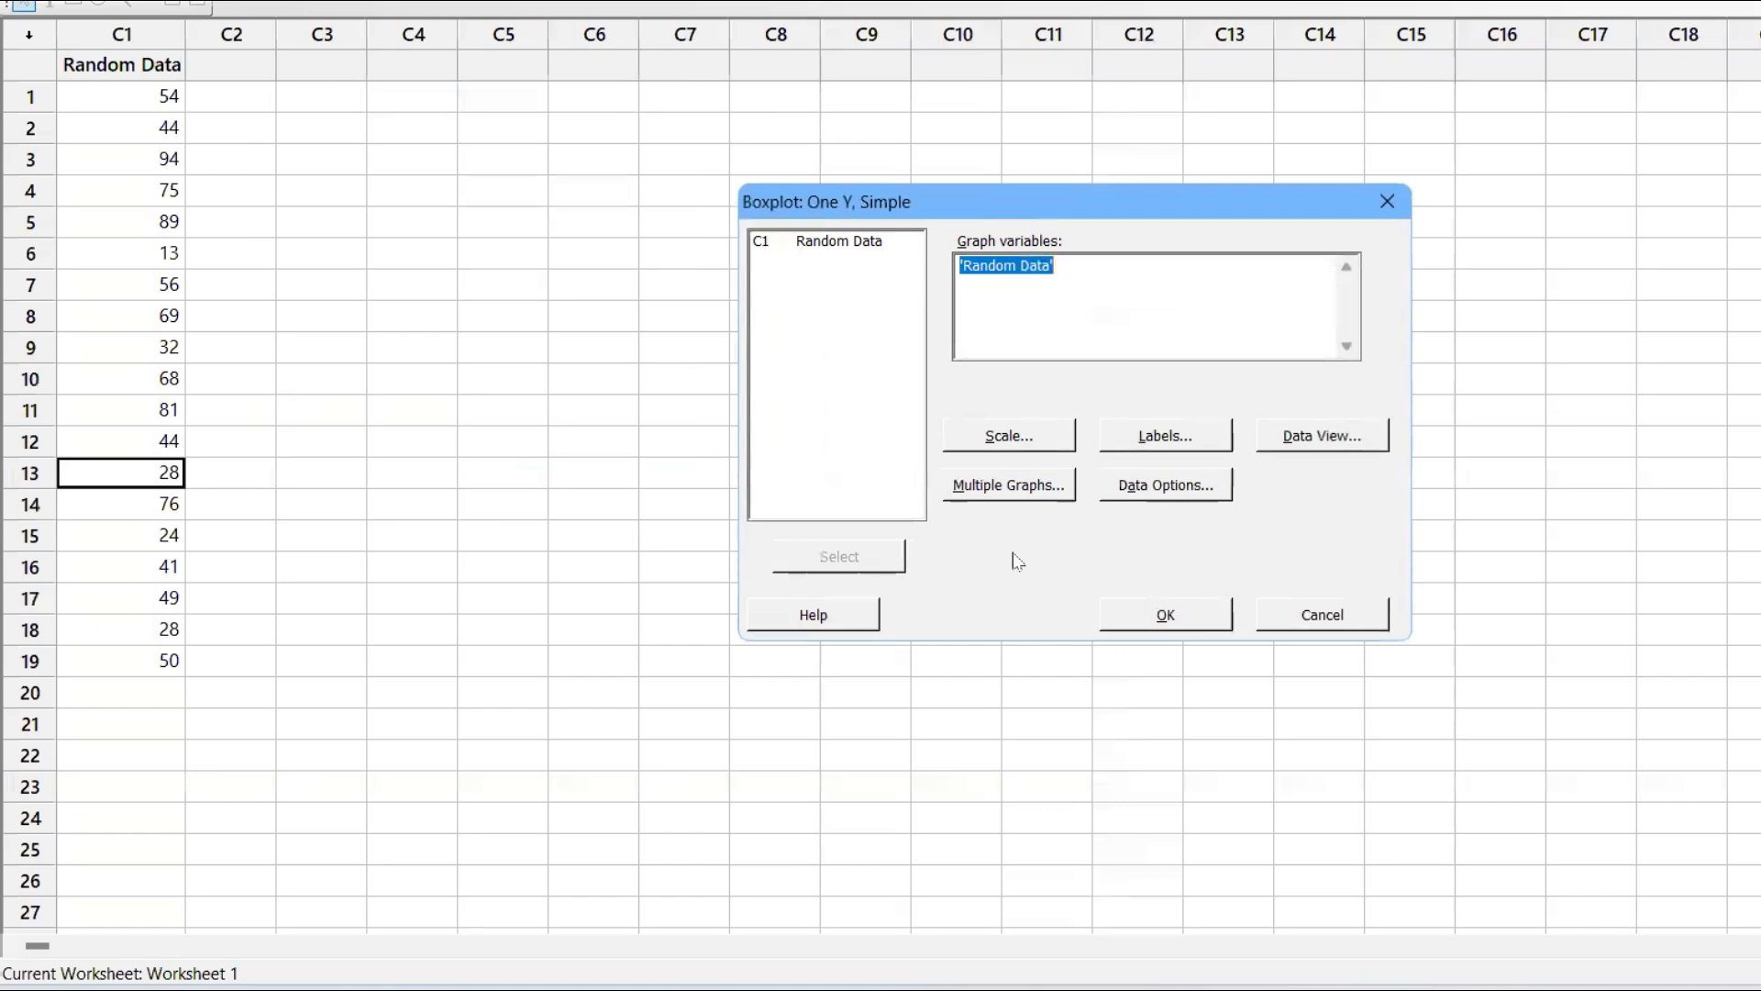
left_click(1133, 618)
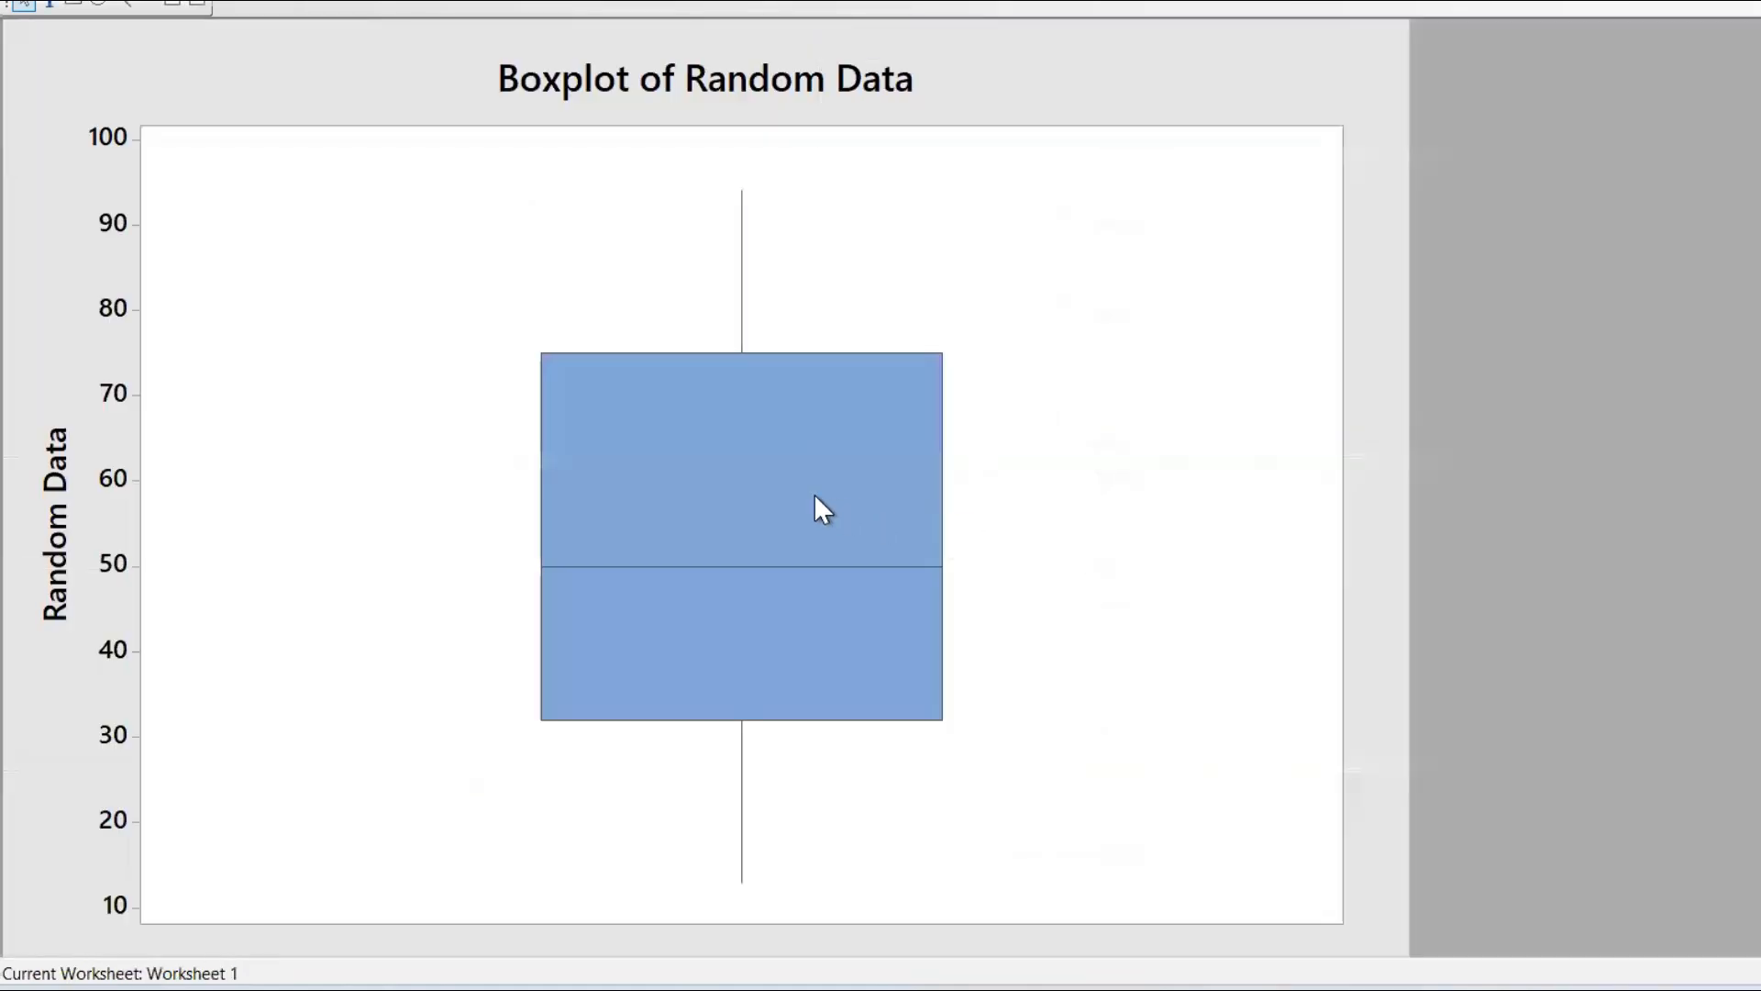
mouse_move(814, 496)
mouse_move(870, 400)
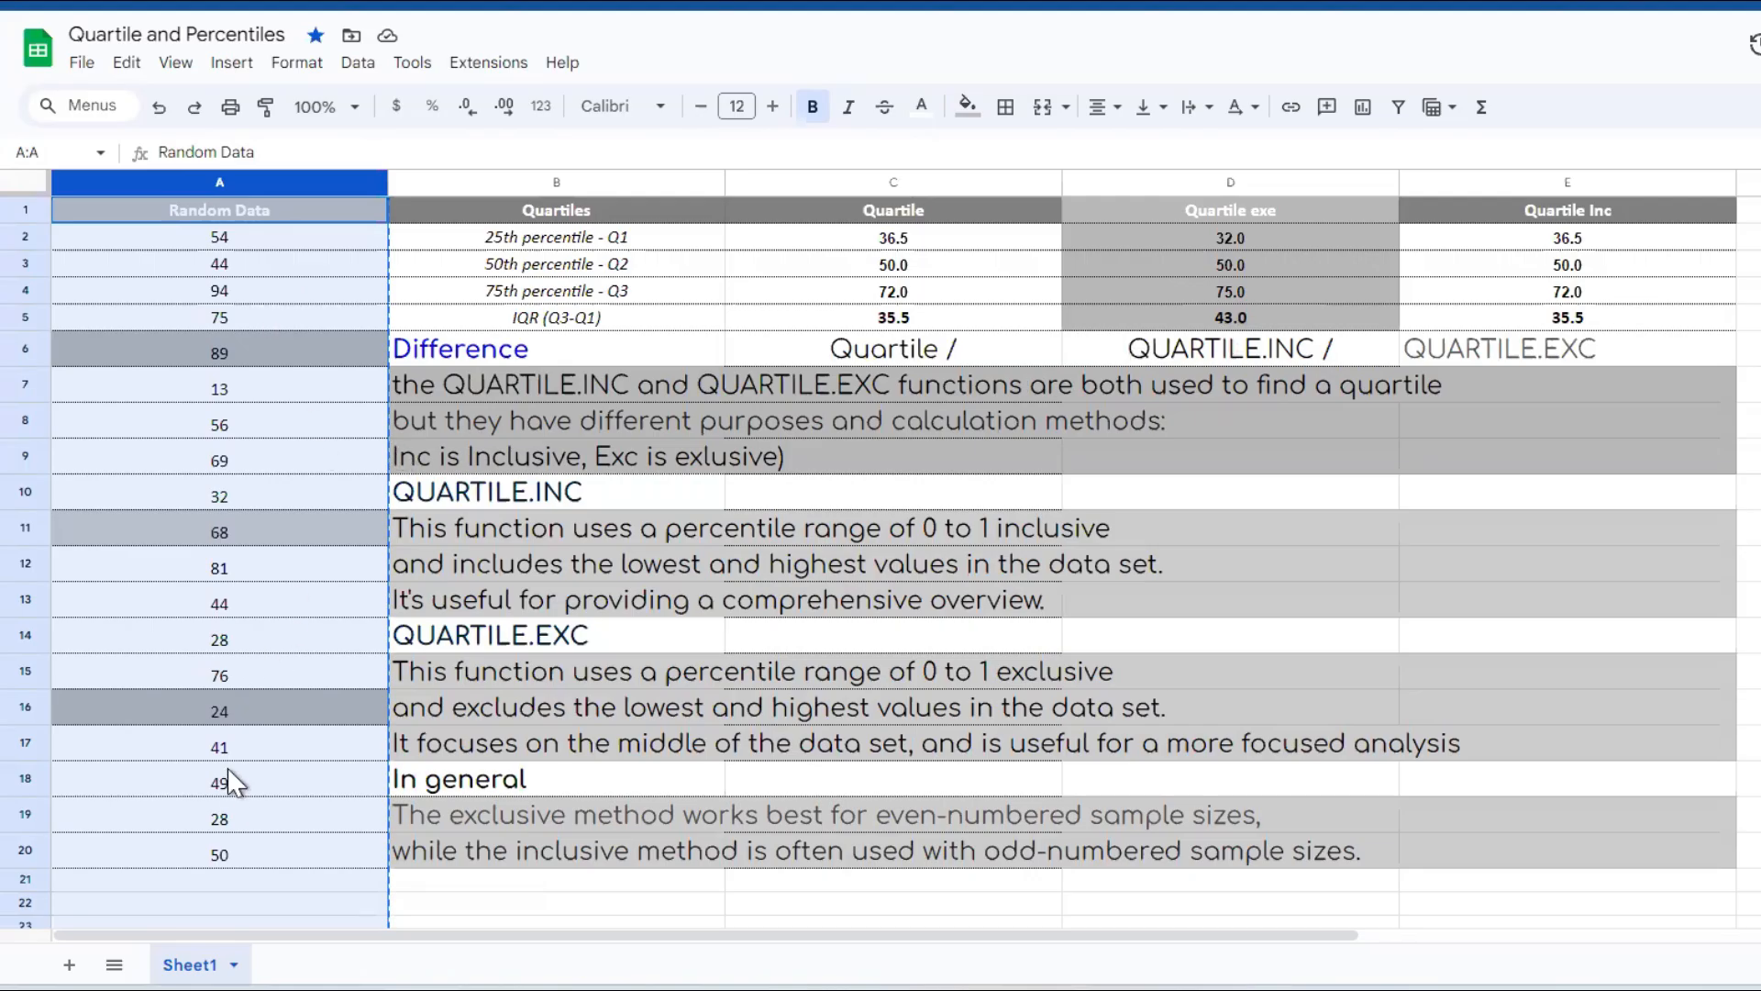
- Switch to Google Sheets and italicize the minimum value, 13, in the Random Data column
left_click(237, 386)
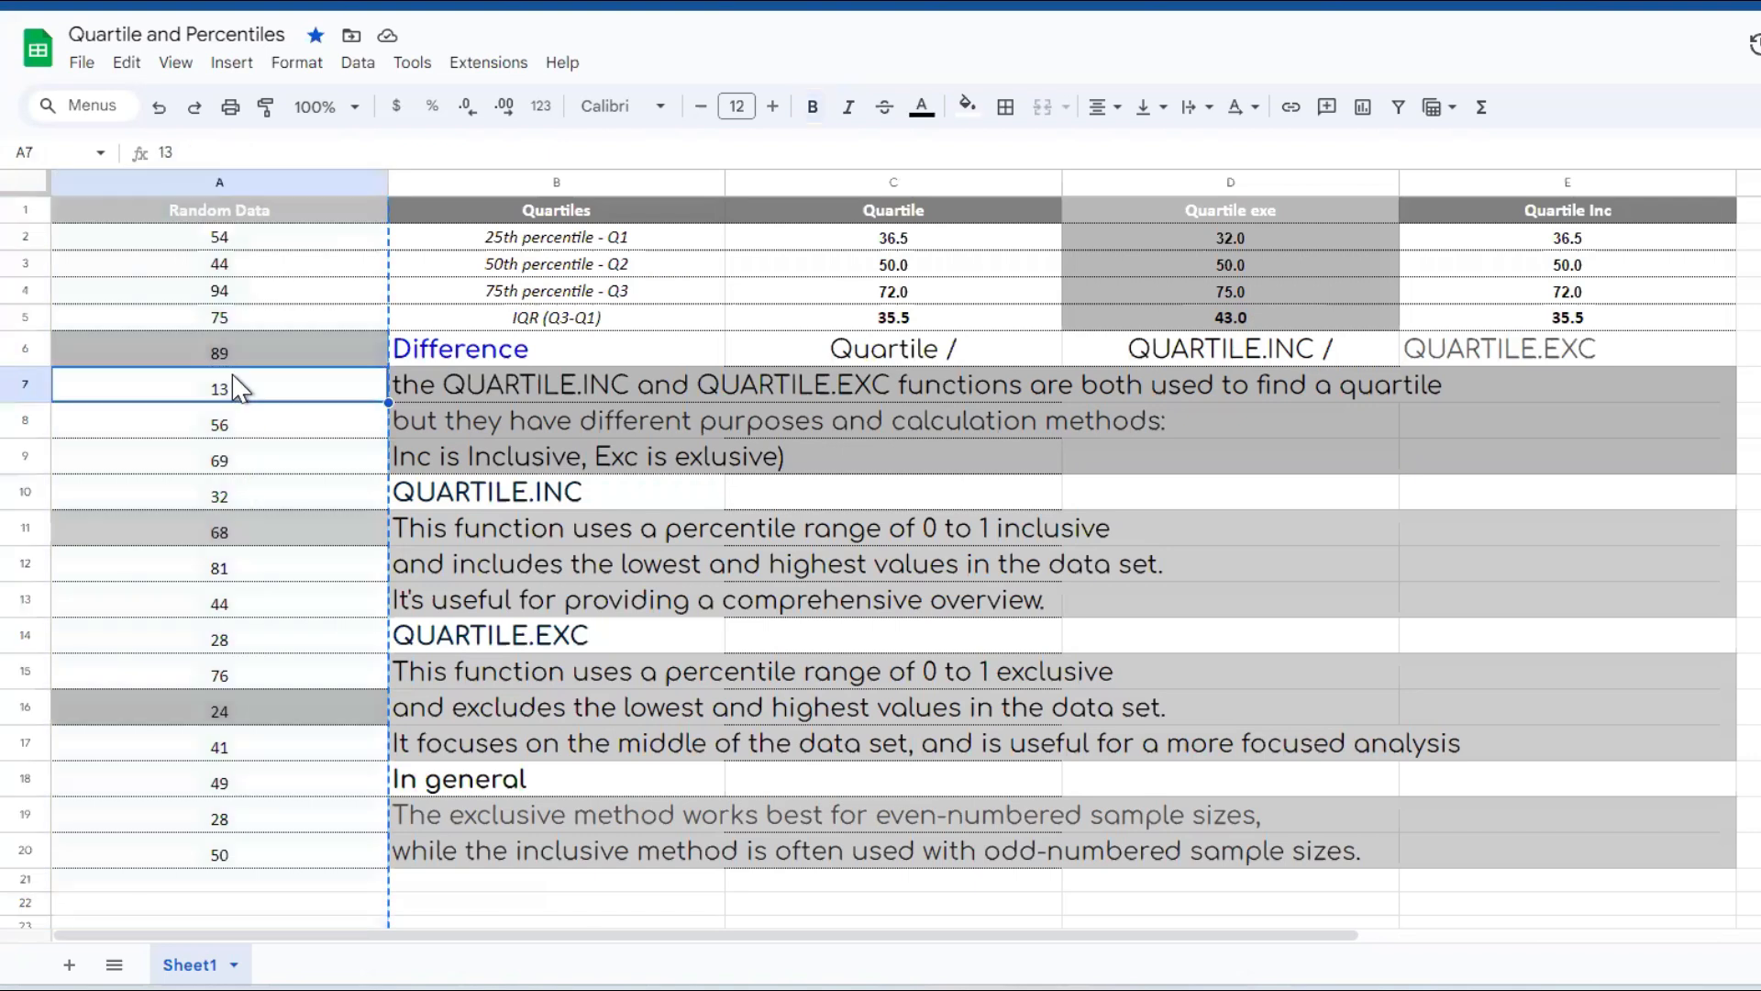
key("ctrl+i")
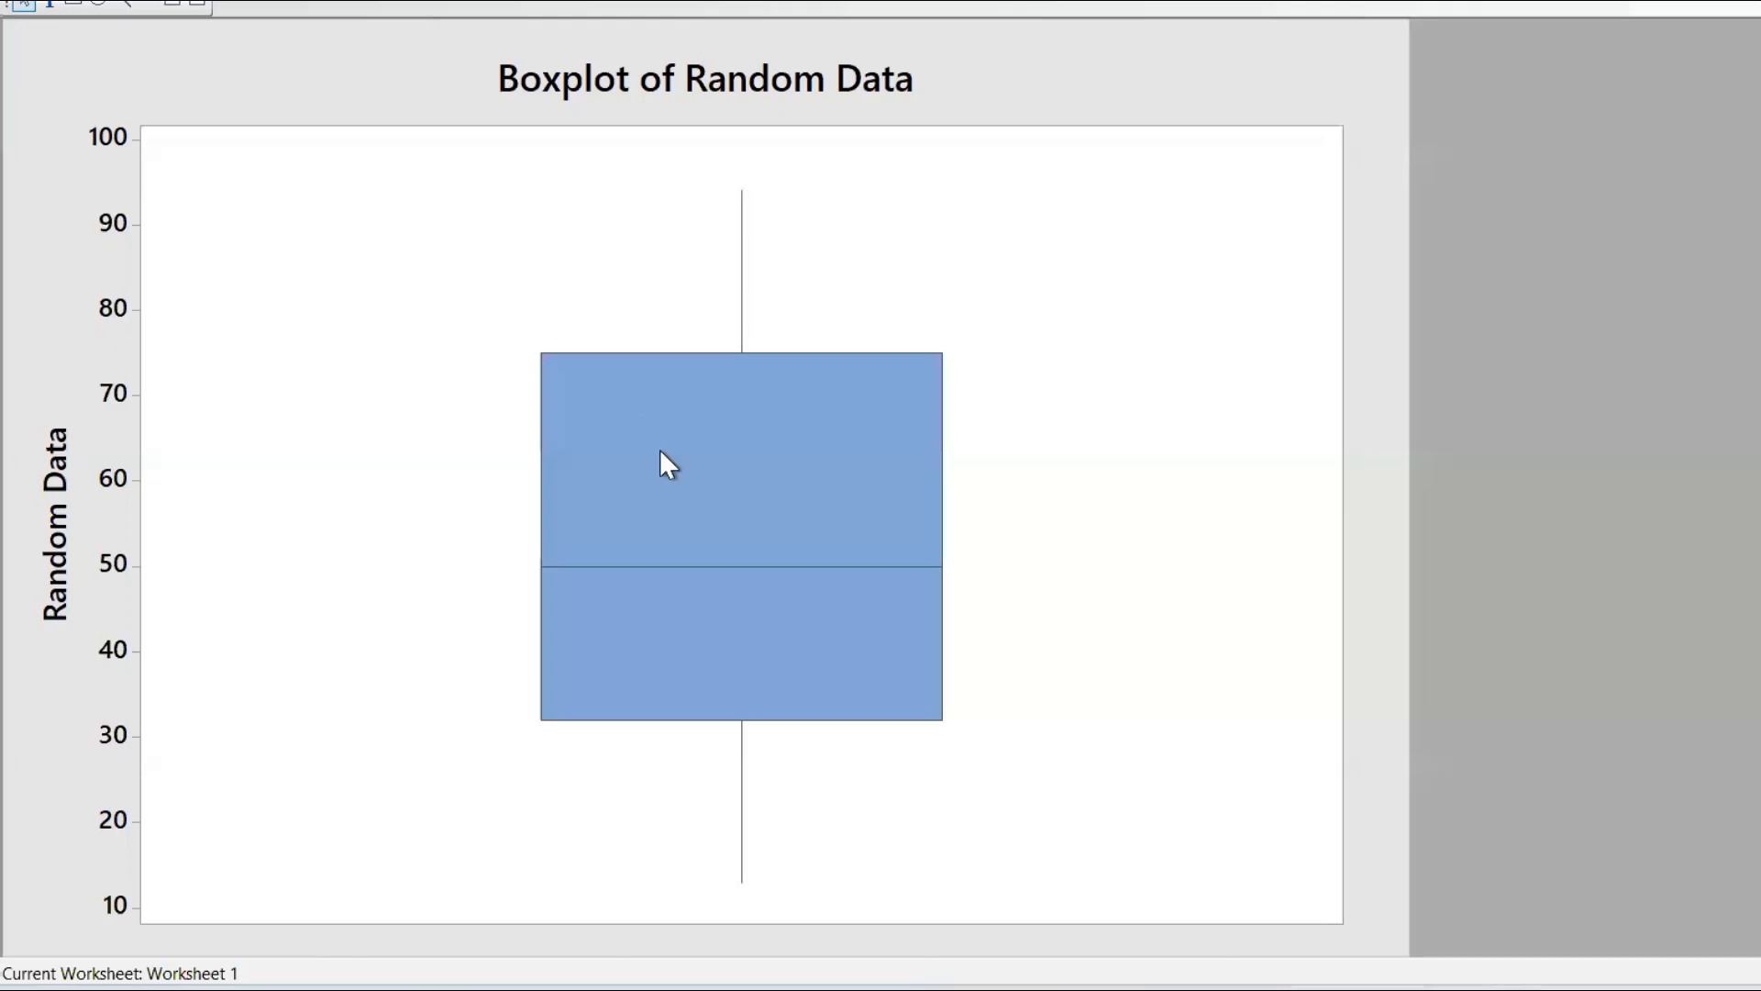
- Switch to Minitab and inspect the box and median line of the Random Data boxplot
left_click(716, 569)
right_click(868, 514)
left_click(945, 241)
mouse_move(771, 454)
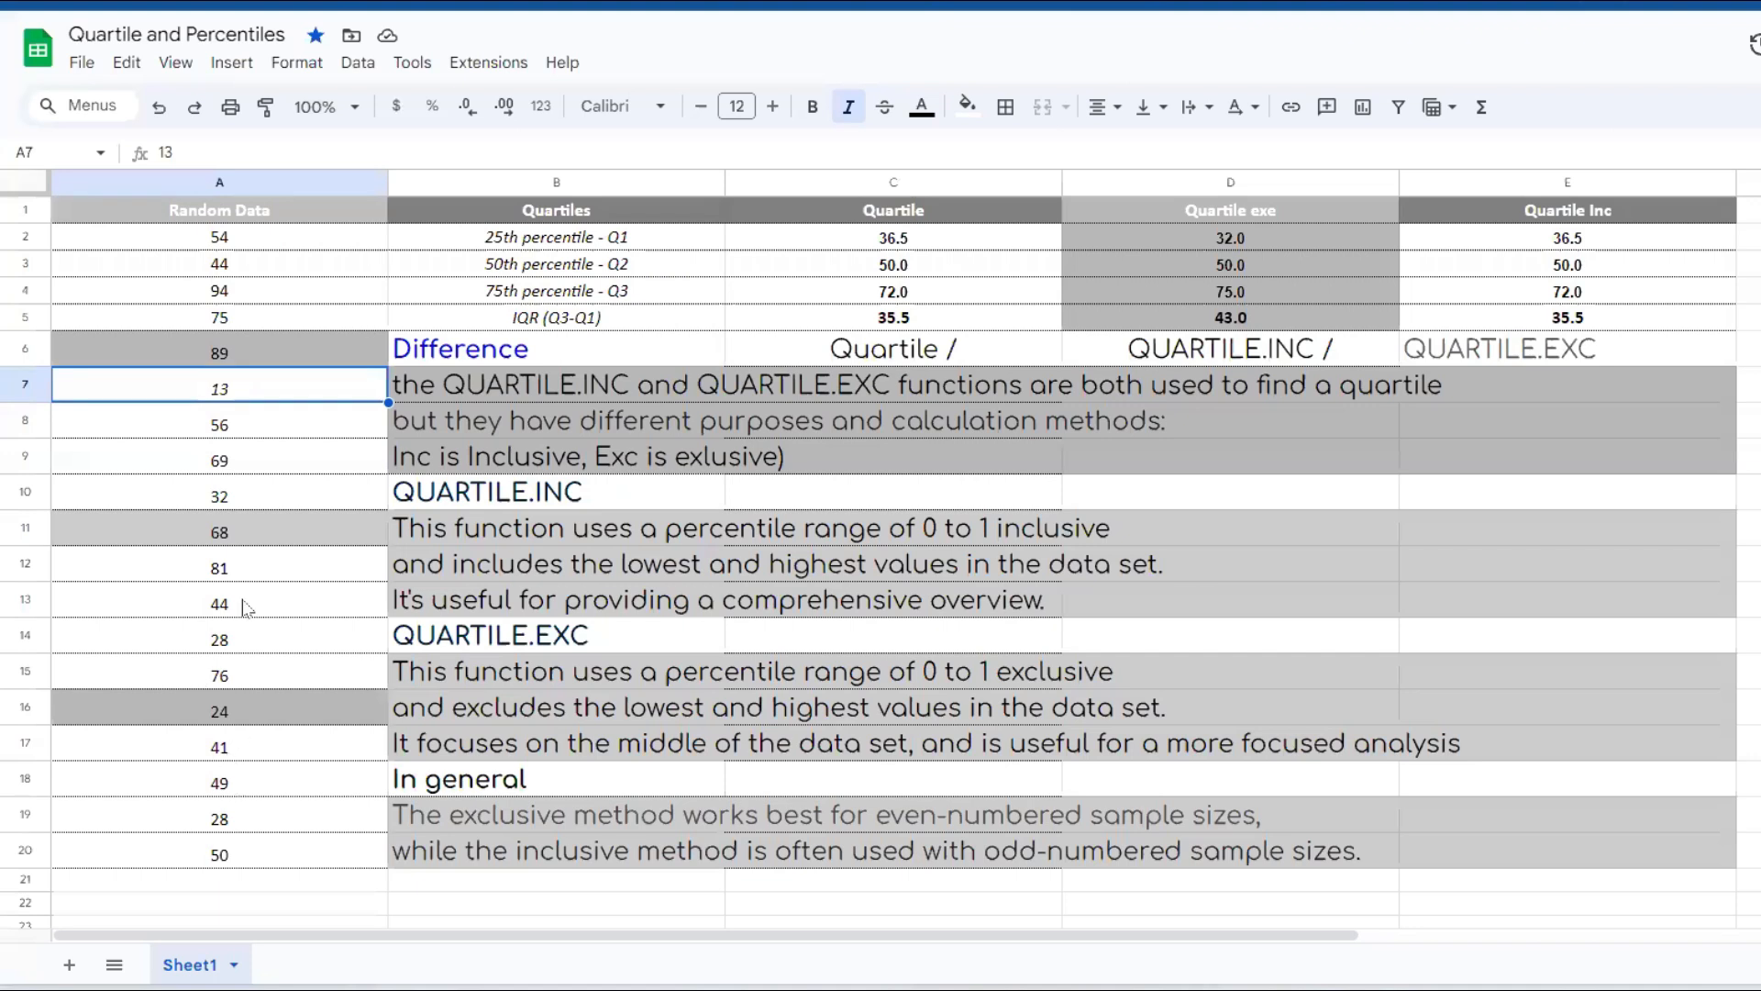
- Return to Google Sheets and italicize the maximum value, 94, in the Random Data column
left_click(238, 303)
key("ctrl+i")
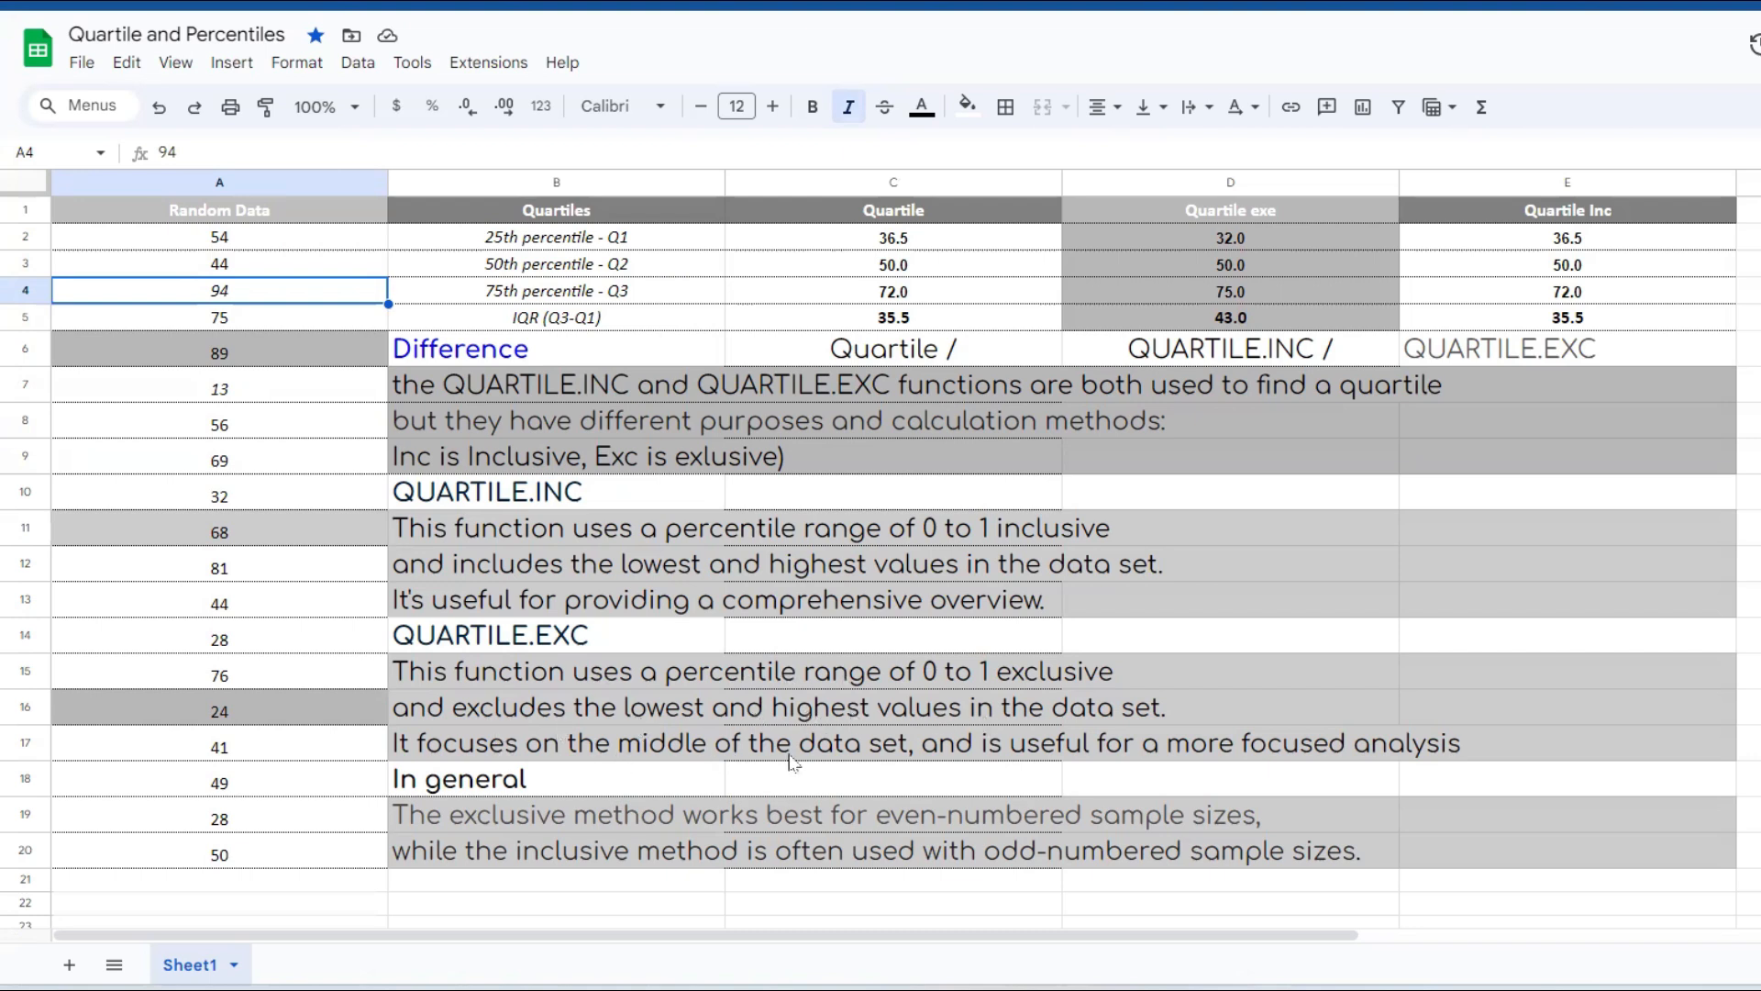
- Switch to Minitab and review the median line of the Random Data boxplot again
mouse_move(1516, 988)
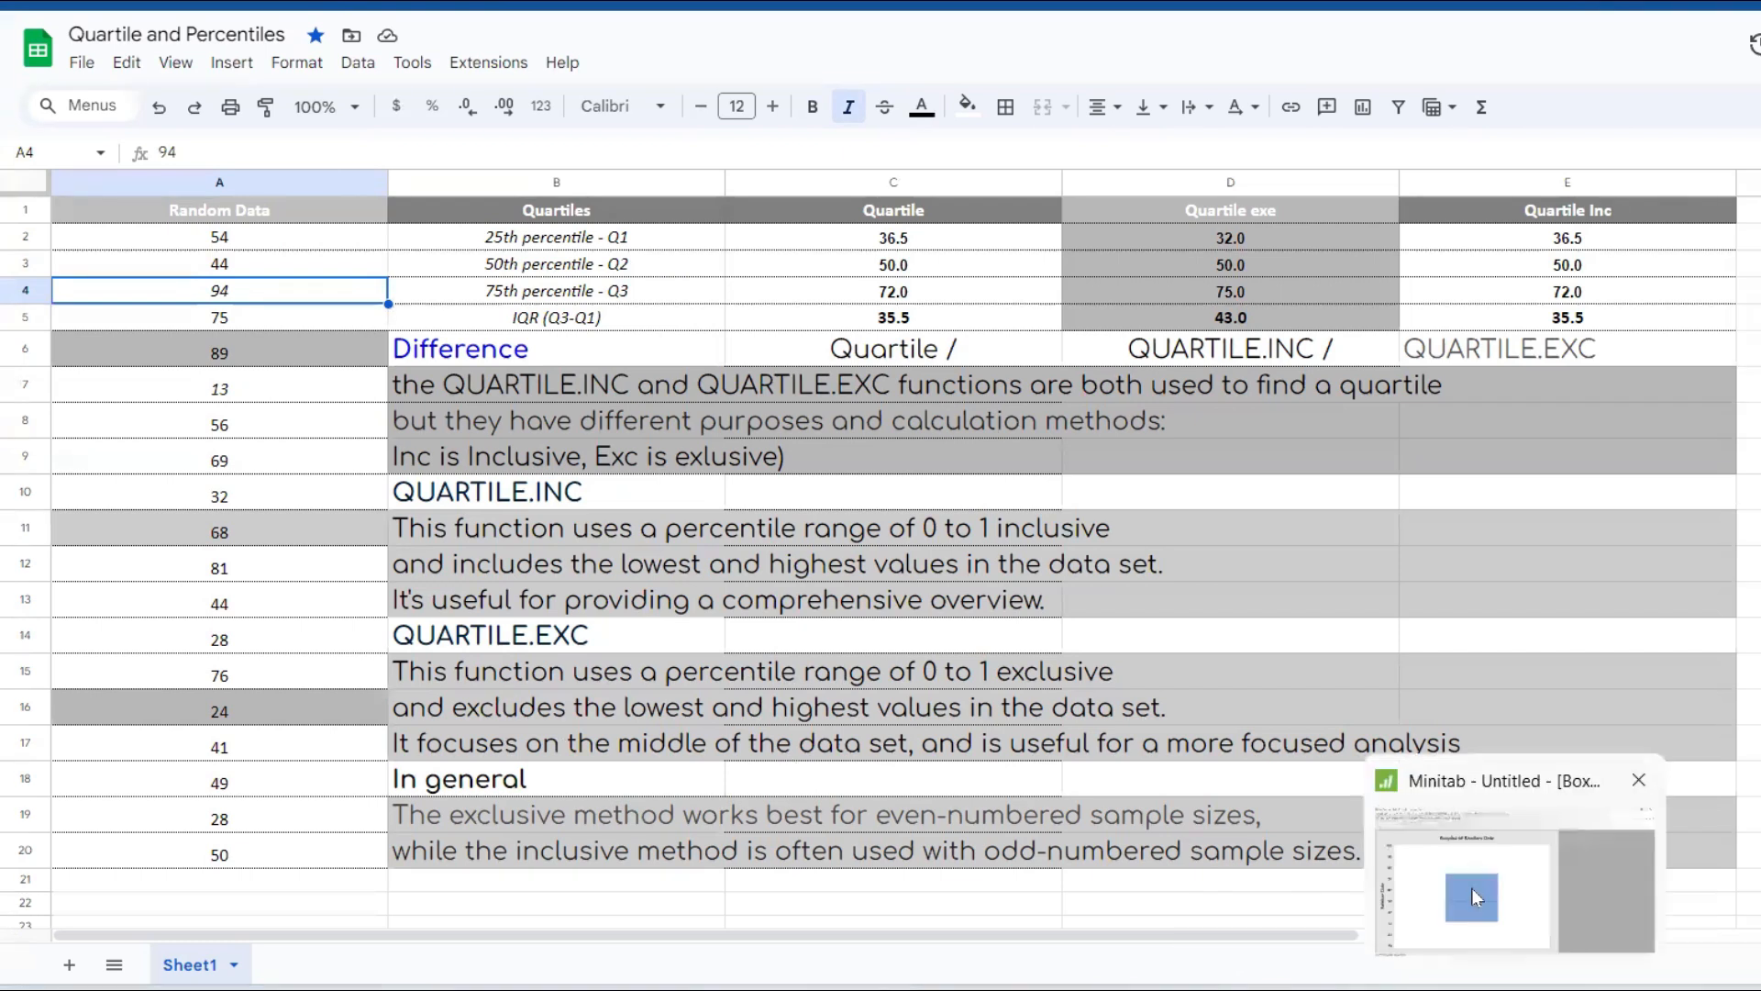
left_click(1476, 898)
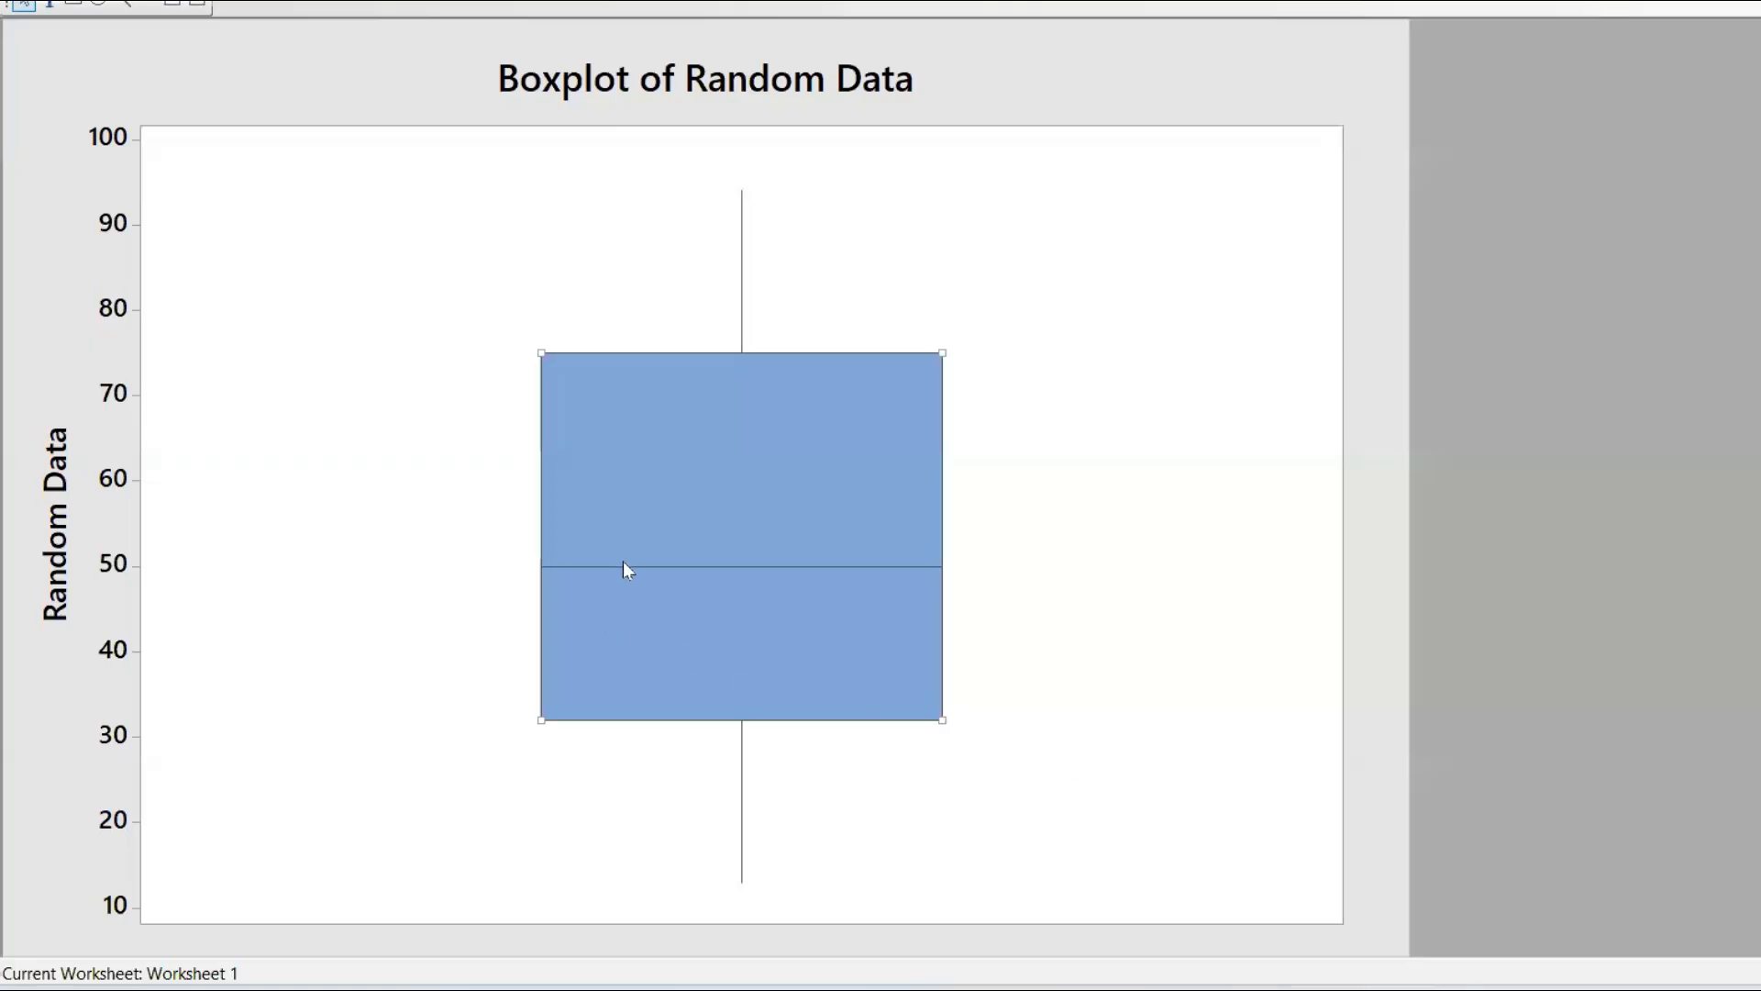
mouse_move(628, 563)
- Switch back to Google Sheets and insert a chart in Sheet1
key("alt+Tab")
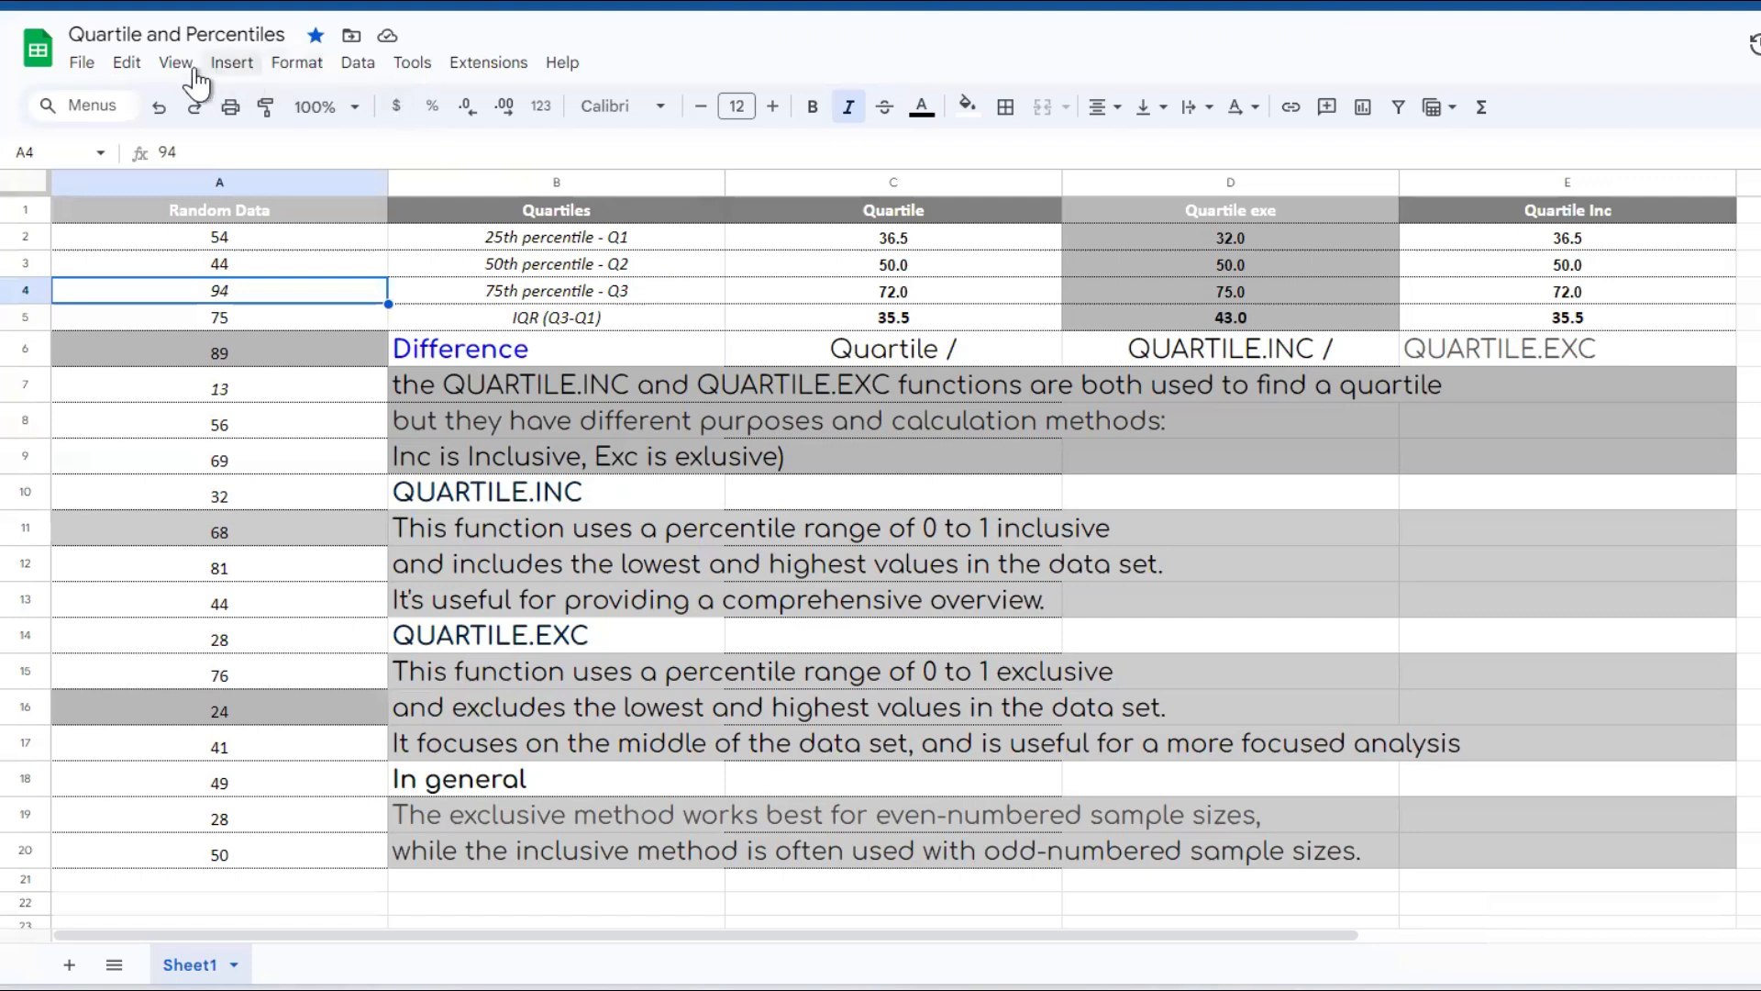
left_click(249, 81)
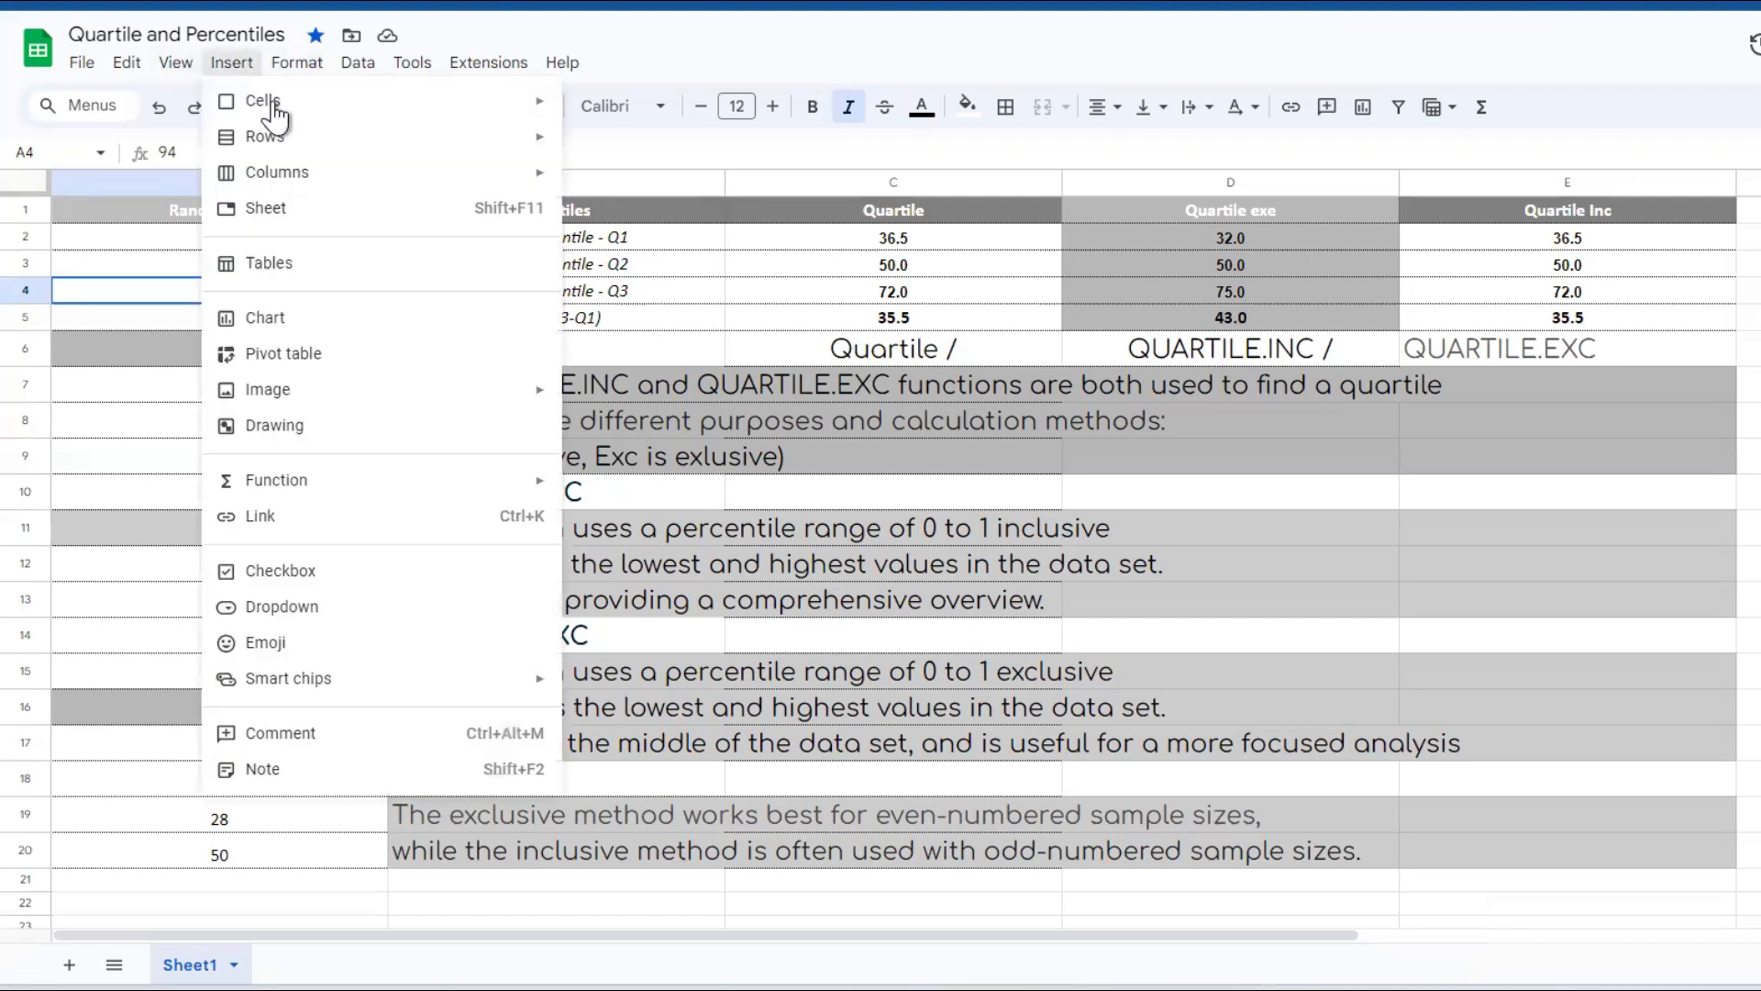
left_click(321, 316)
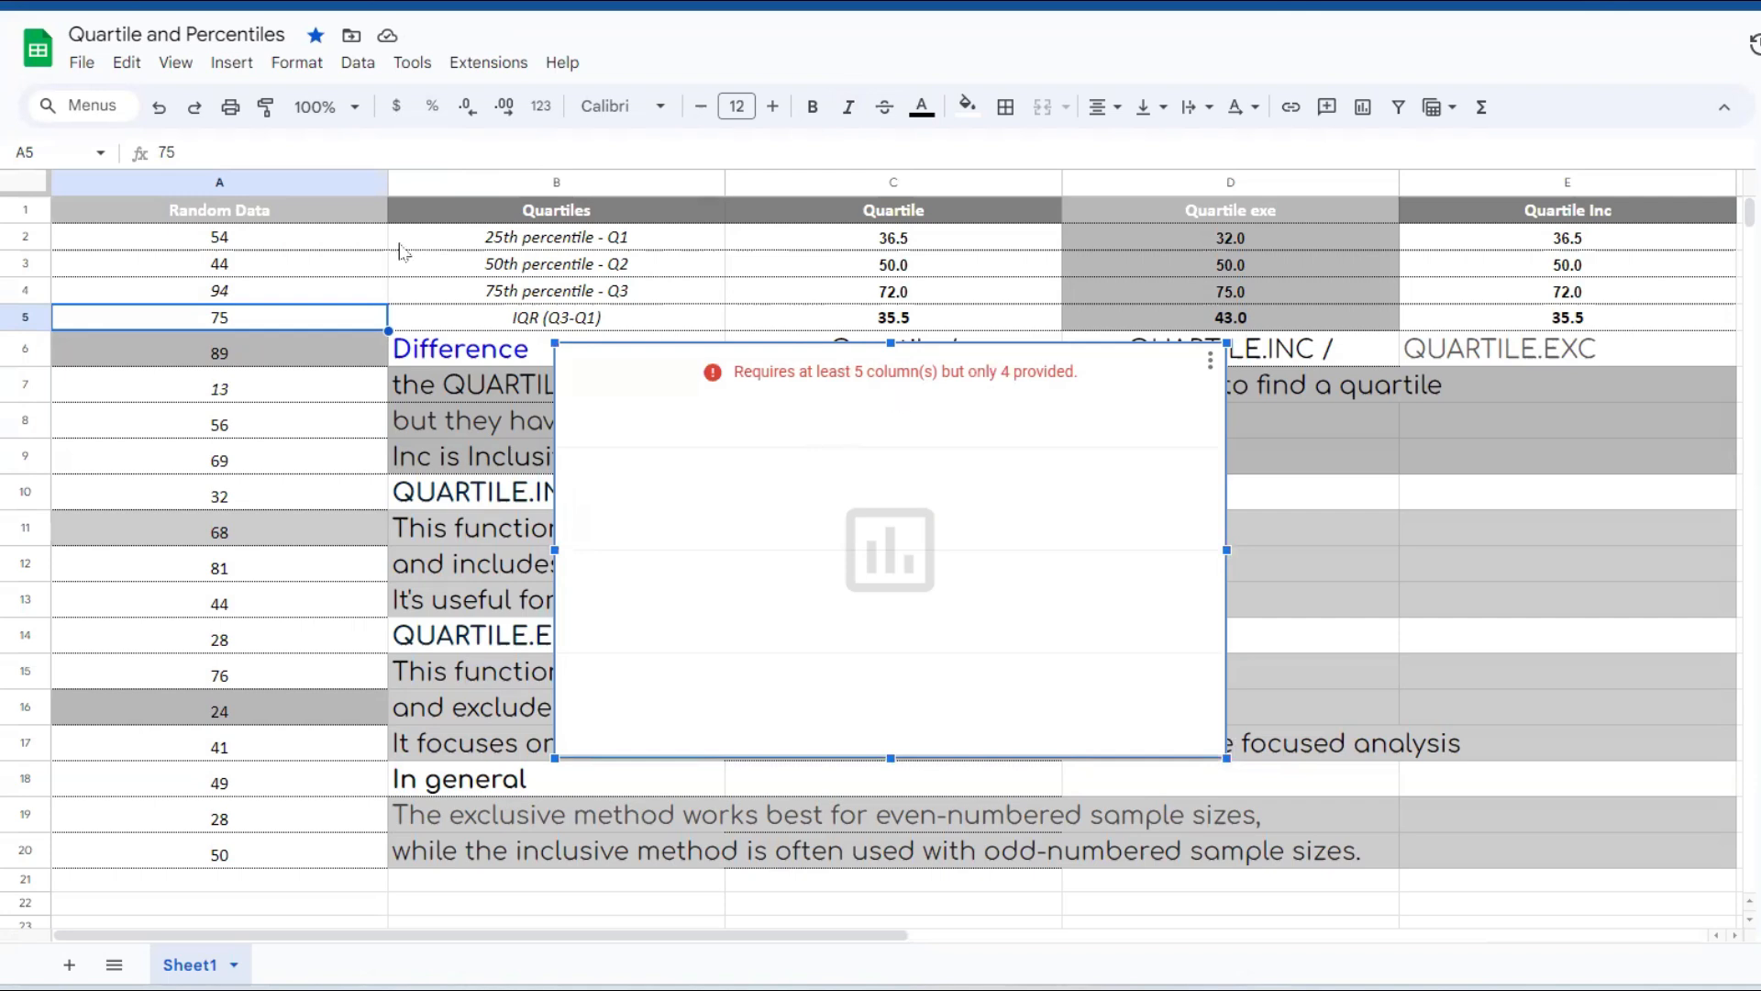
left_click(458, 188)
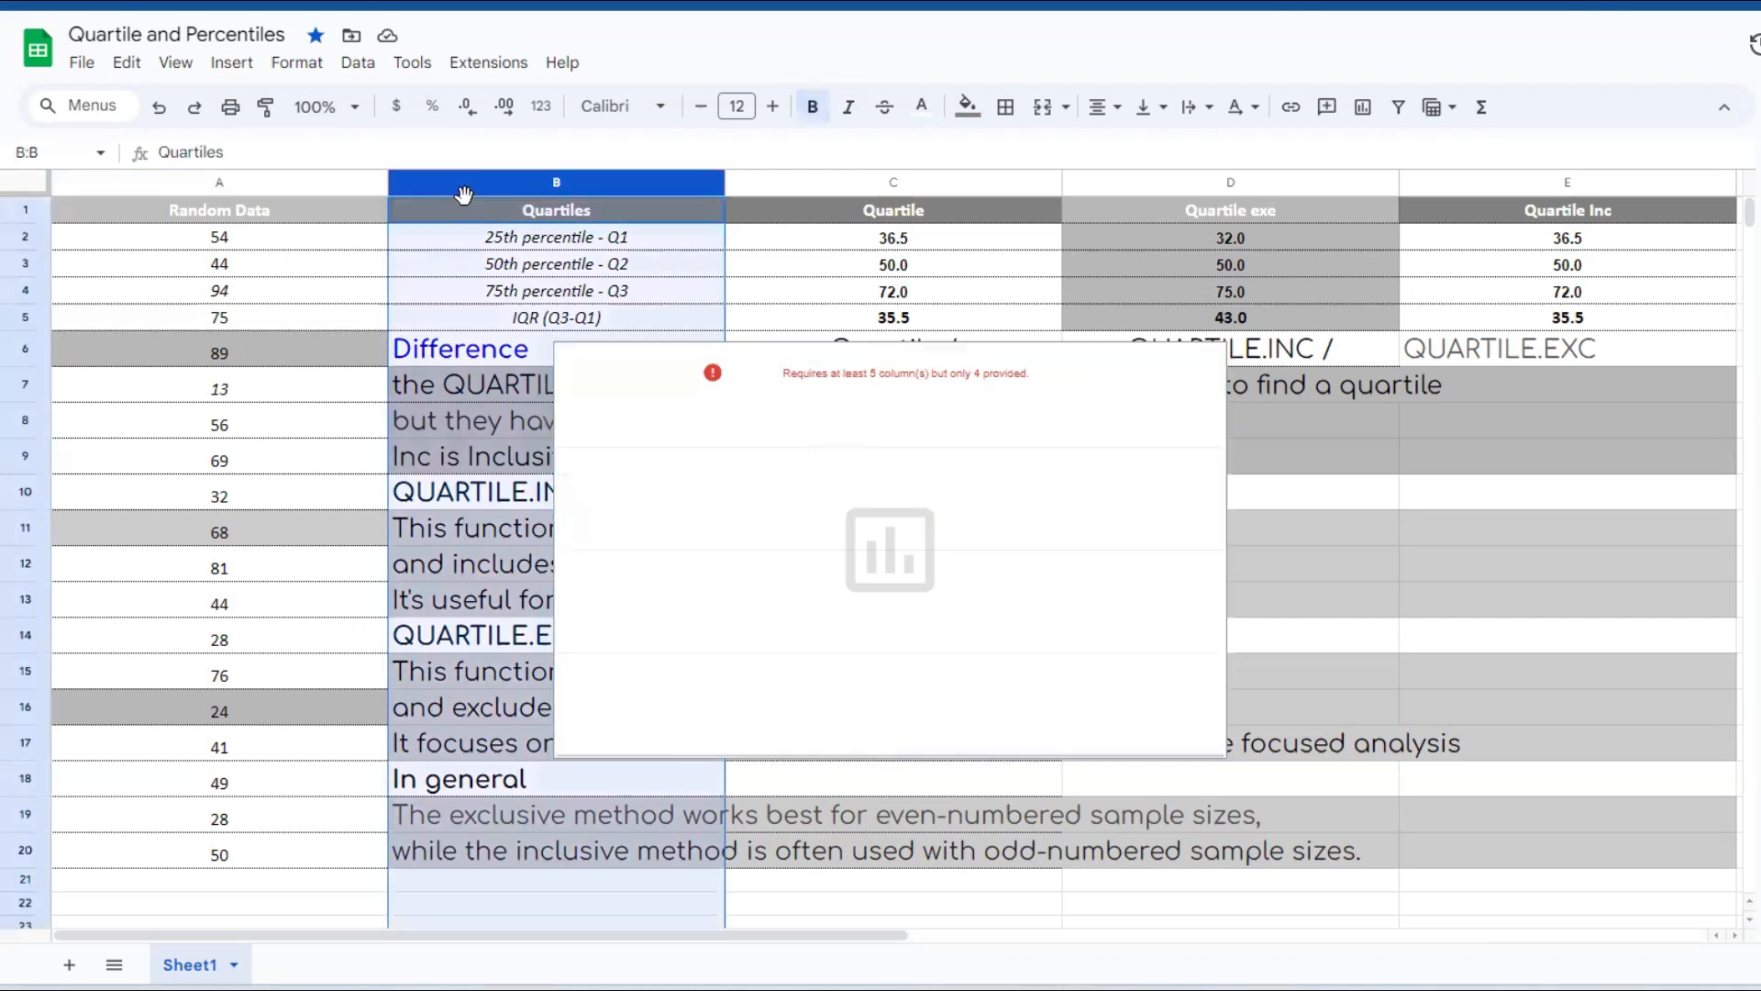
right_click(471, 196)
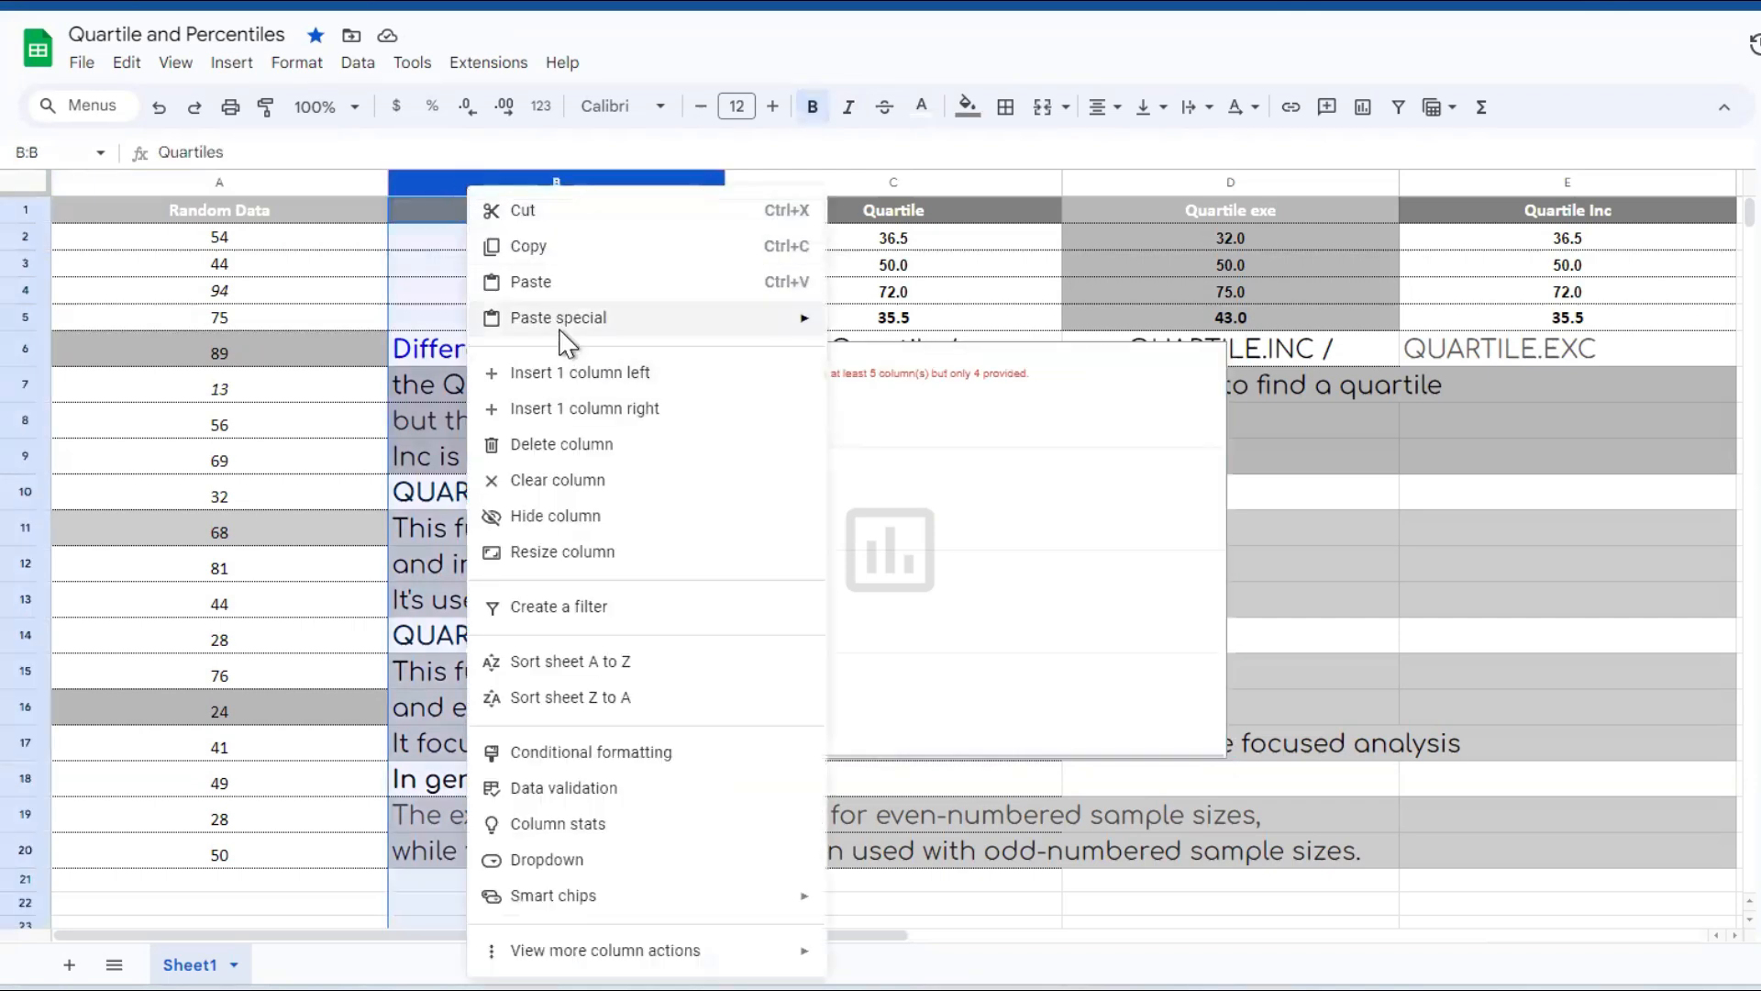
left_click(554, 406)
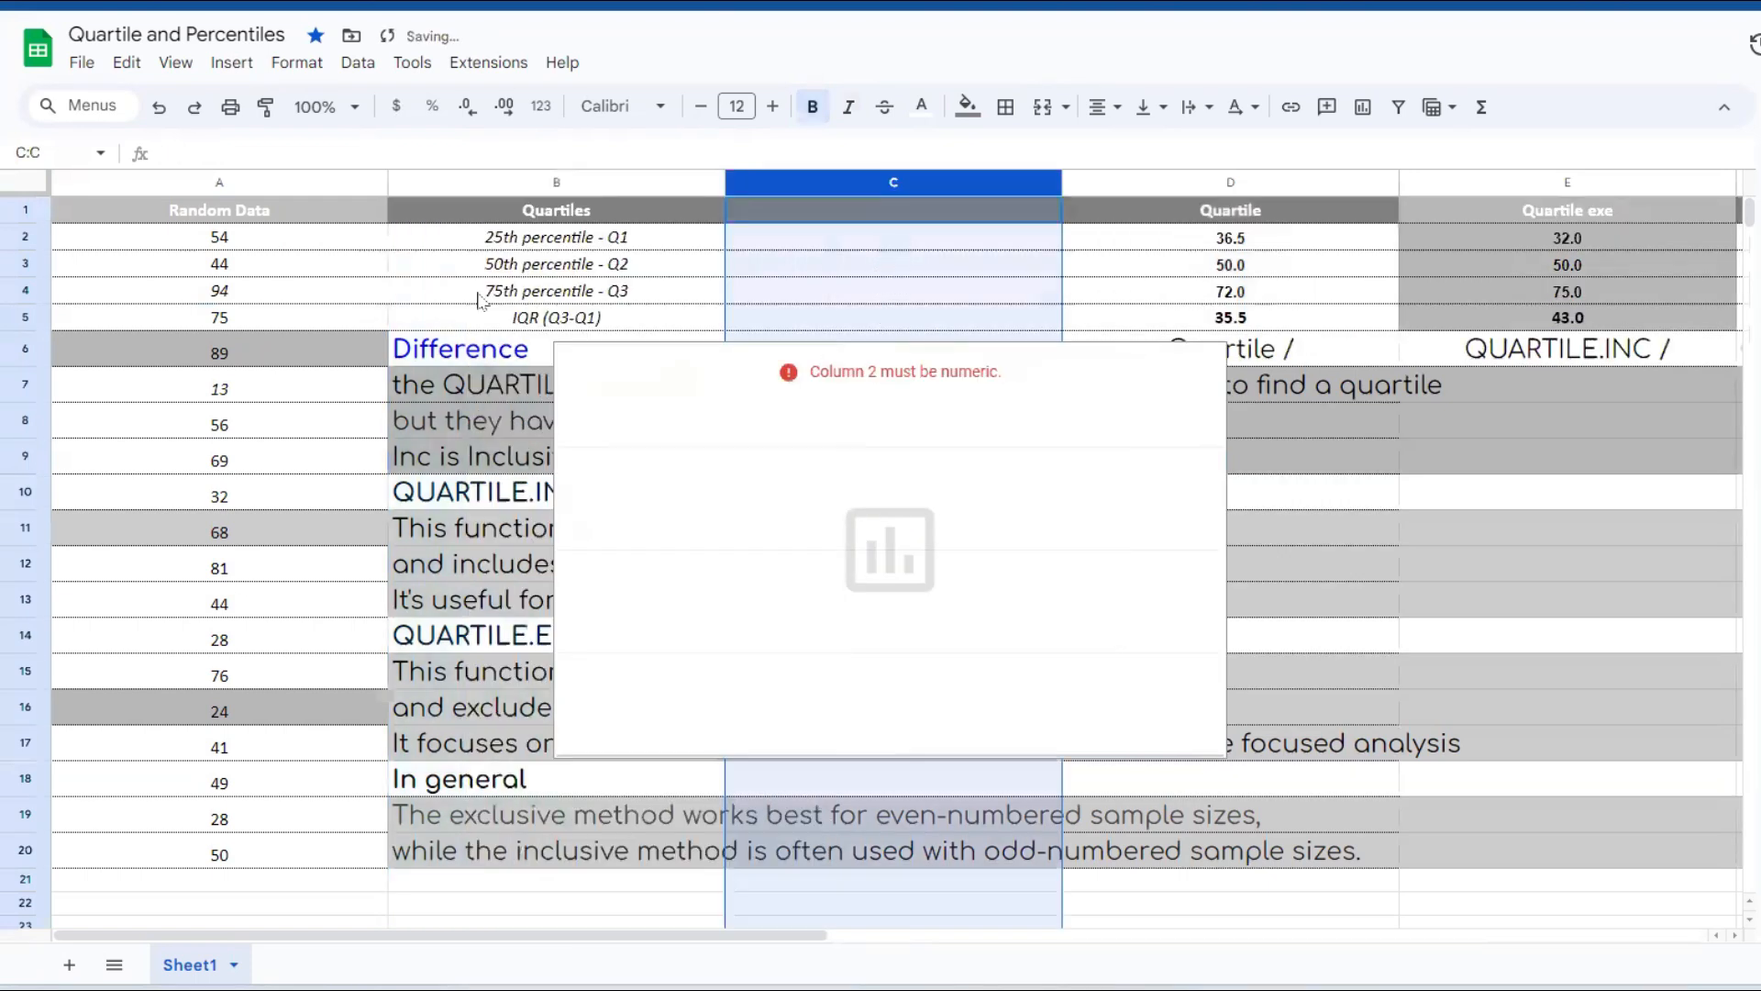
key("ctrl+z")
- Insert five blank columns between the Random Data column and the Quartiles column
left_click(347, 183)
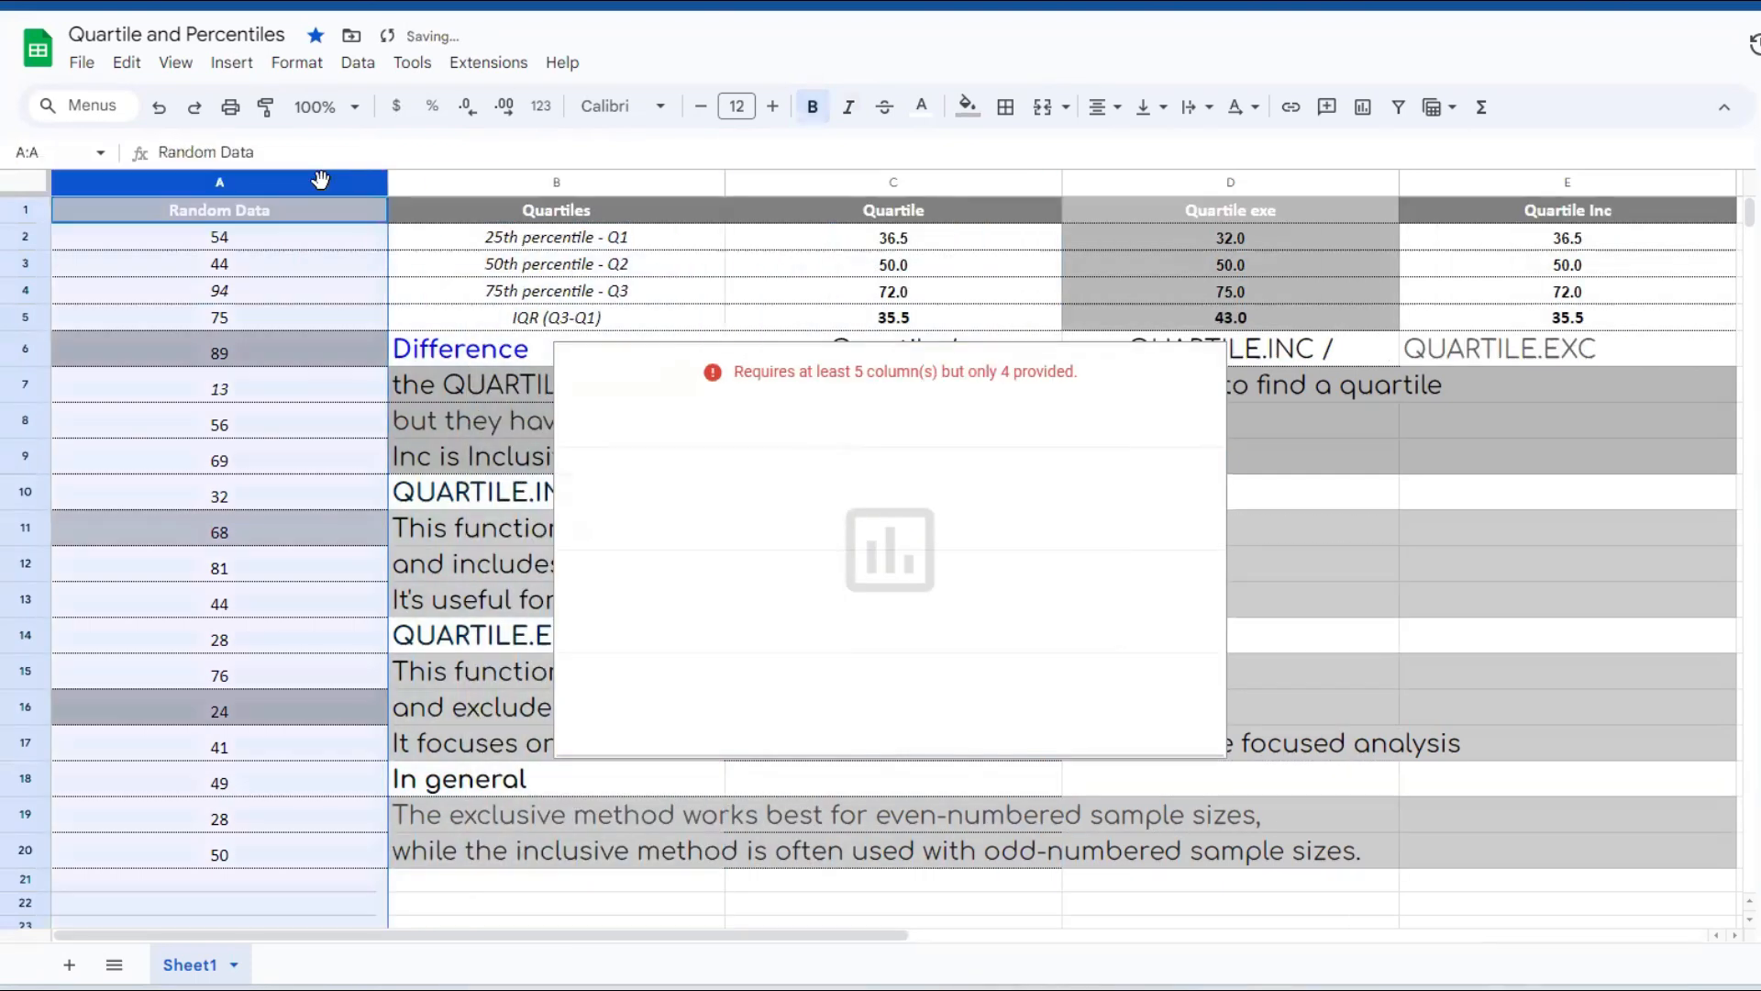
right_click(329, 182)
left_click(456, 403)
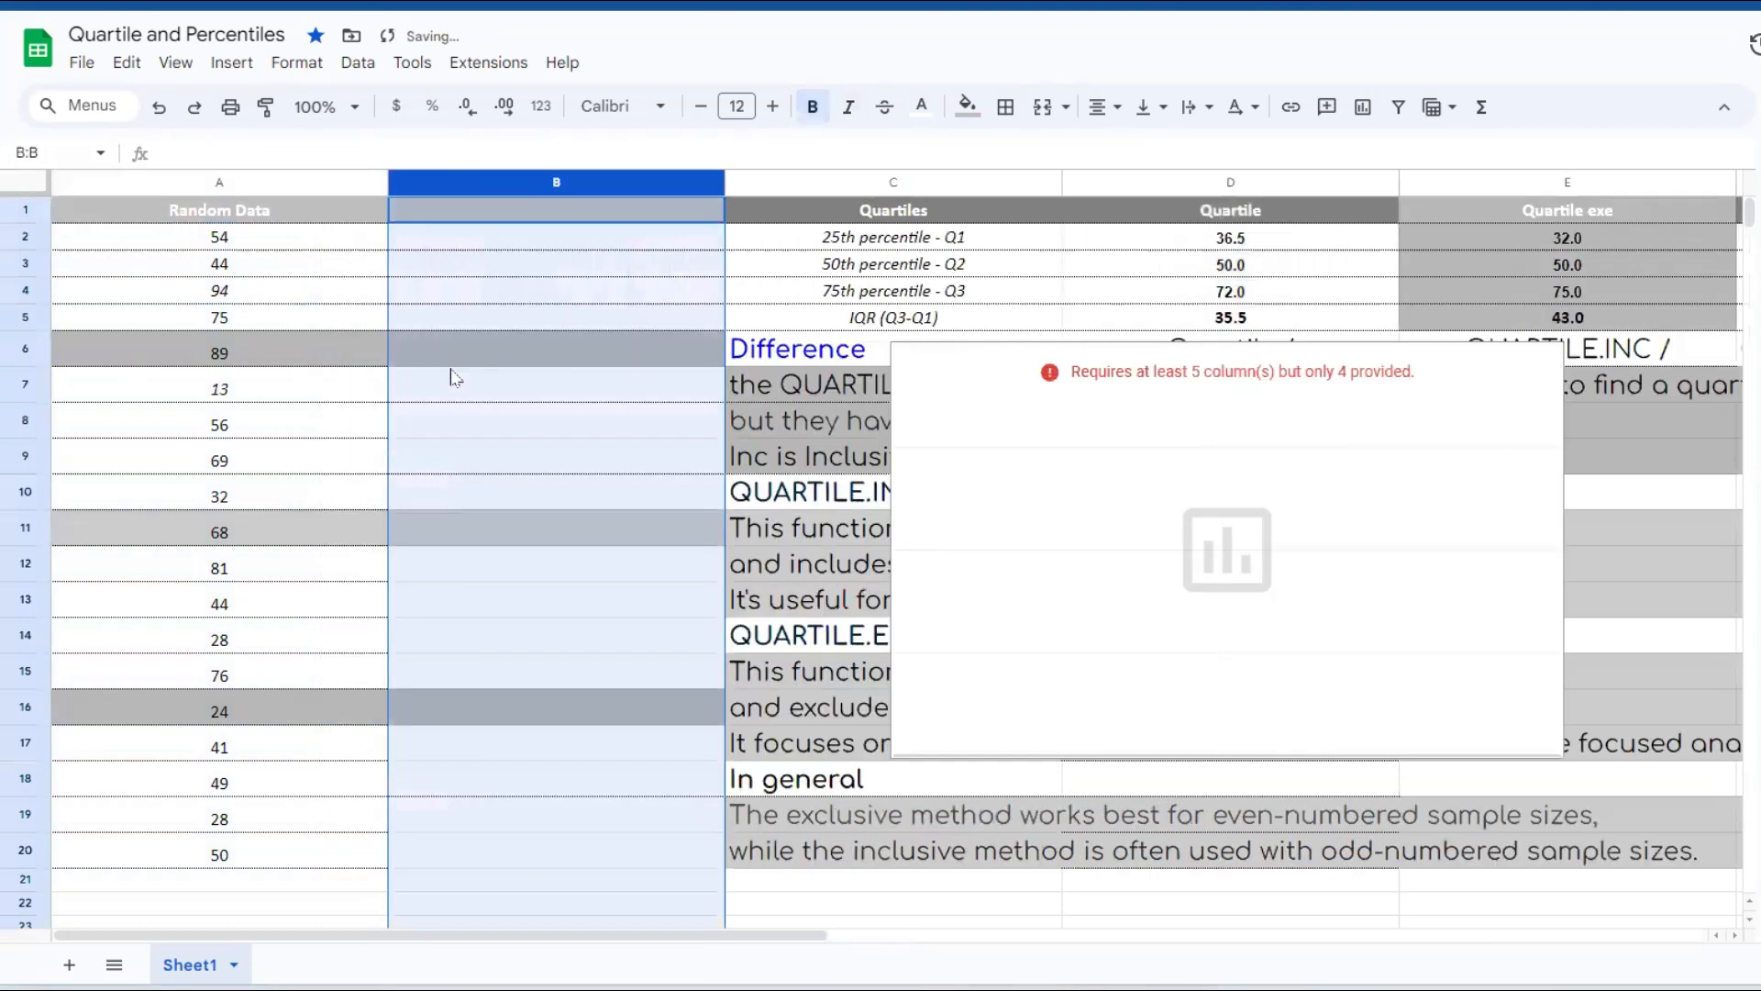
right_click(455, 187)
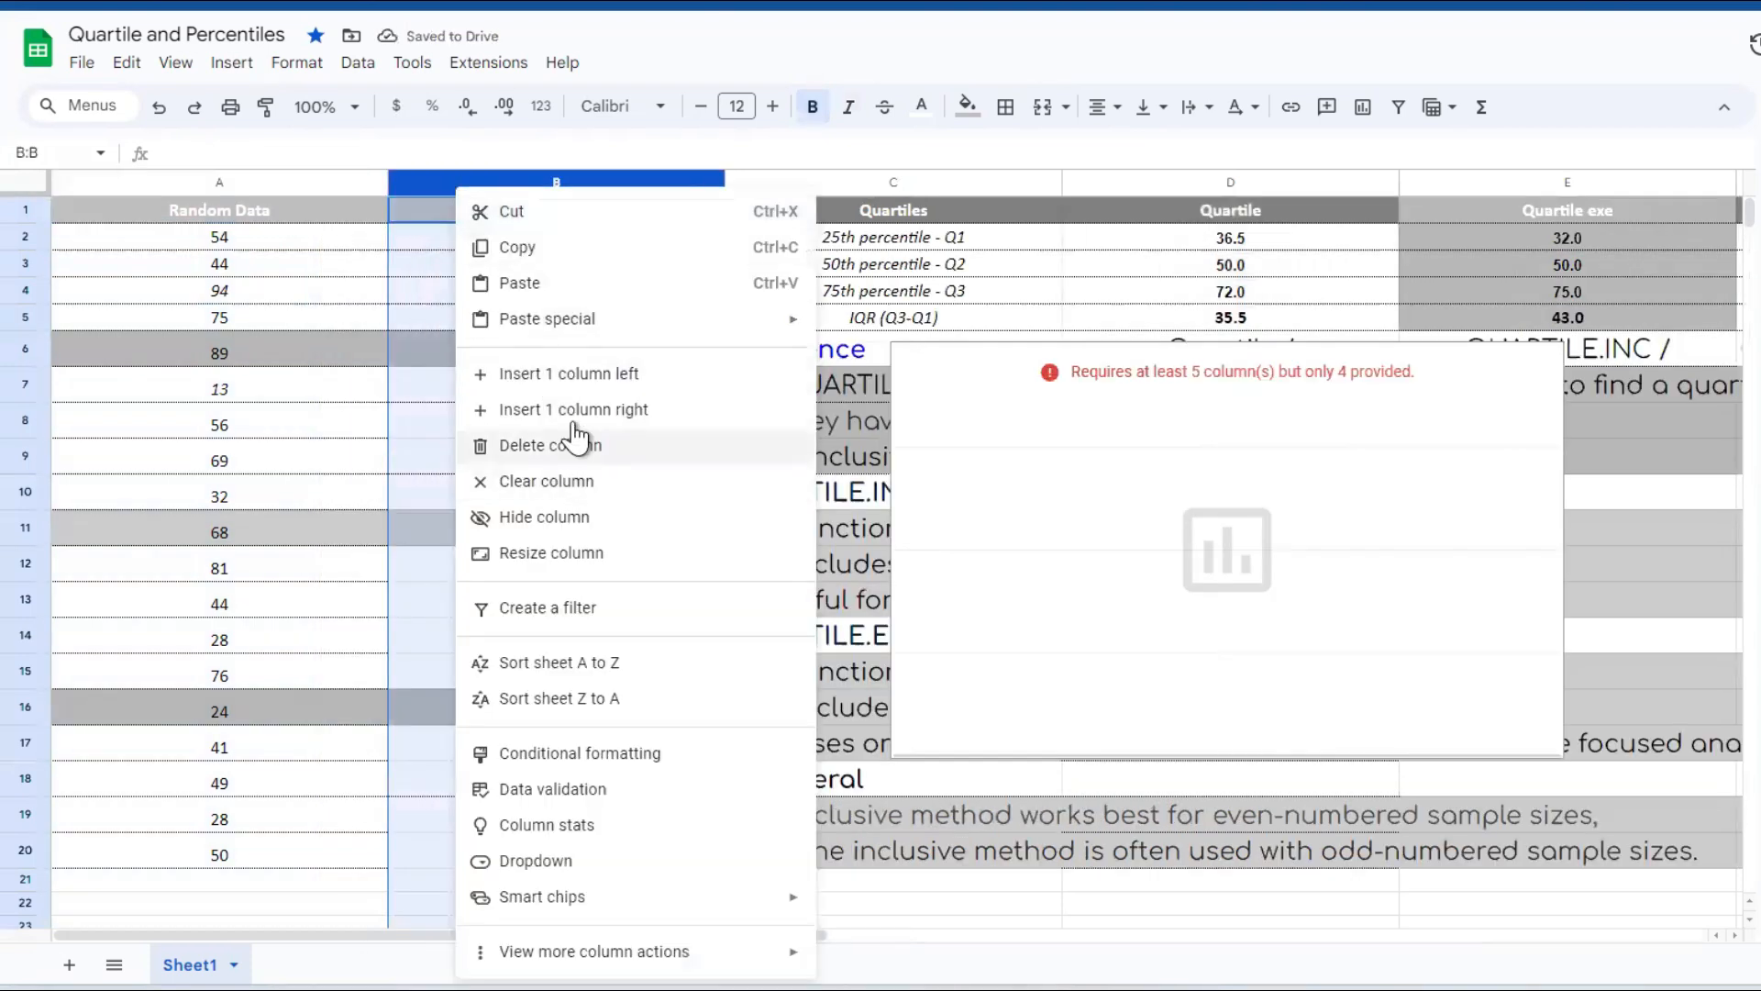
left_click(522, 413)
left_click_drag(556, 184, 755, 185)
right_click(757, 188)
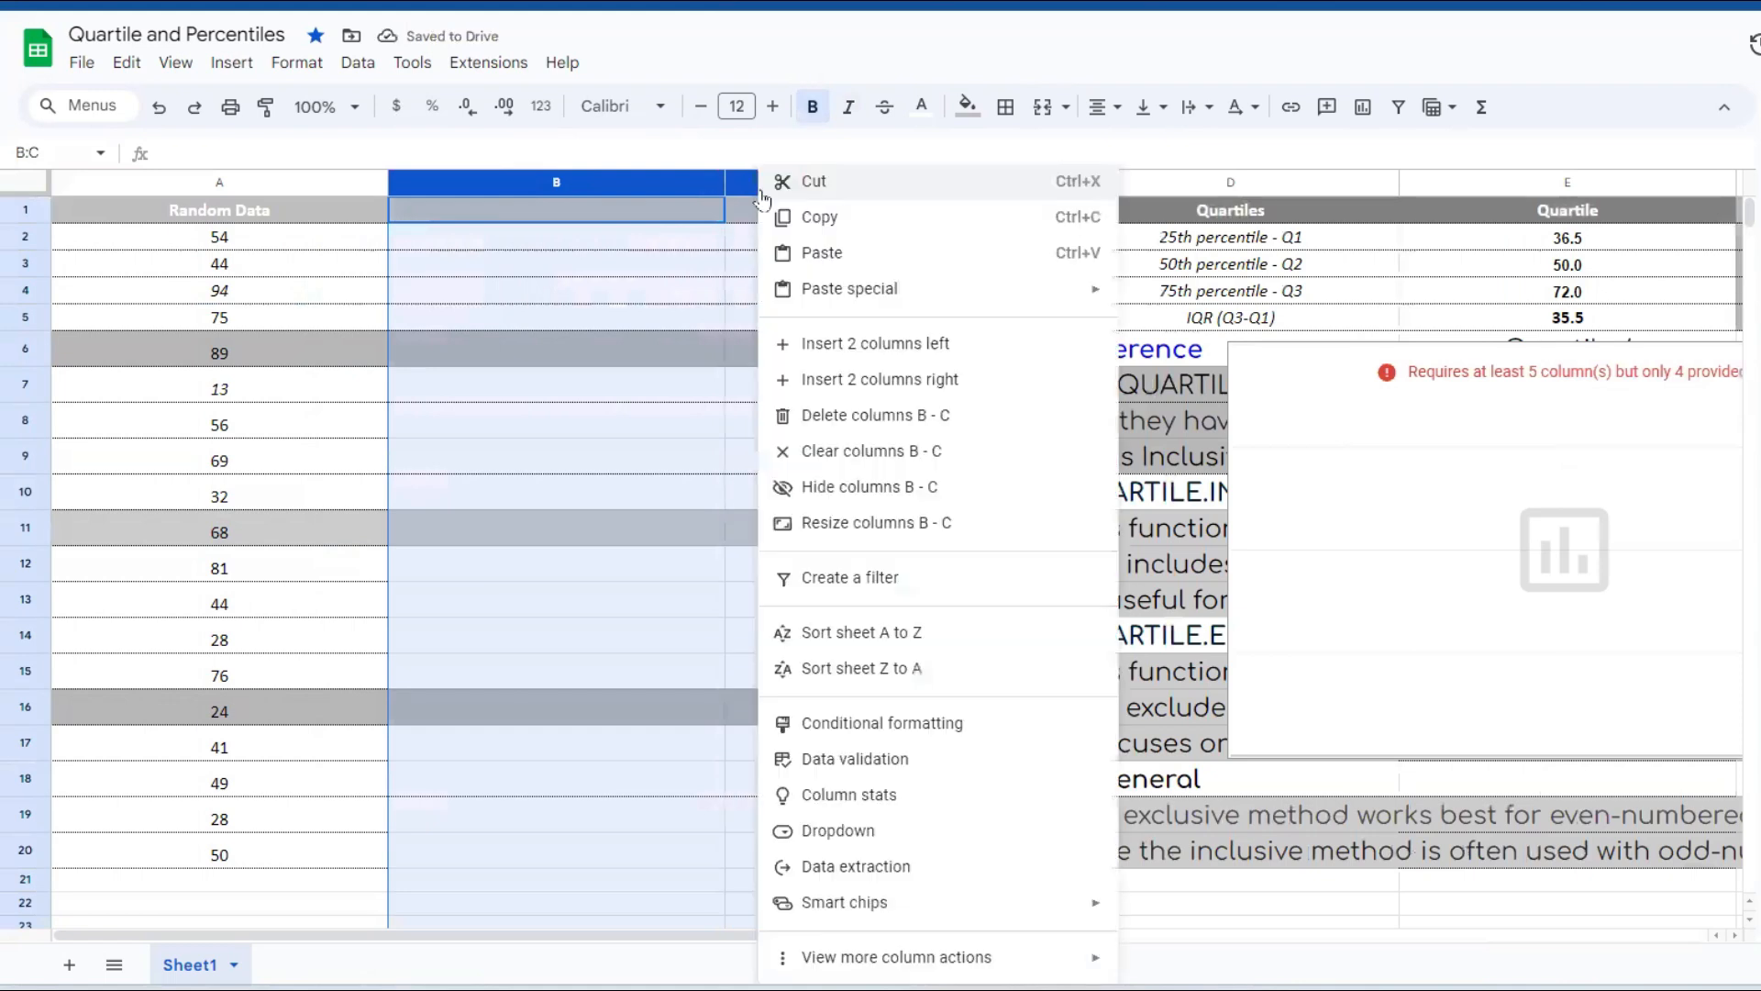
left_click(838, 390)
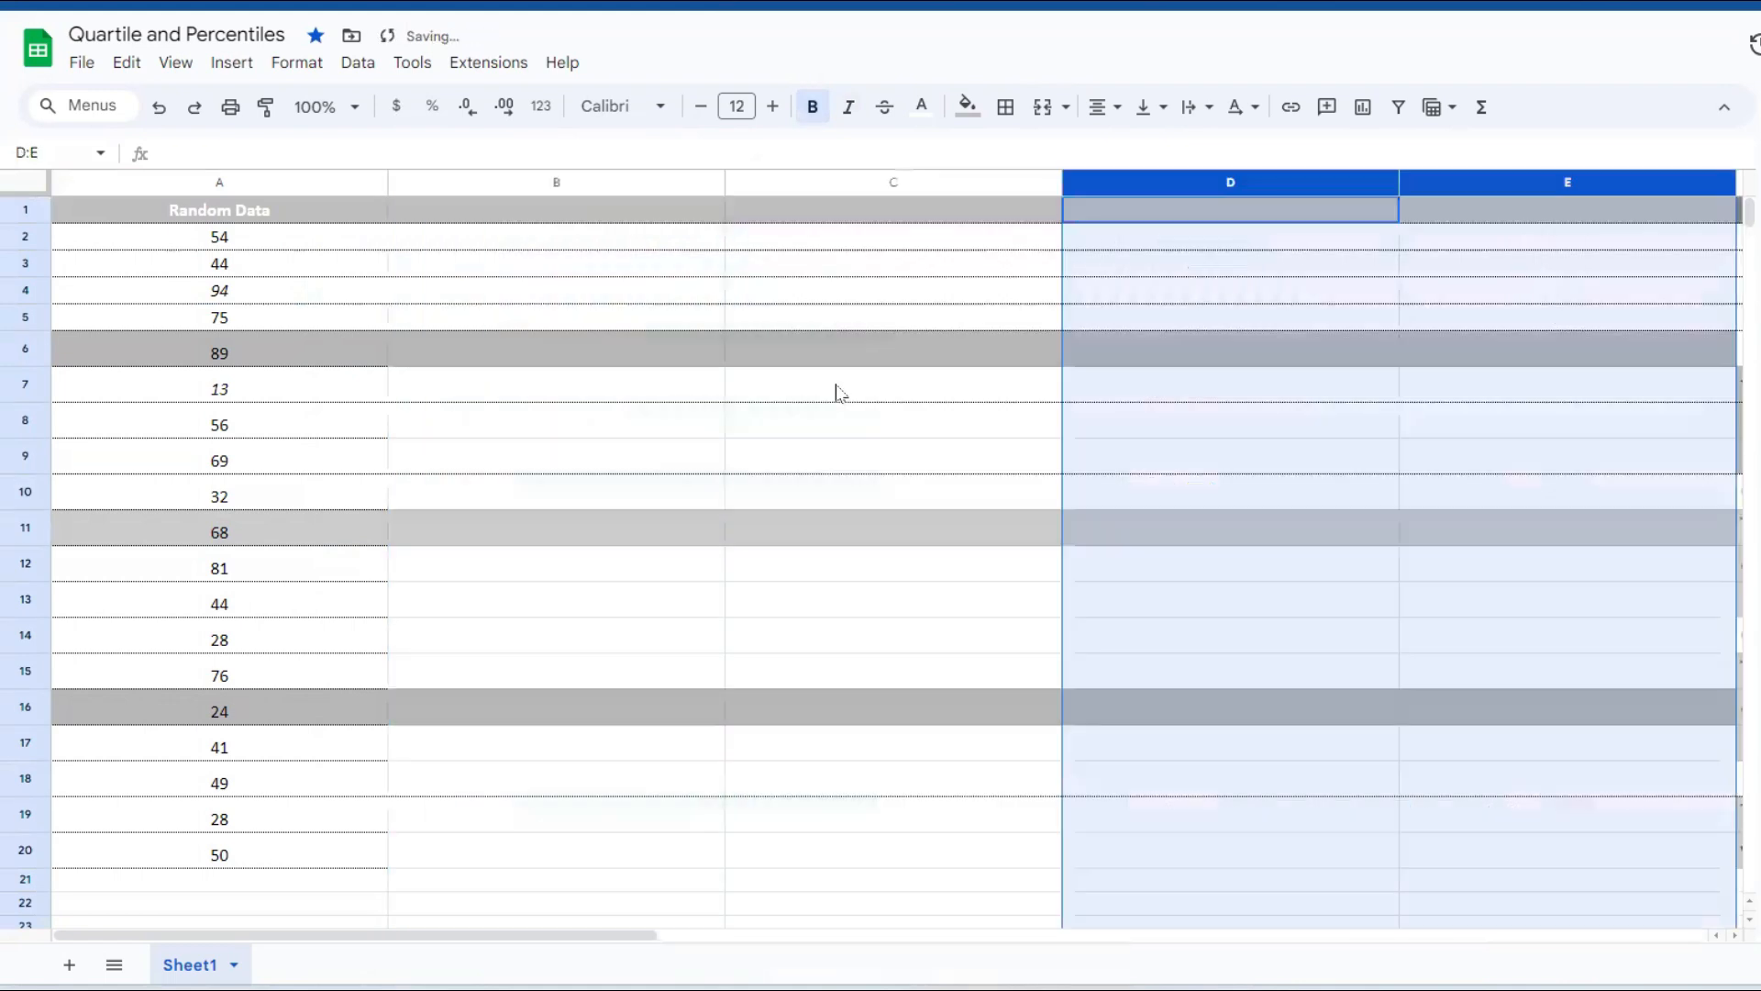
right_click(633, 186)
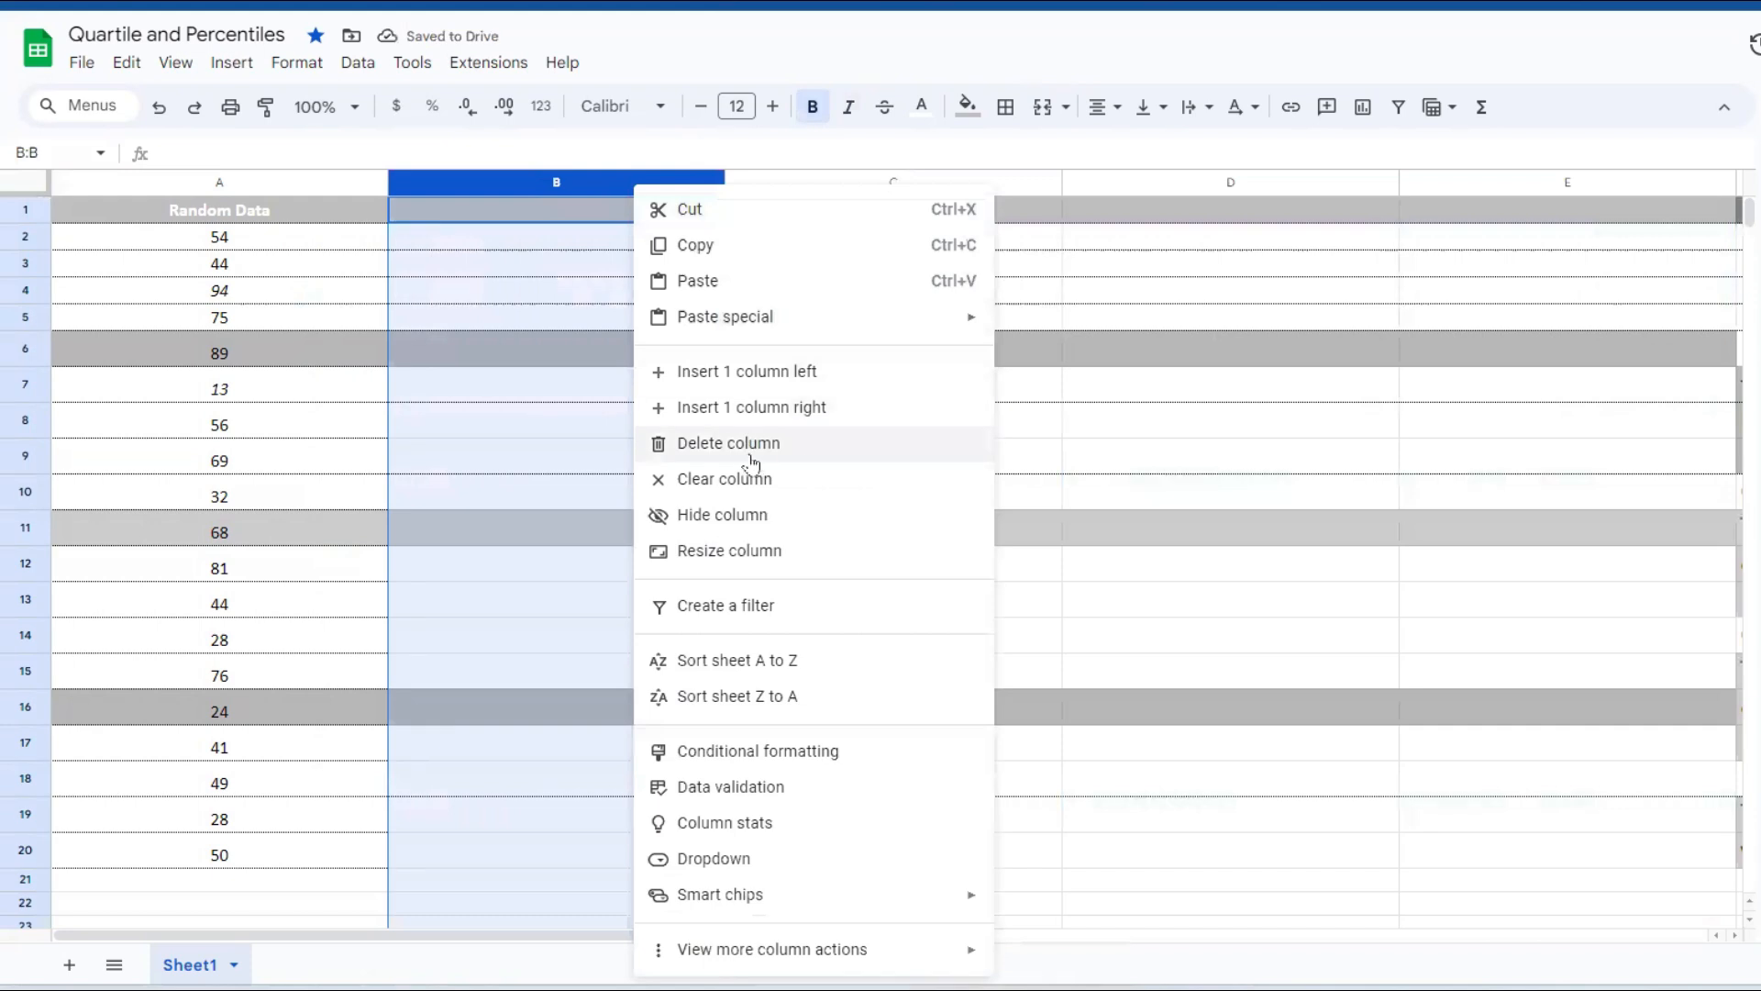
left_click(750, 410)
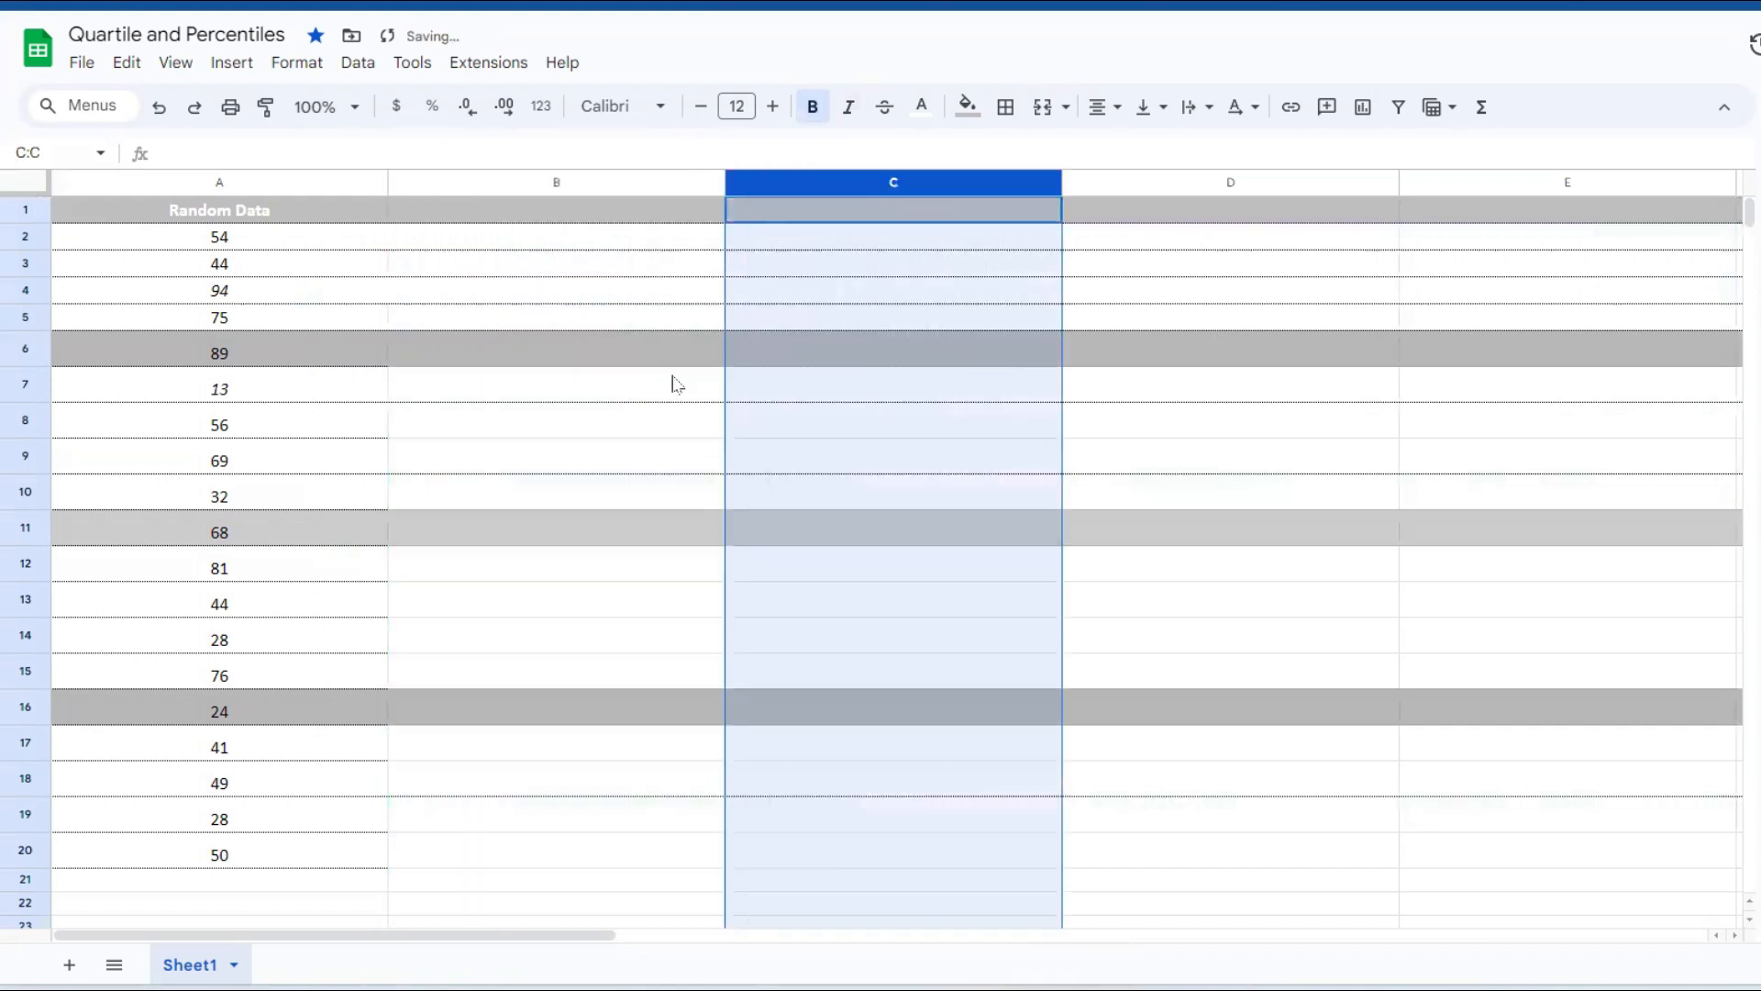
left_click(137, 178)
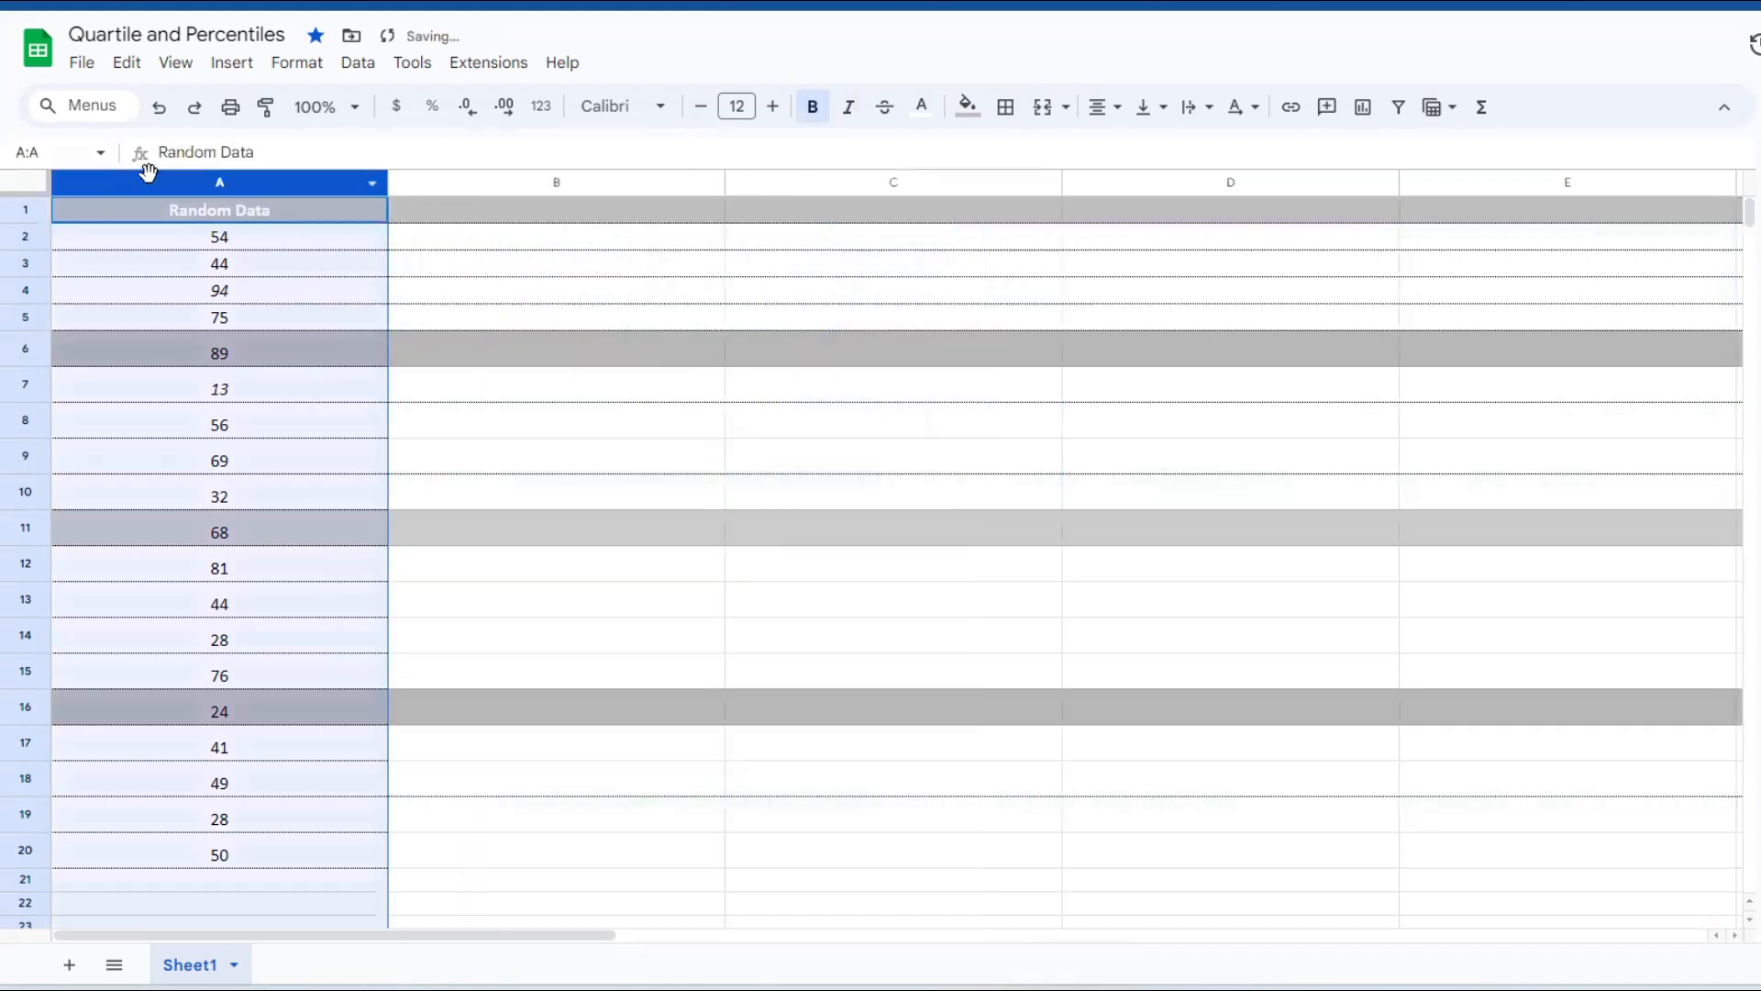
key("ctrl+a")
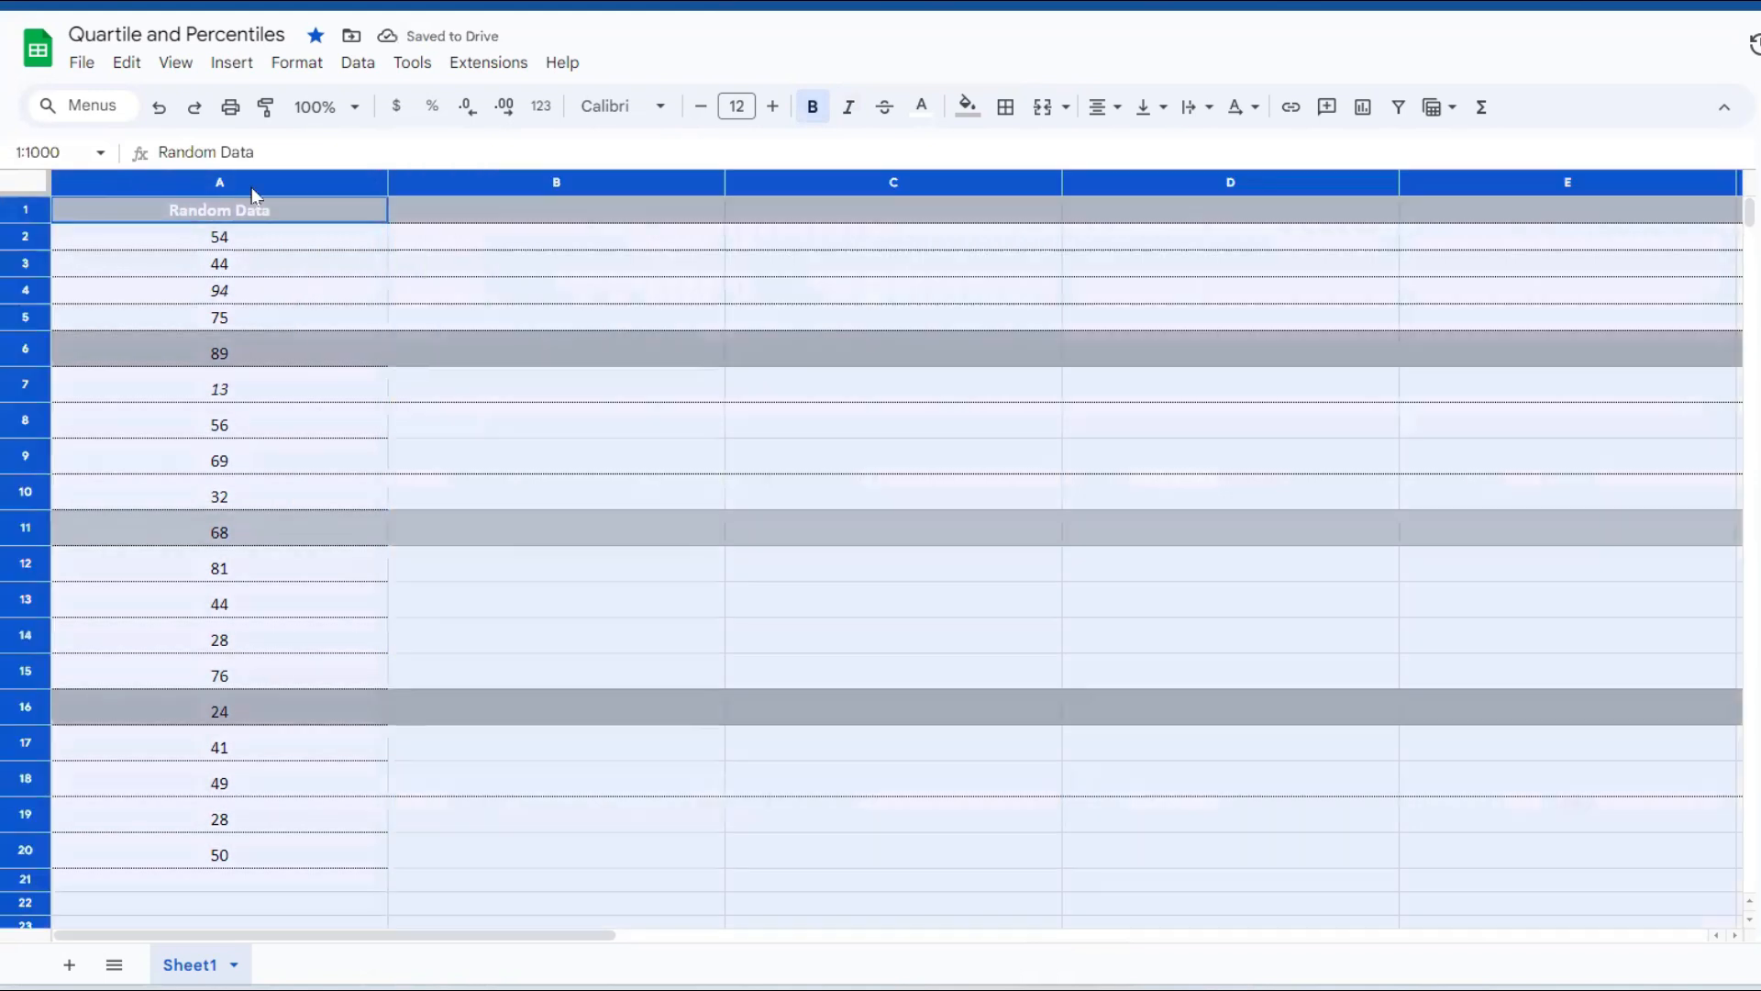
right_click(438, 188)
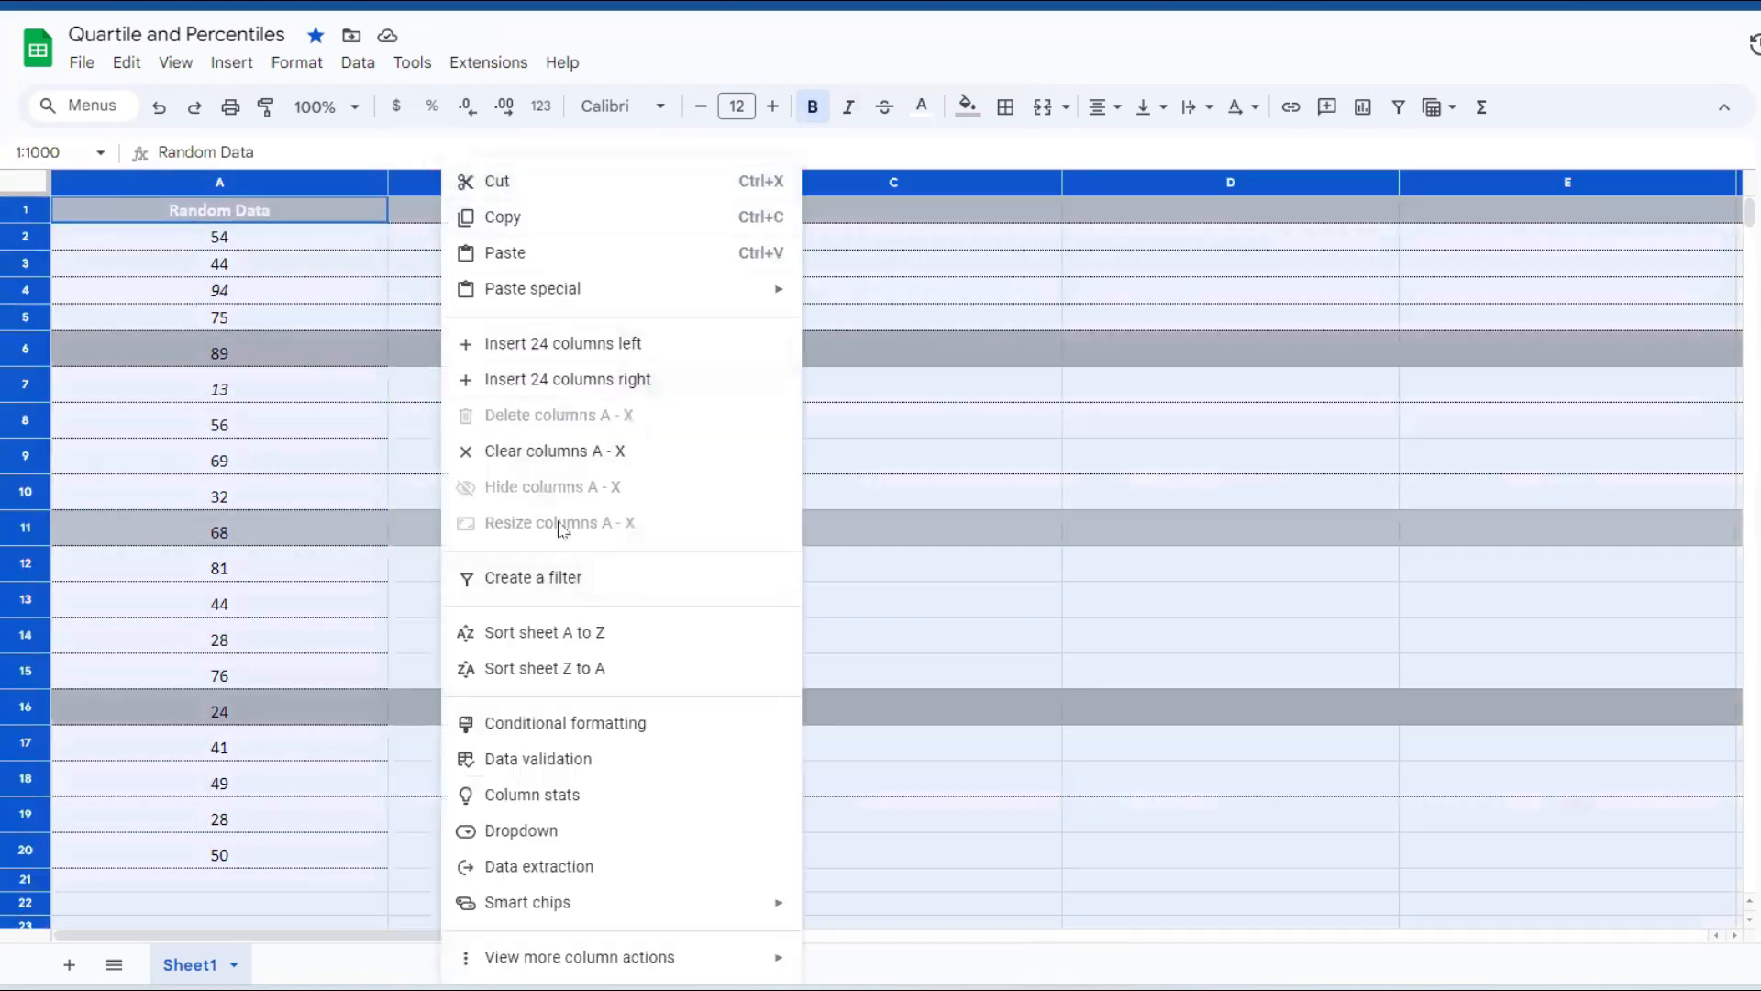
left_click(877, 422)
left_click(299, 176)
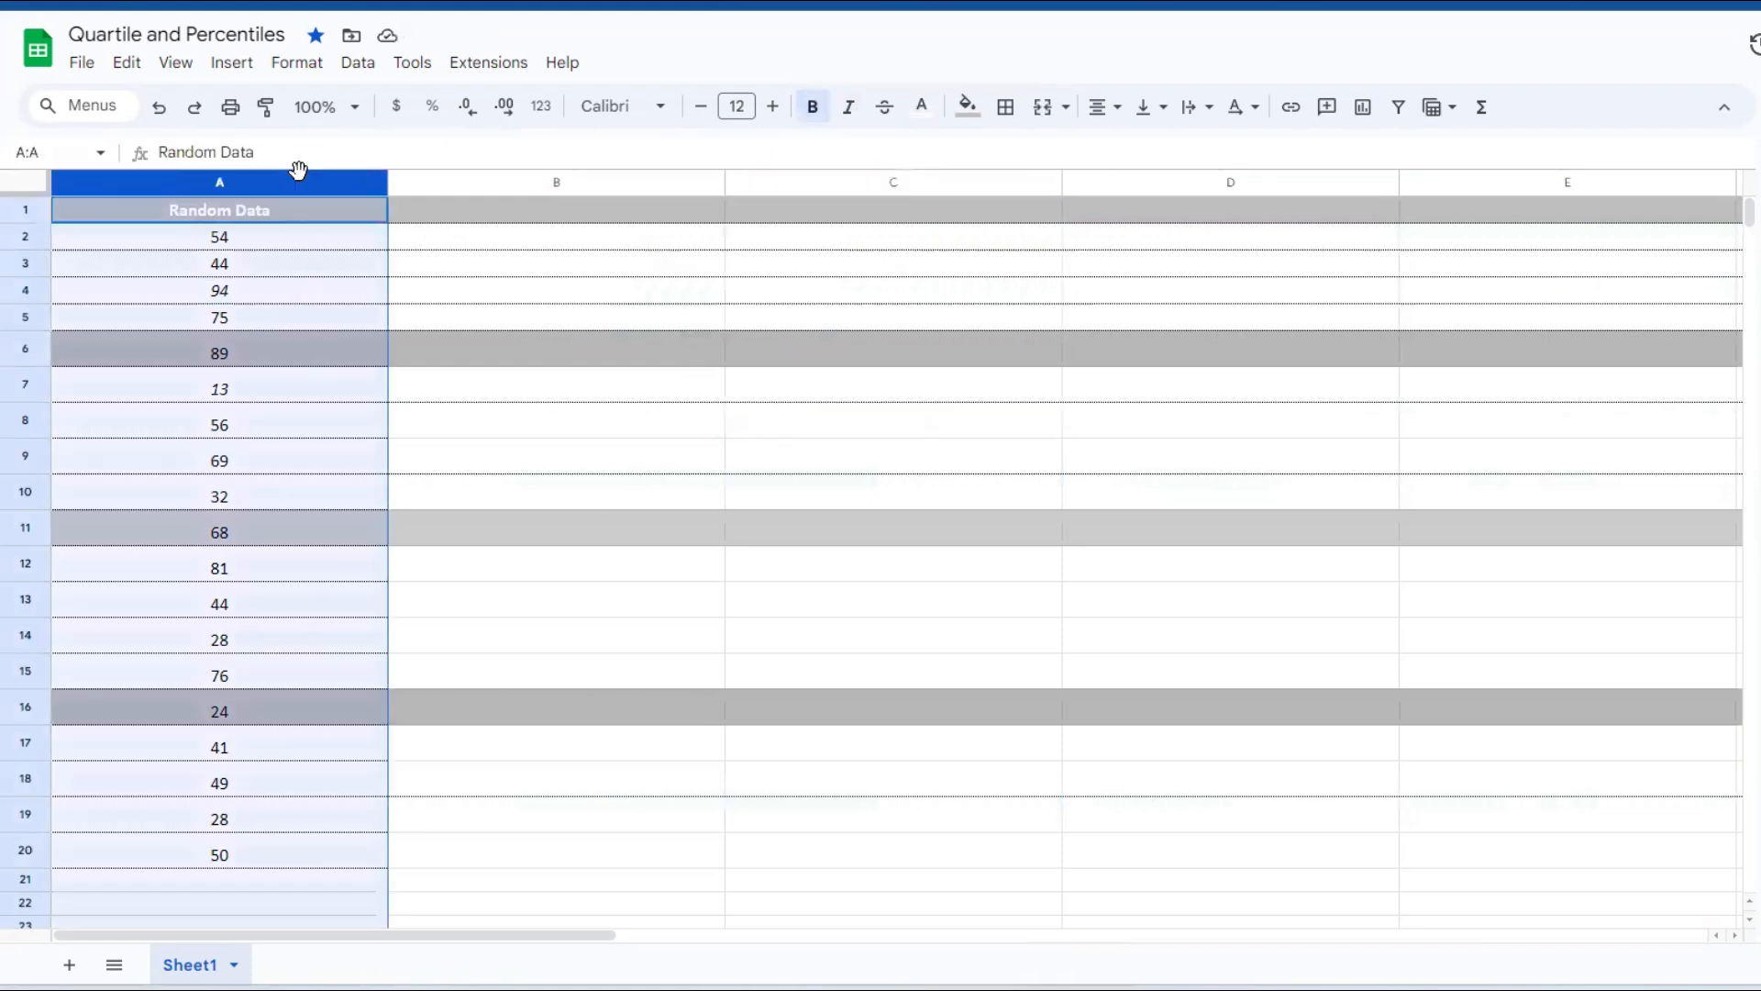
mouse_move(299, 171)
left_mouse_down()
mouse_move(728, 177)
mouse_move(293, 197)
mouse_move(325, 179)
left_mouse_up()
left_click(520, 211)
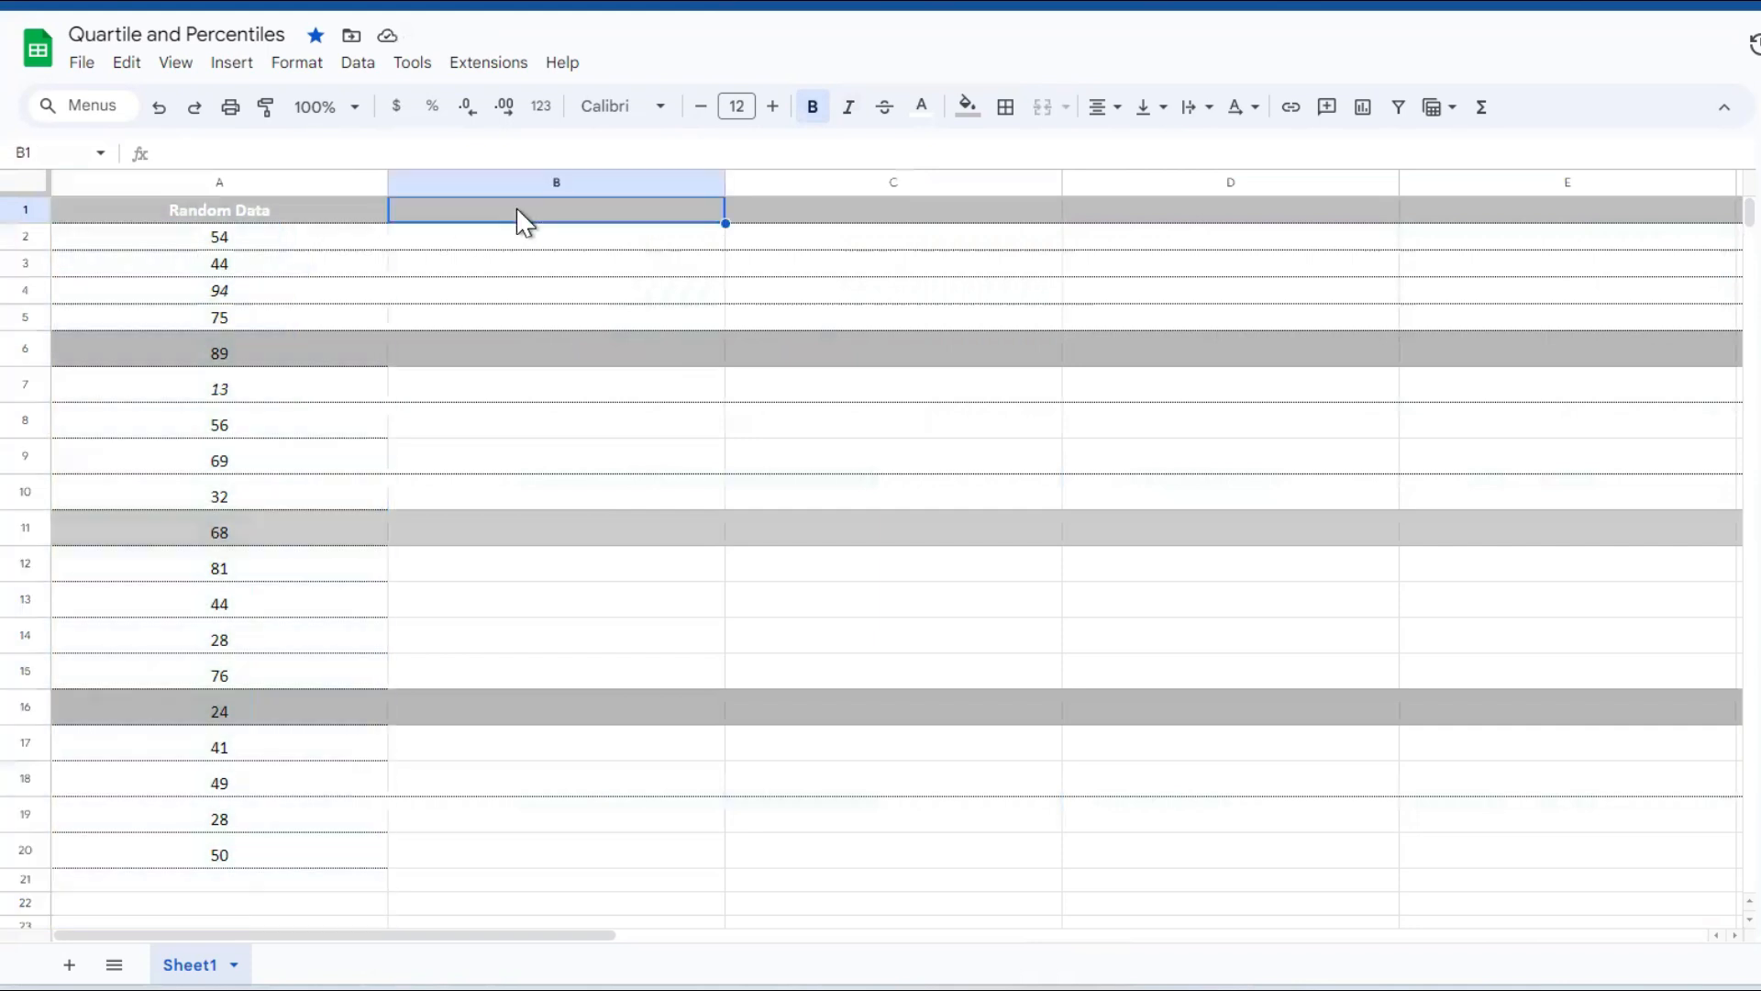
- Rename the header in A1 to "Random Data1" and enter "Random data2" as the header in B1
left_click(326, 200)
double_click(328, 207)
type("1")
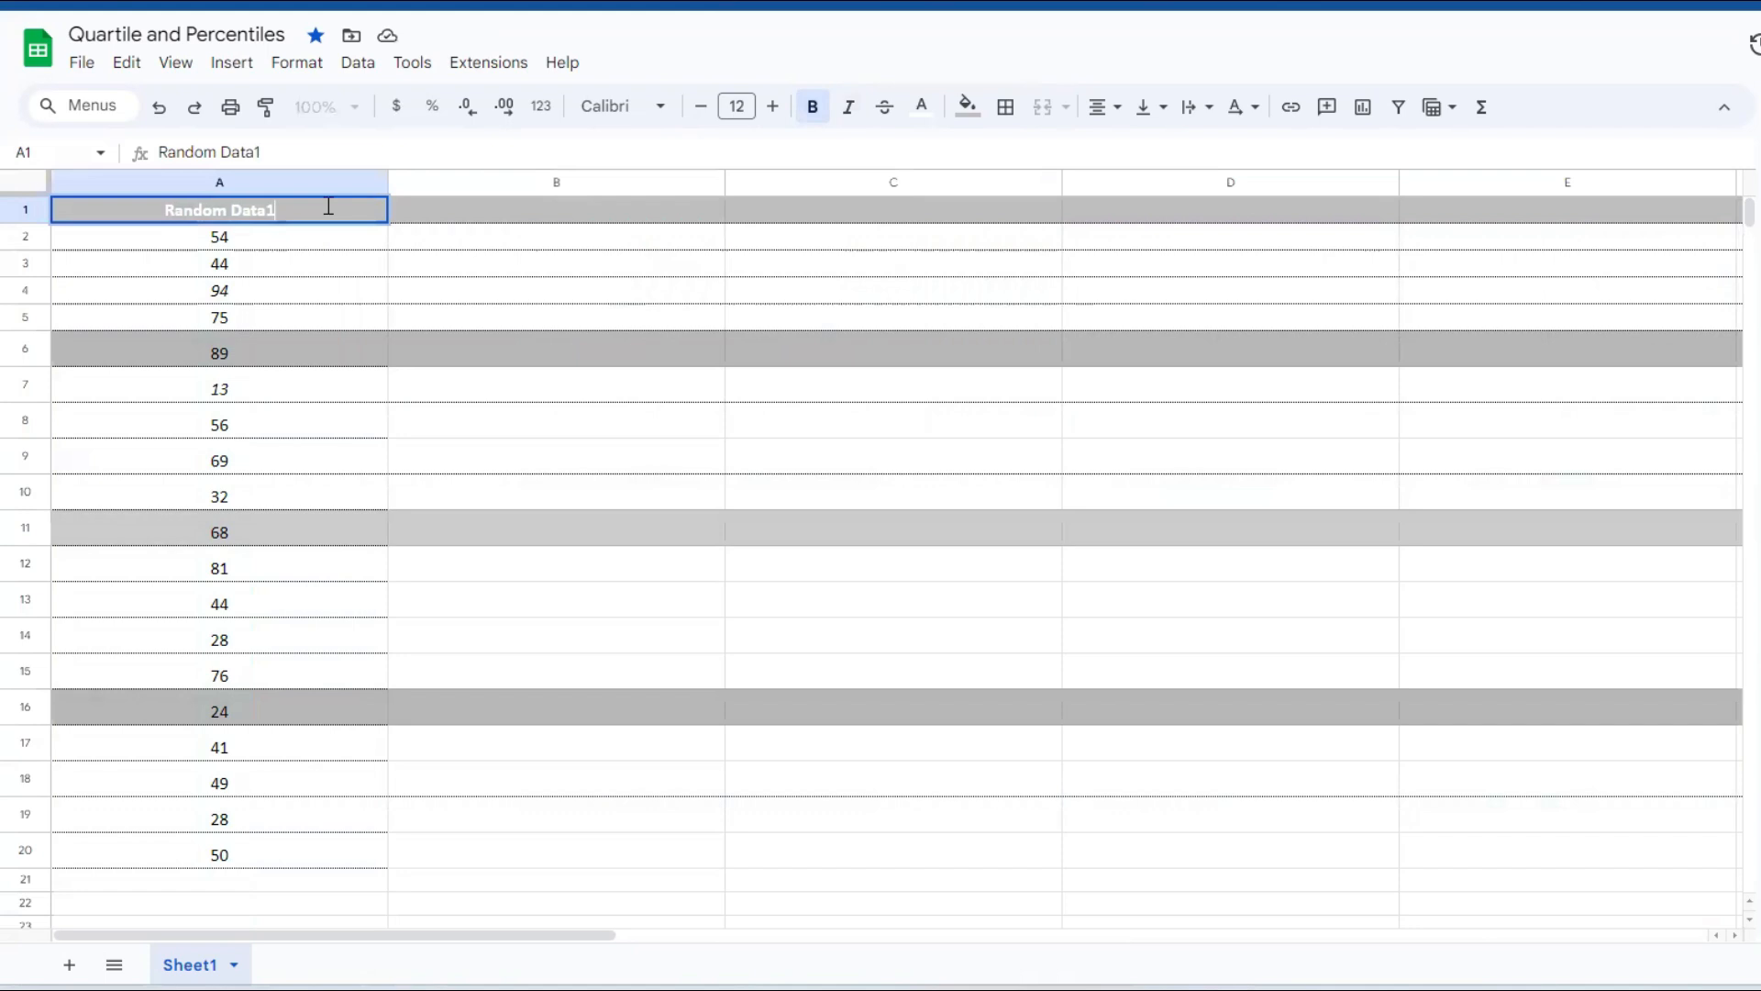
left_click(487, 217)
type("r")
key("BackSpace")
type("R")
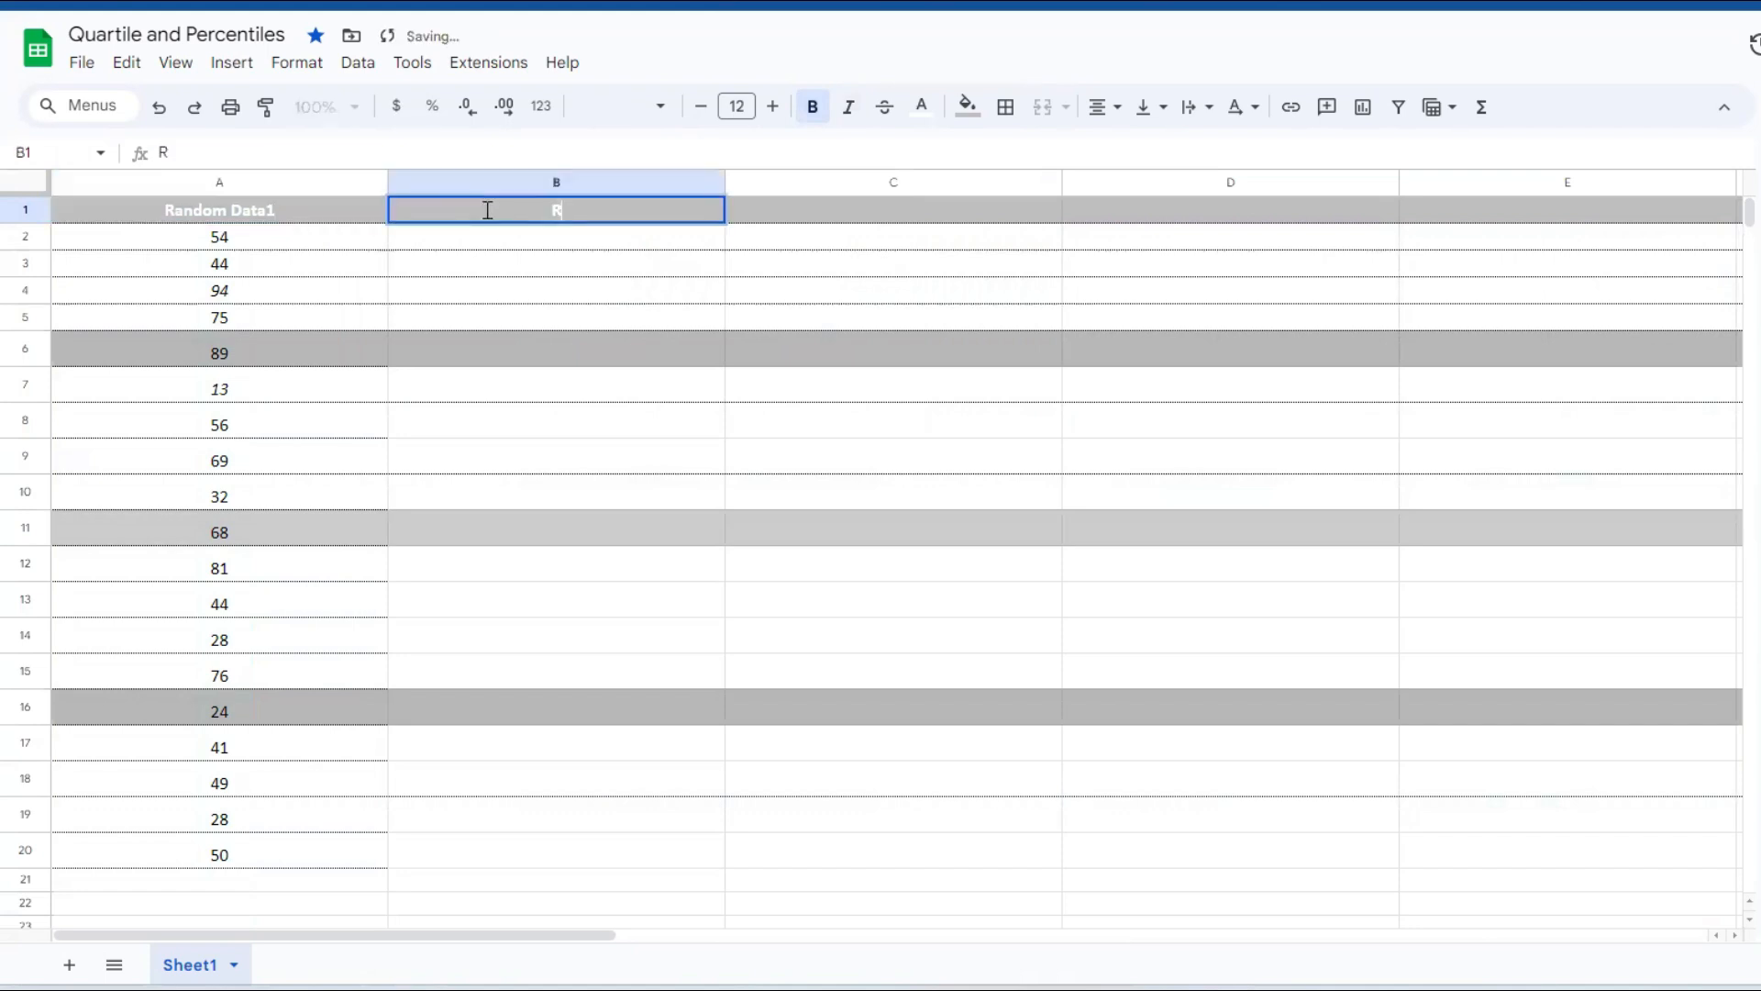
type("andom data2")
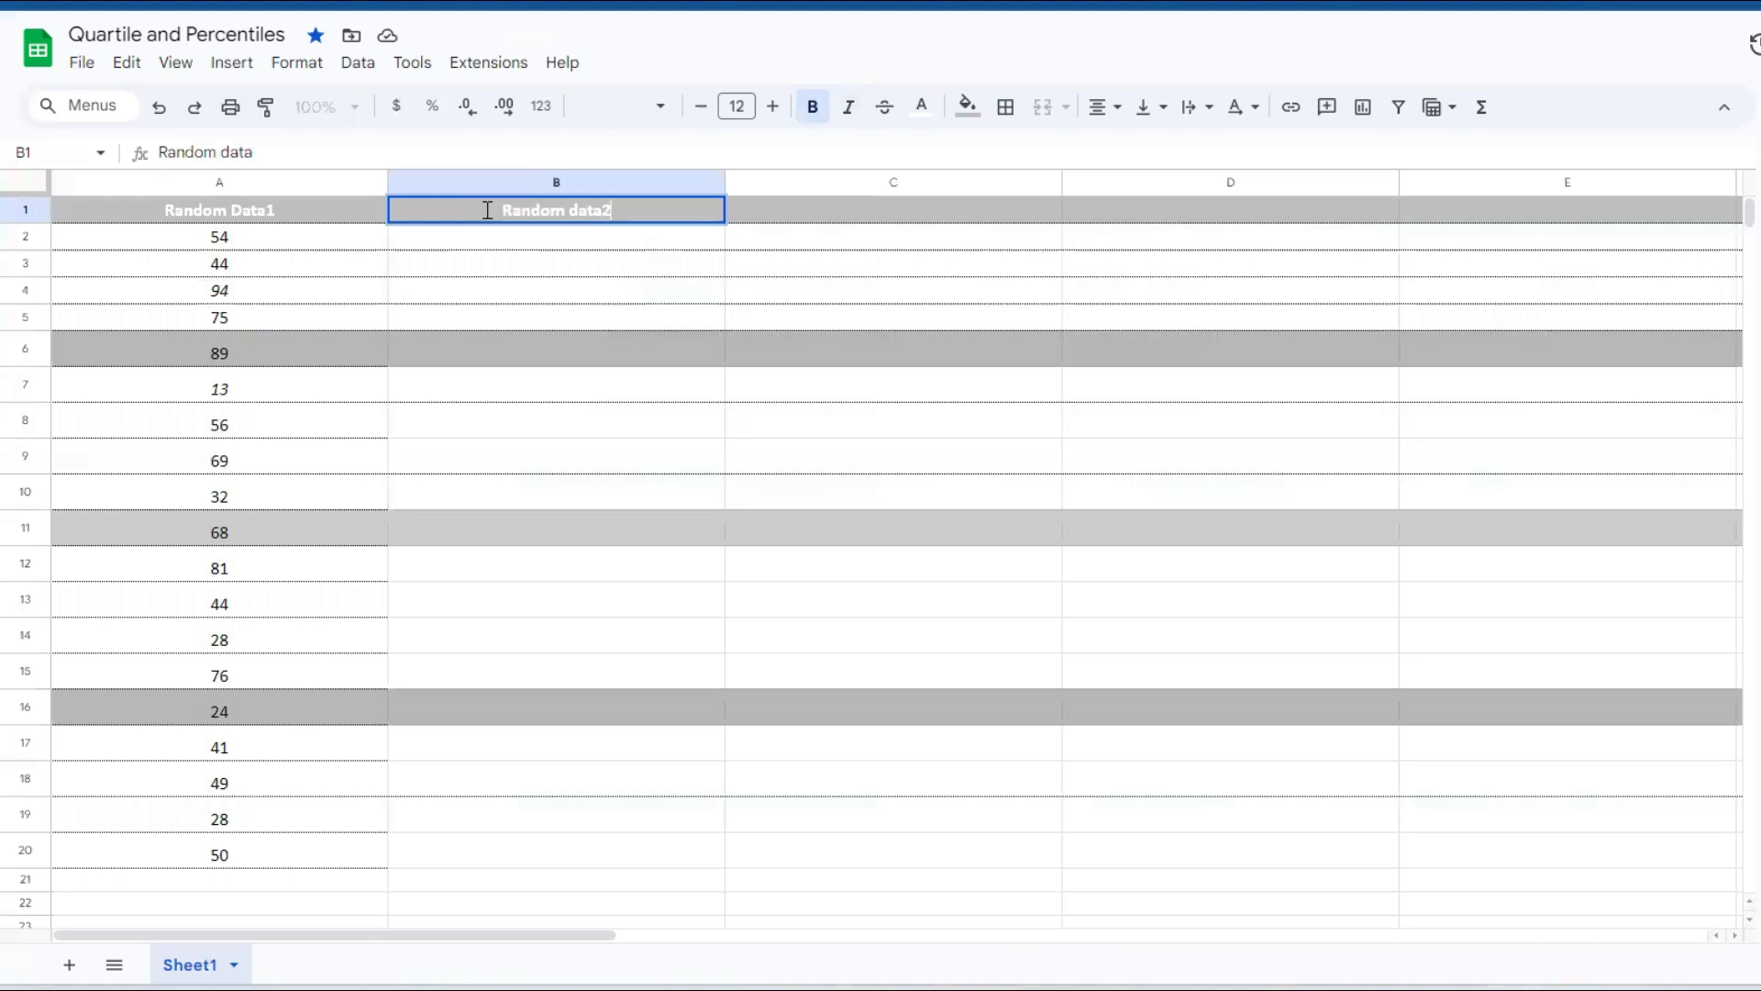
key("Return")
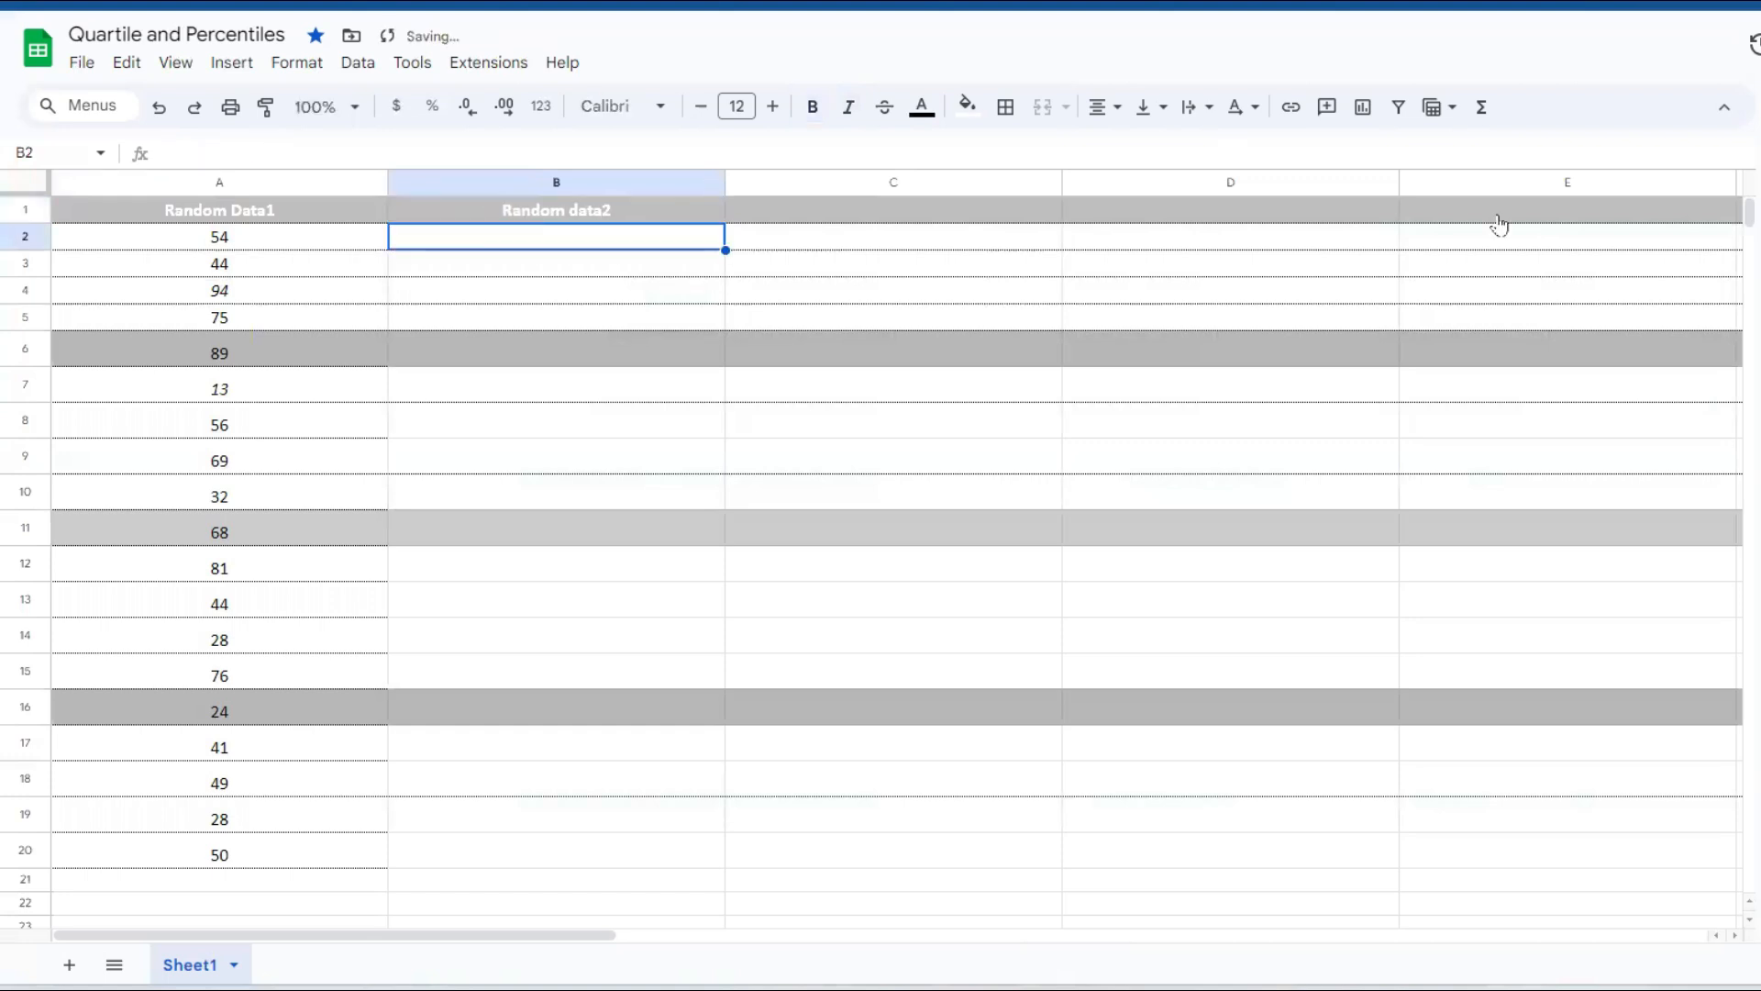
- Extend the numbered header series from B1 across to E1, ending with "Random data5"
left_click(674, 220)
left_click_drag(846, 220, 1046, 229)
left_click_drag(1264, 230, 1627, 220)
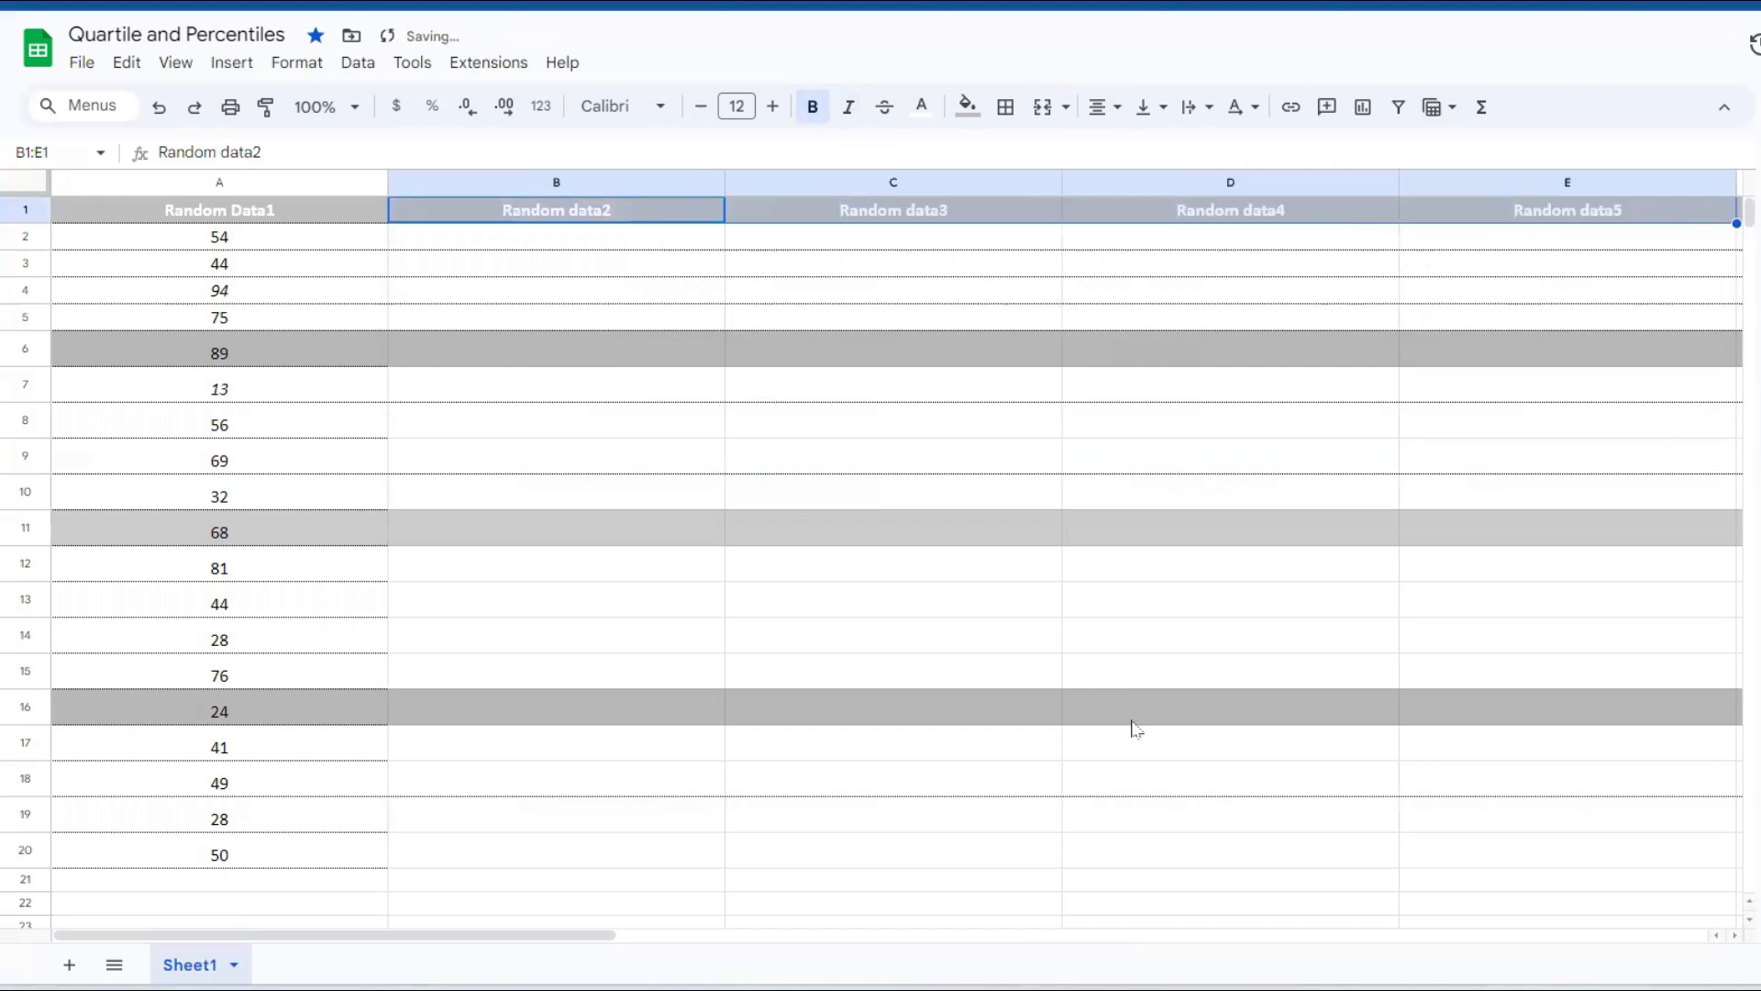
left_click(858, 466)
- Enter =RANDBETWEEN(40,95) in B2 as the first value of the Random data2 column
left_click(653, 240)
type("=rond")
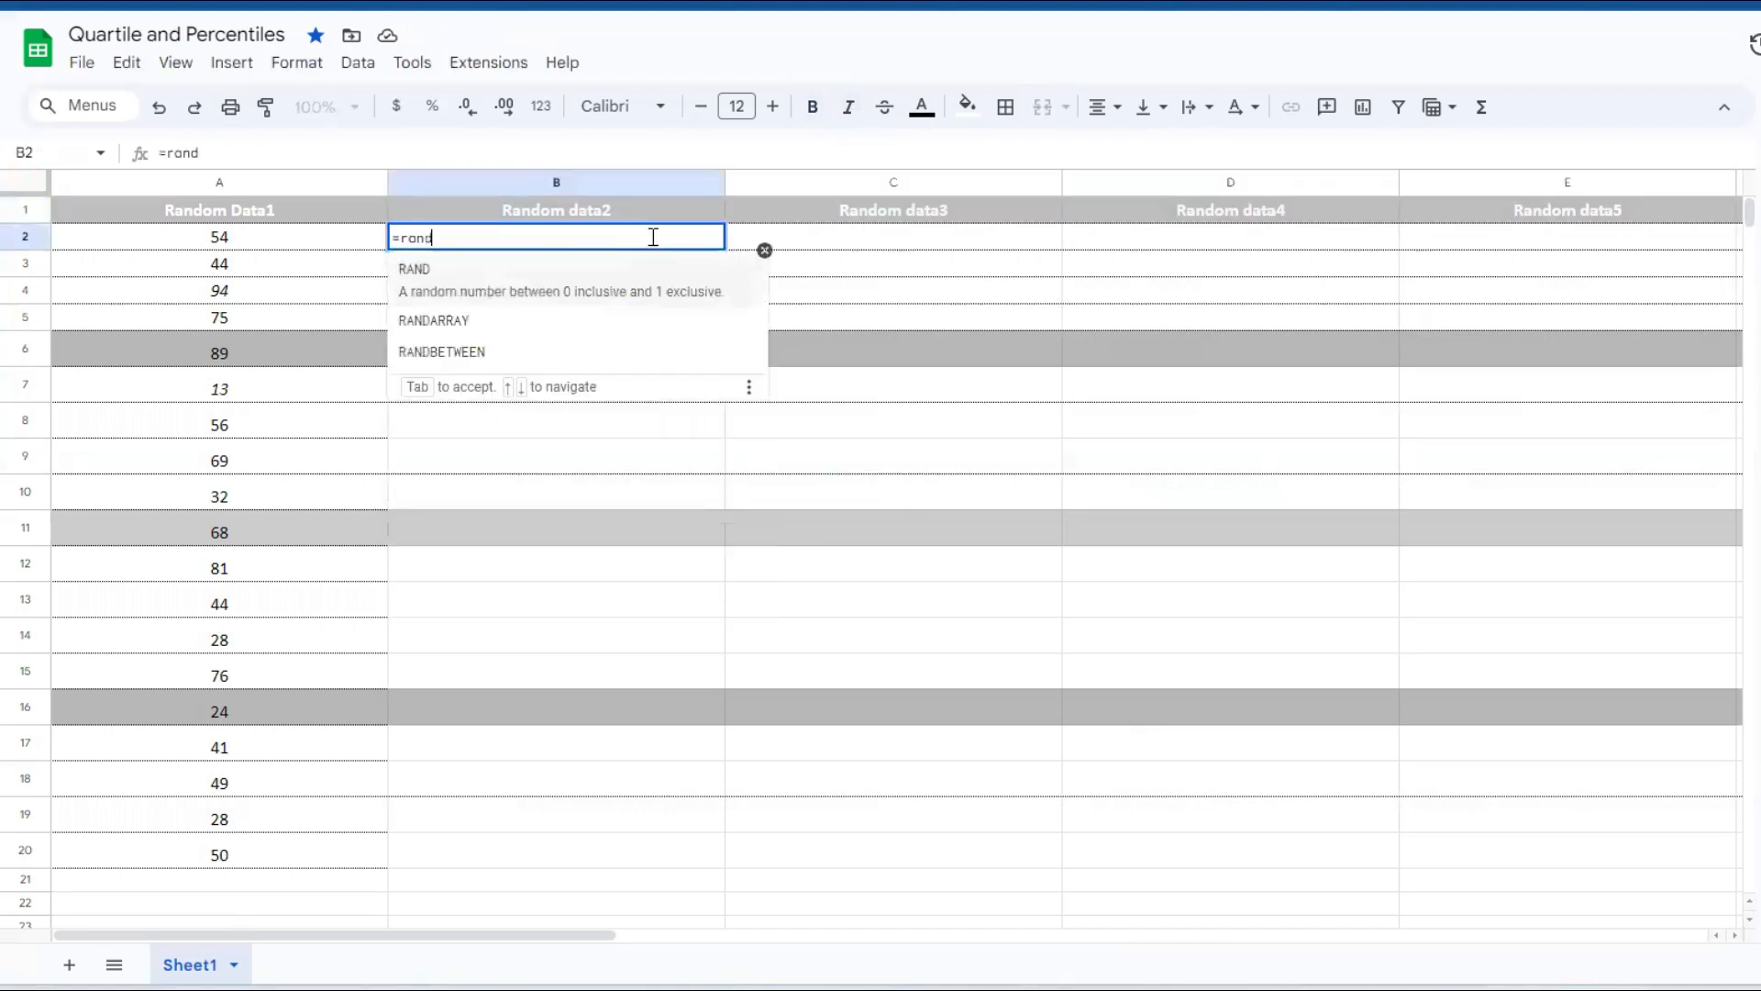
type("om")
key("BackSpace")
left_click(528, 370)
type("40,95")
key("Return")
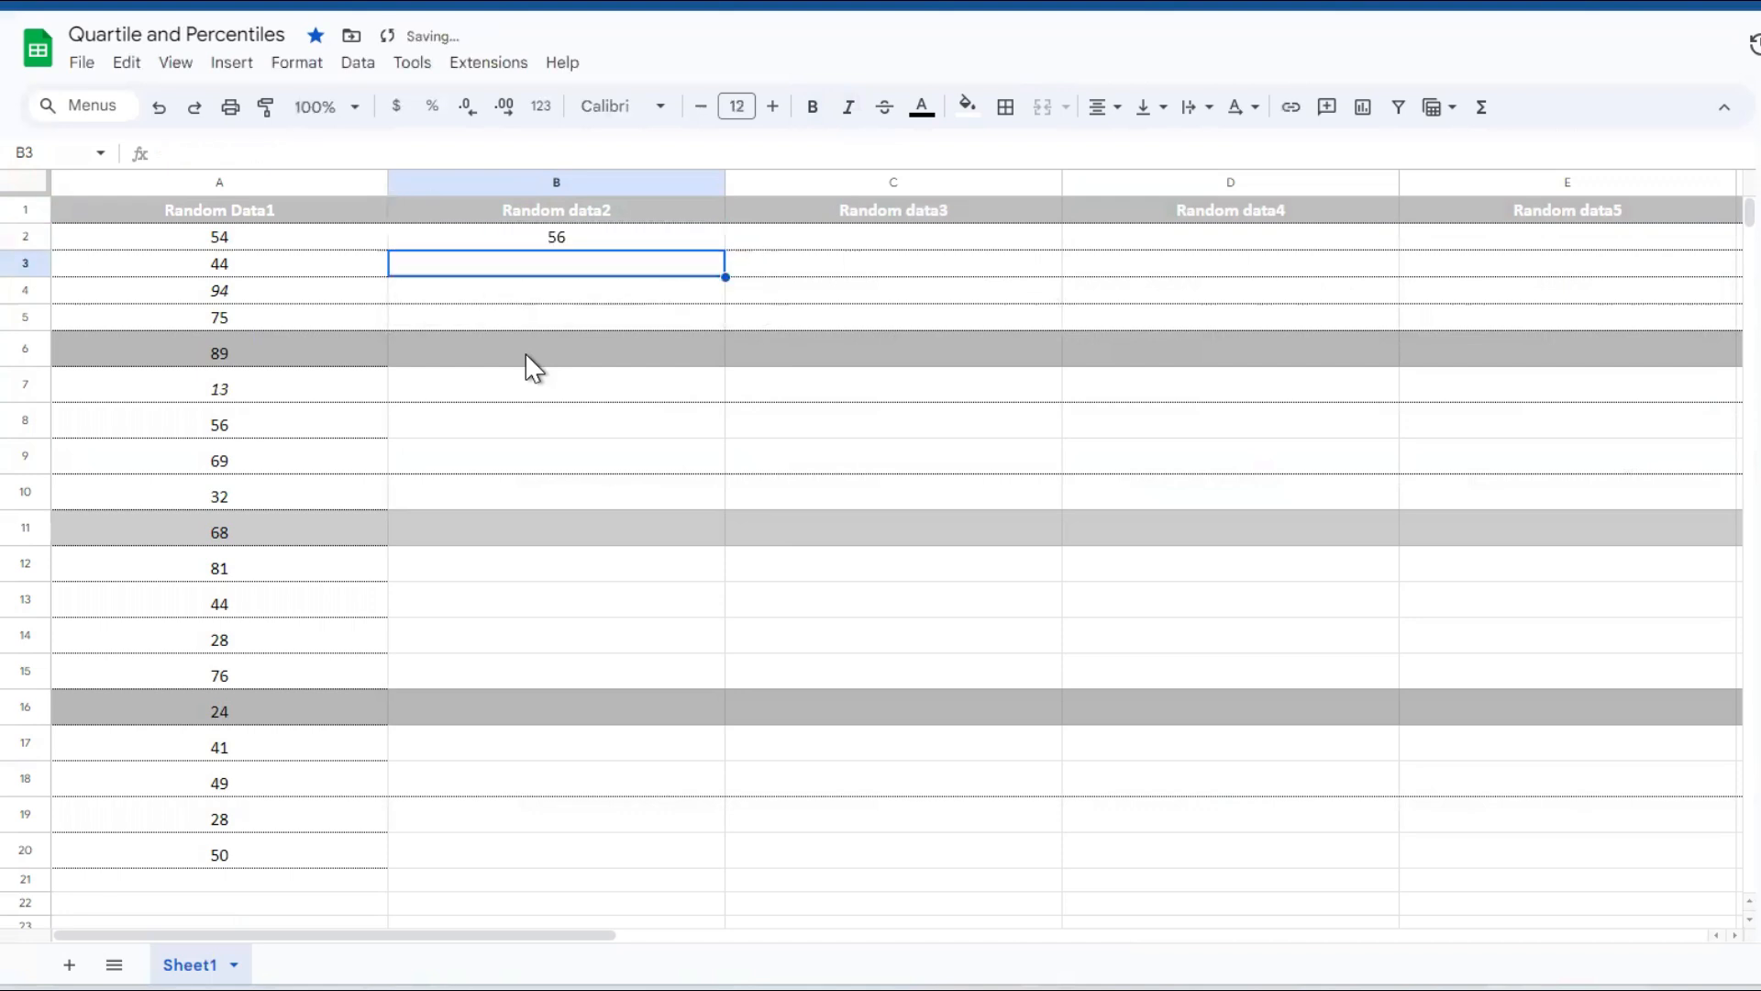
- Try to copy the B2 formula down to B20 and convert the pasted results to values only
left_click(632, 244)
key("ctrl+c")
left_click_drag(633, 244, 547, 849)
key("ctrl+v")
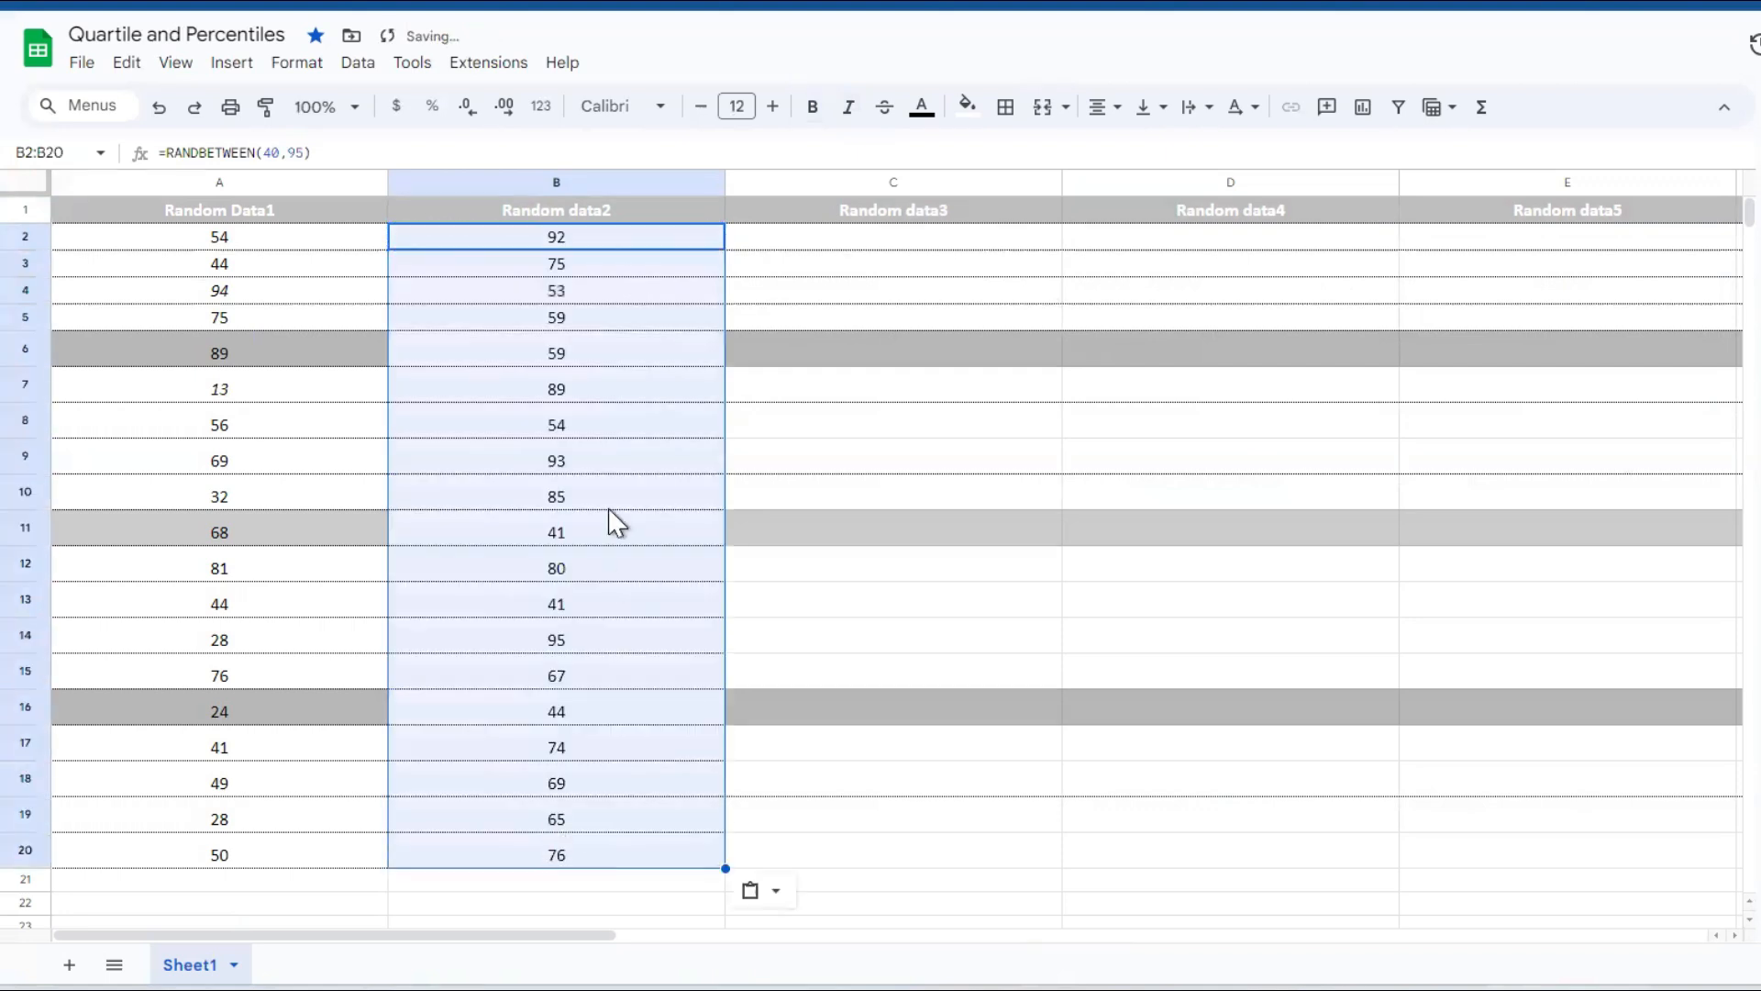
left_click(768, 905)
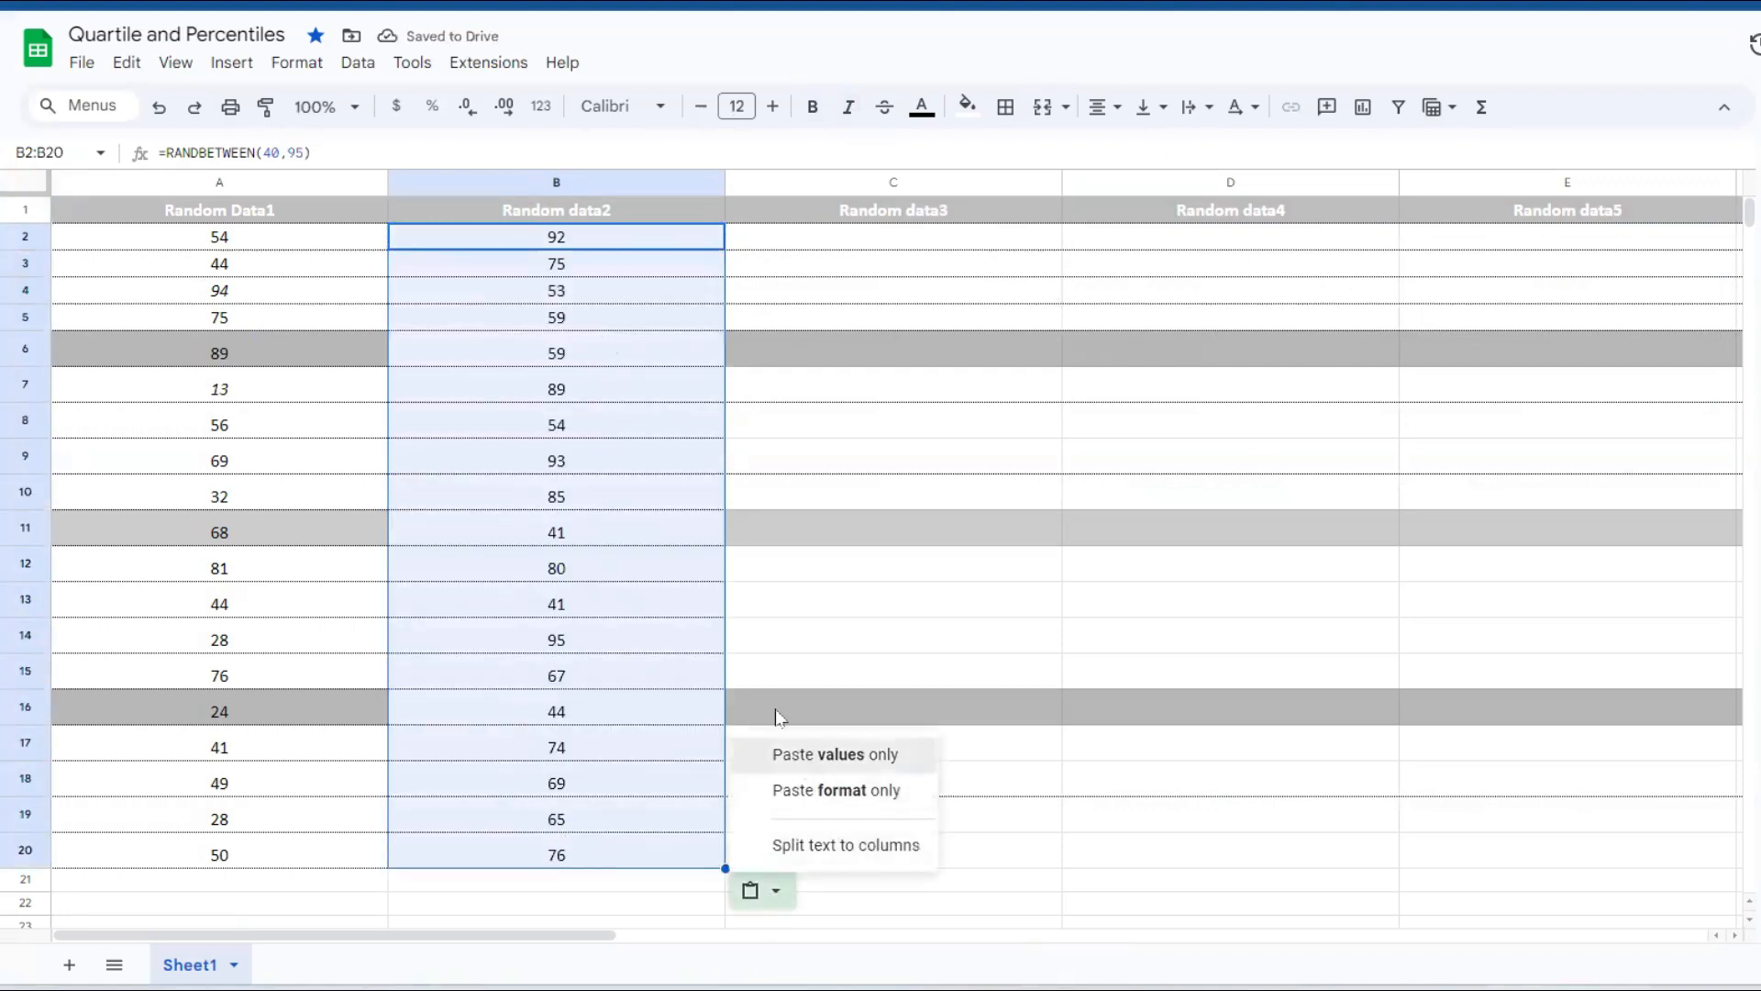
left_click(801, 761)
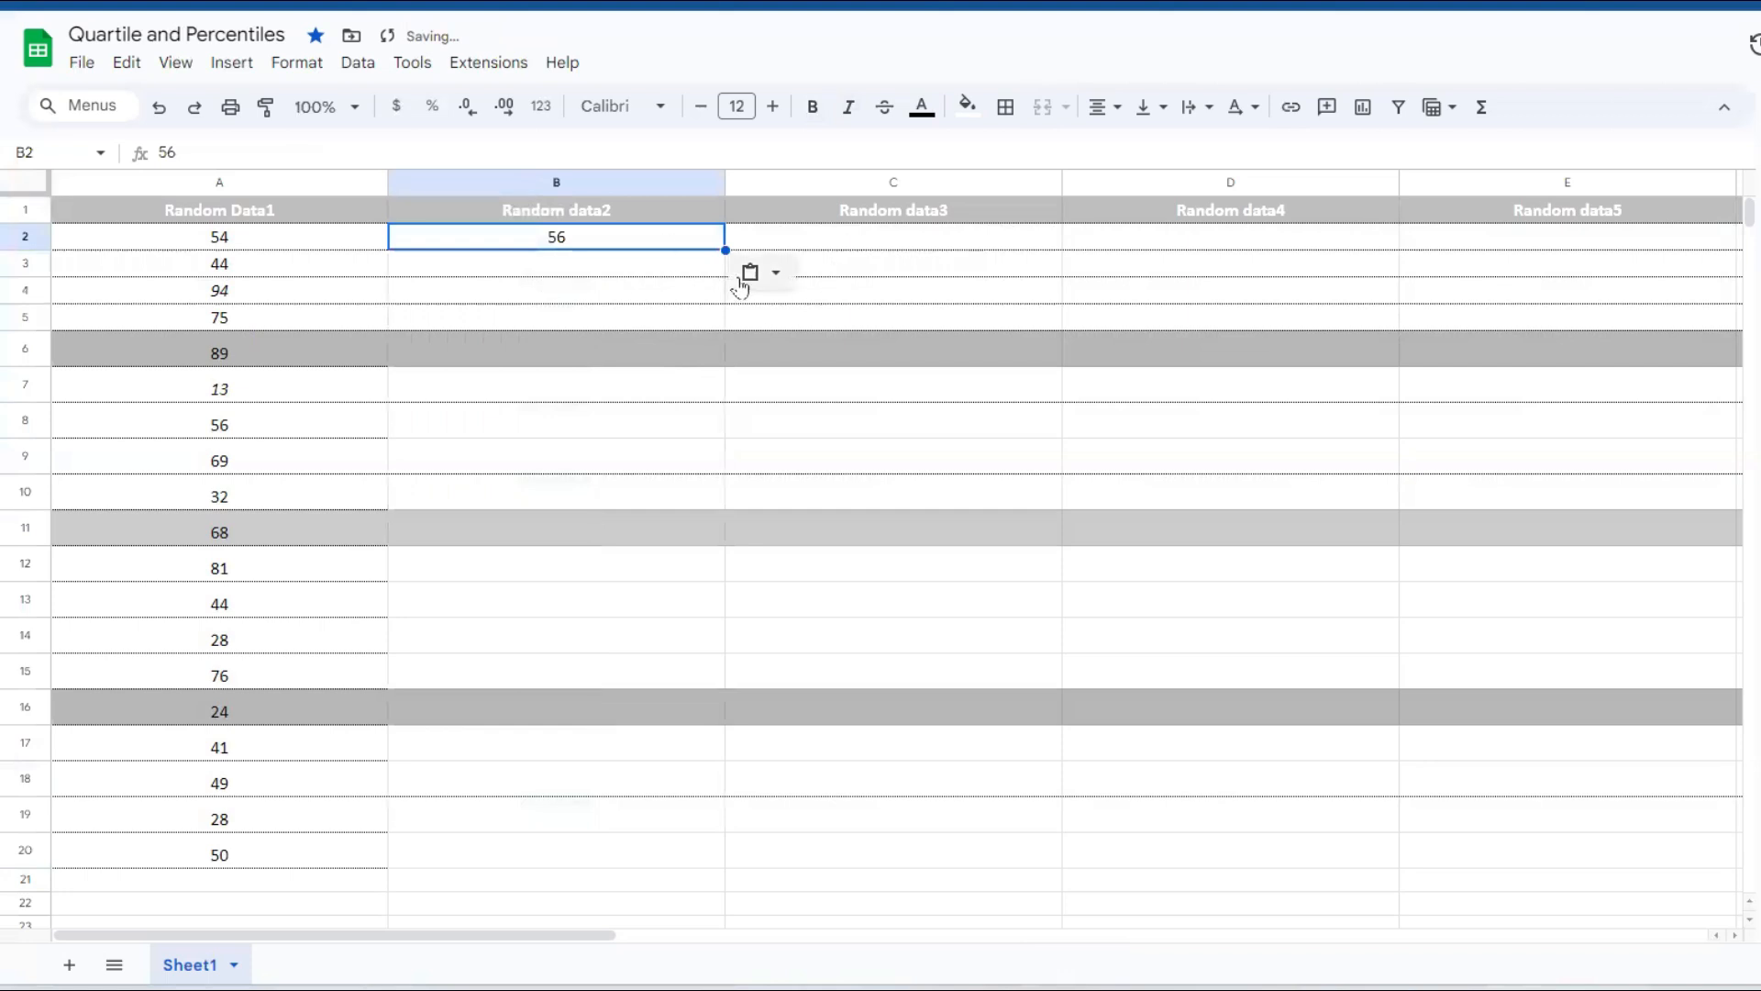
left_click_drag(723, 252, 570, 855)
key("ctrl+z")
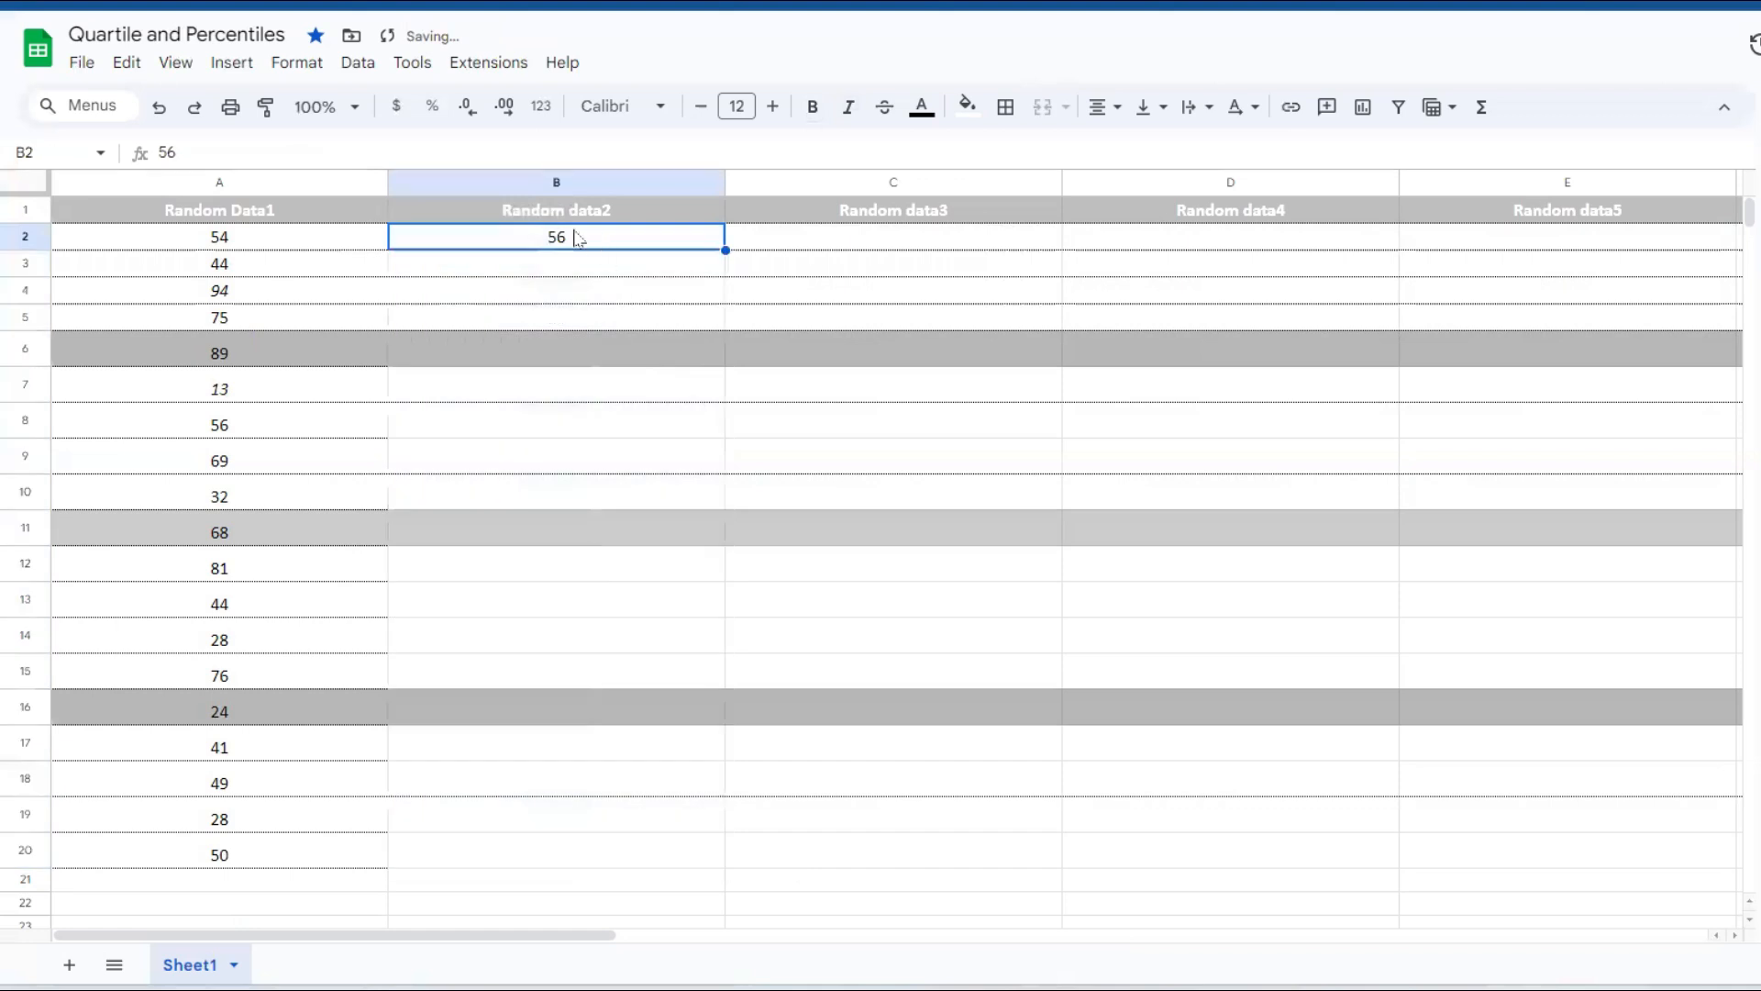
- Replace the content of B2 with =RANDBETWEEN(40,95) and fill the formula down to B20
type("=ran")
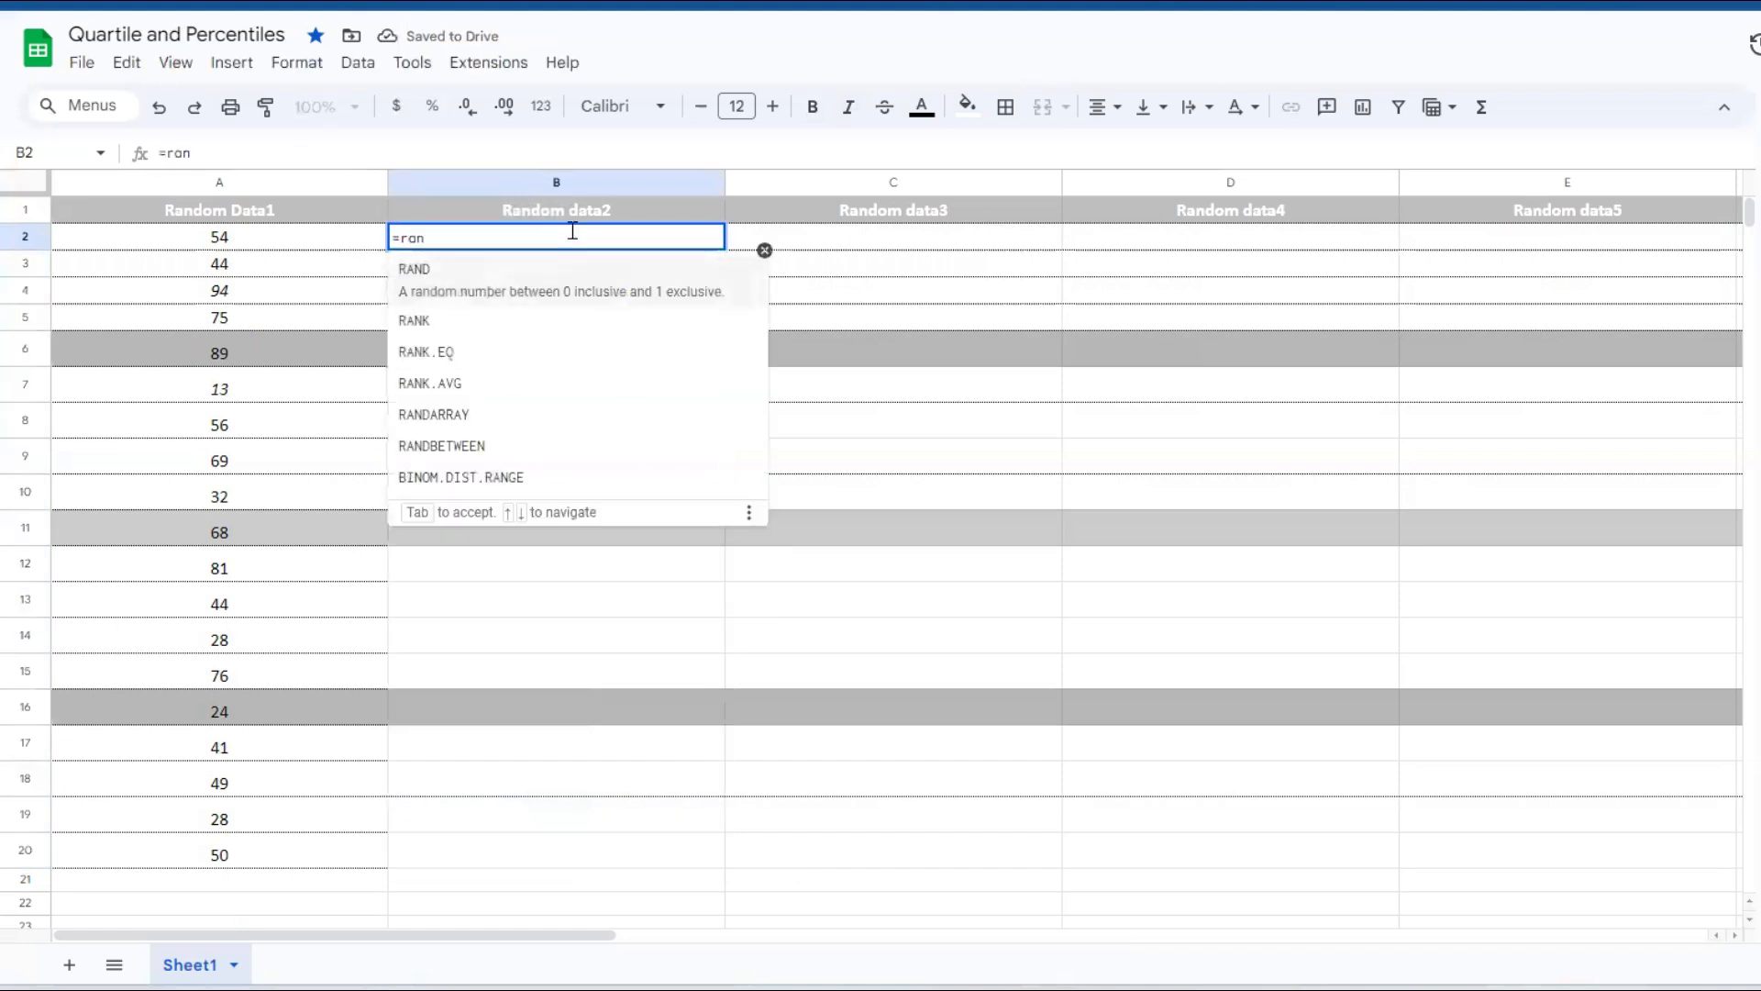
left_click(557, 450)
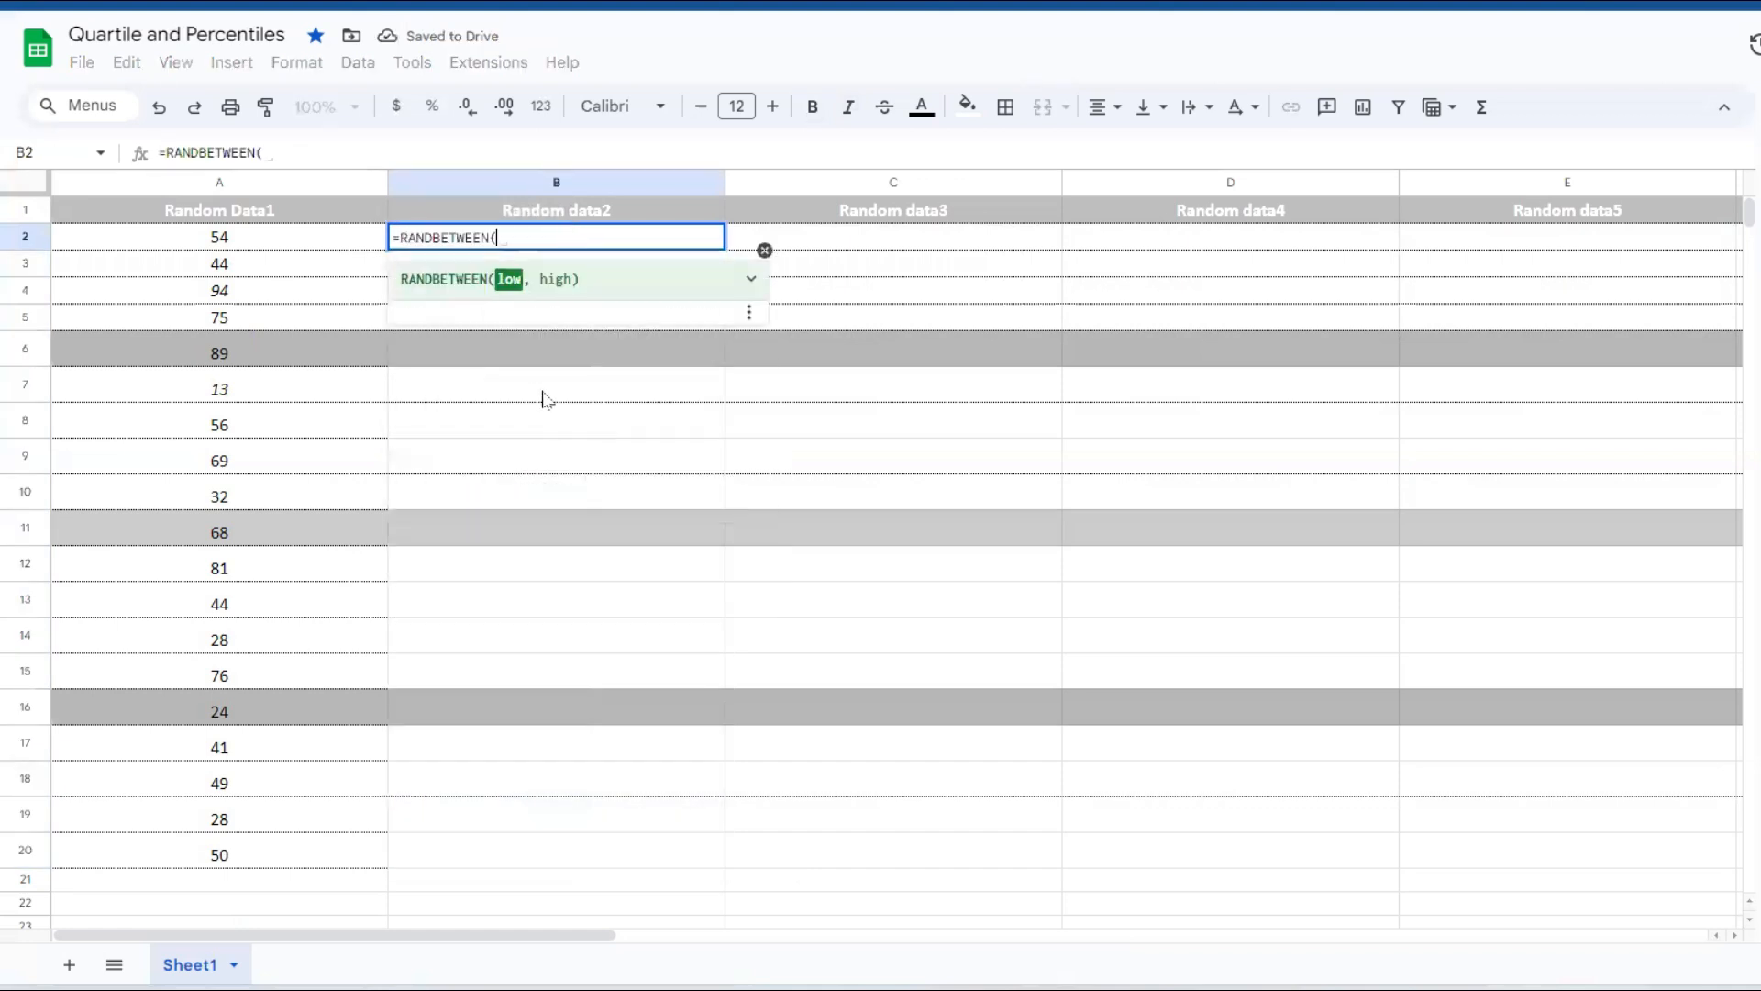
left_click(312, 187)
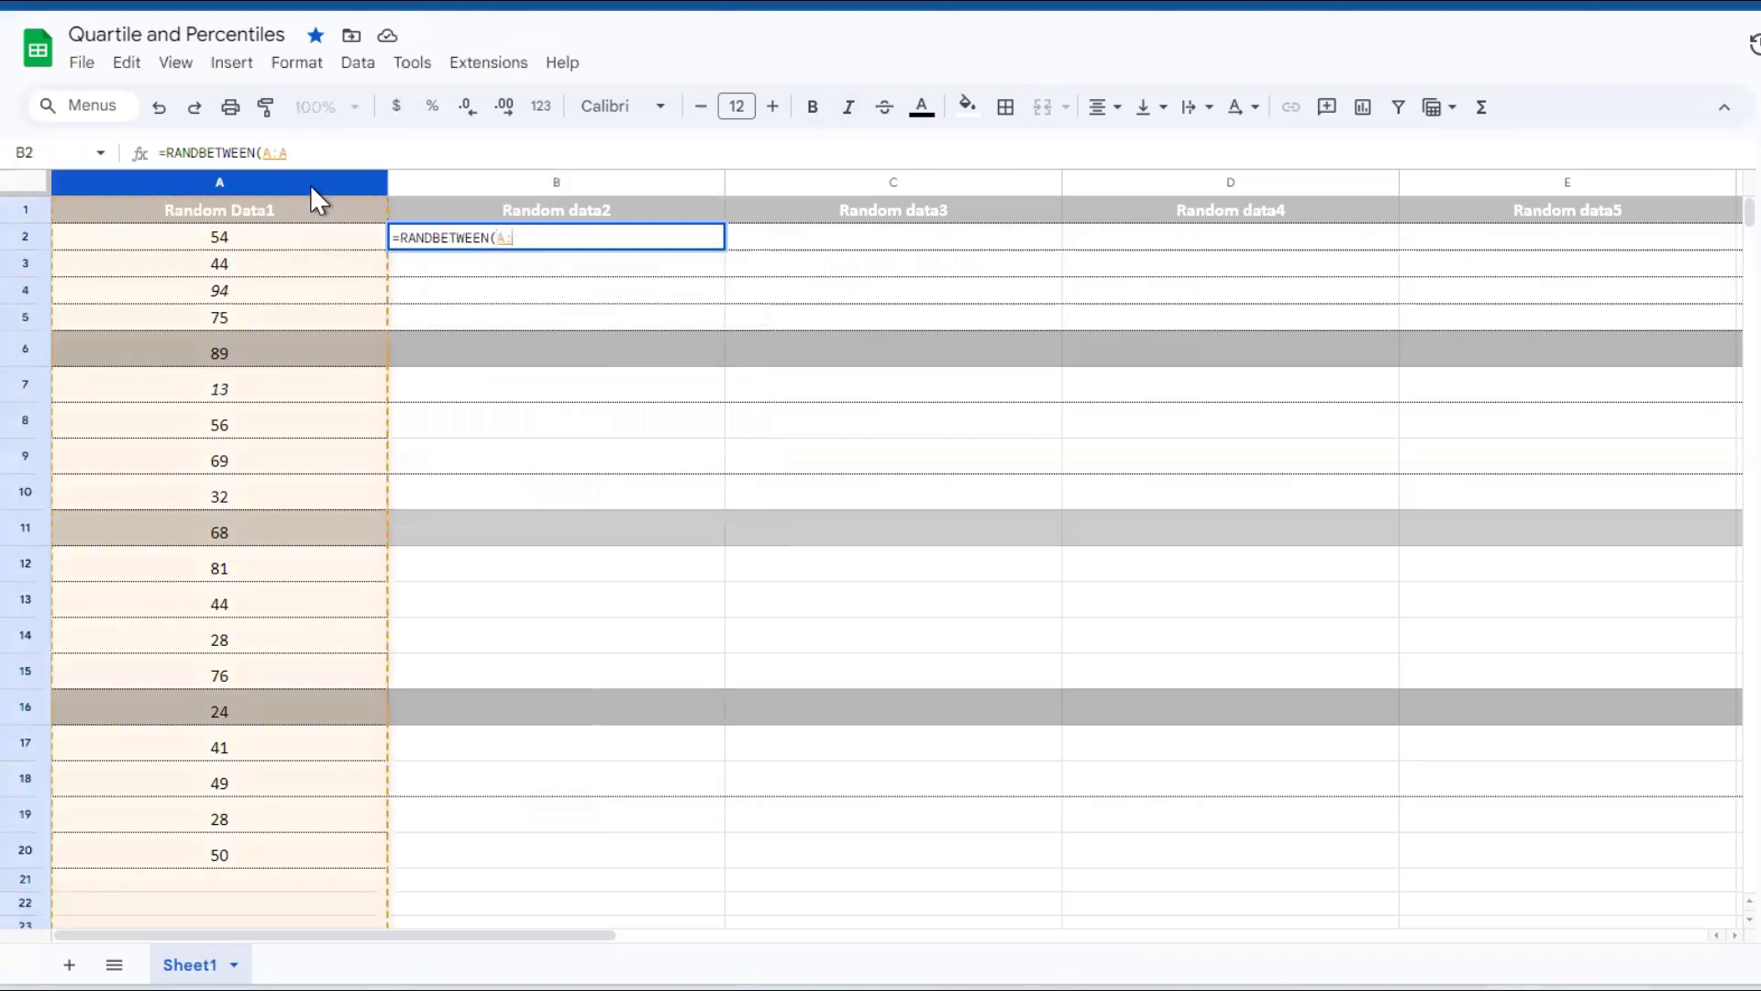
key("BackSpace")
key("BackSpace")
key("BackSpace")
type("4")
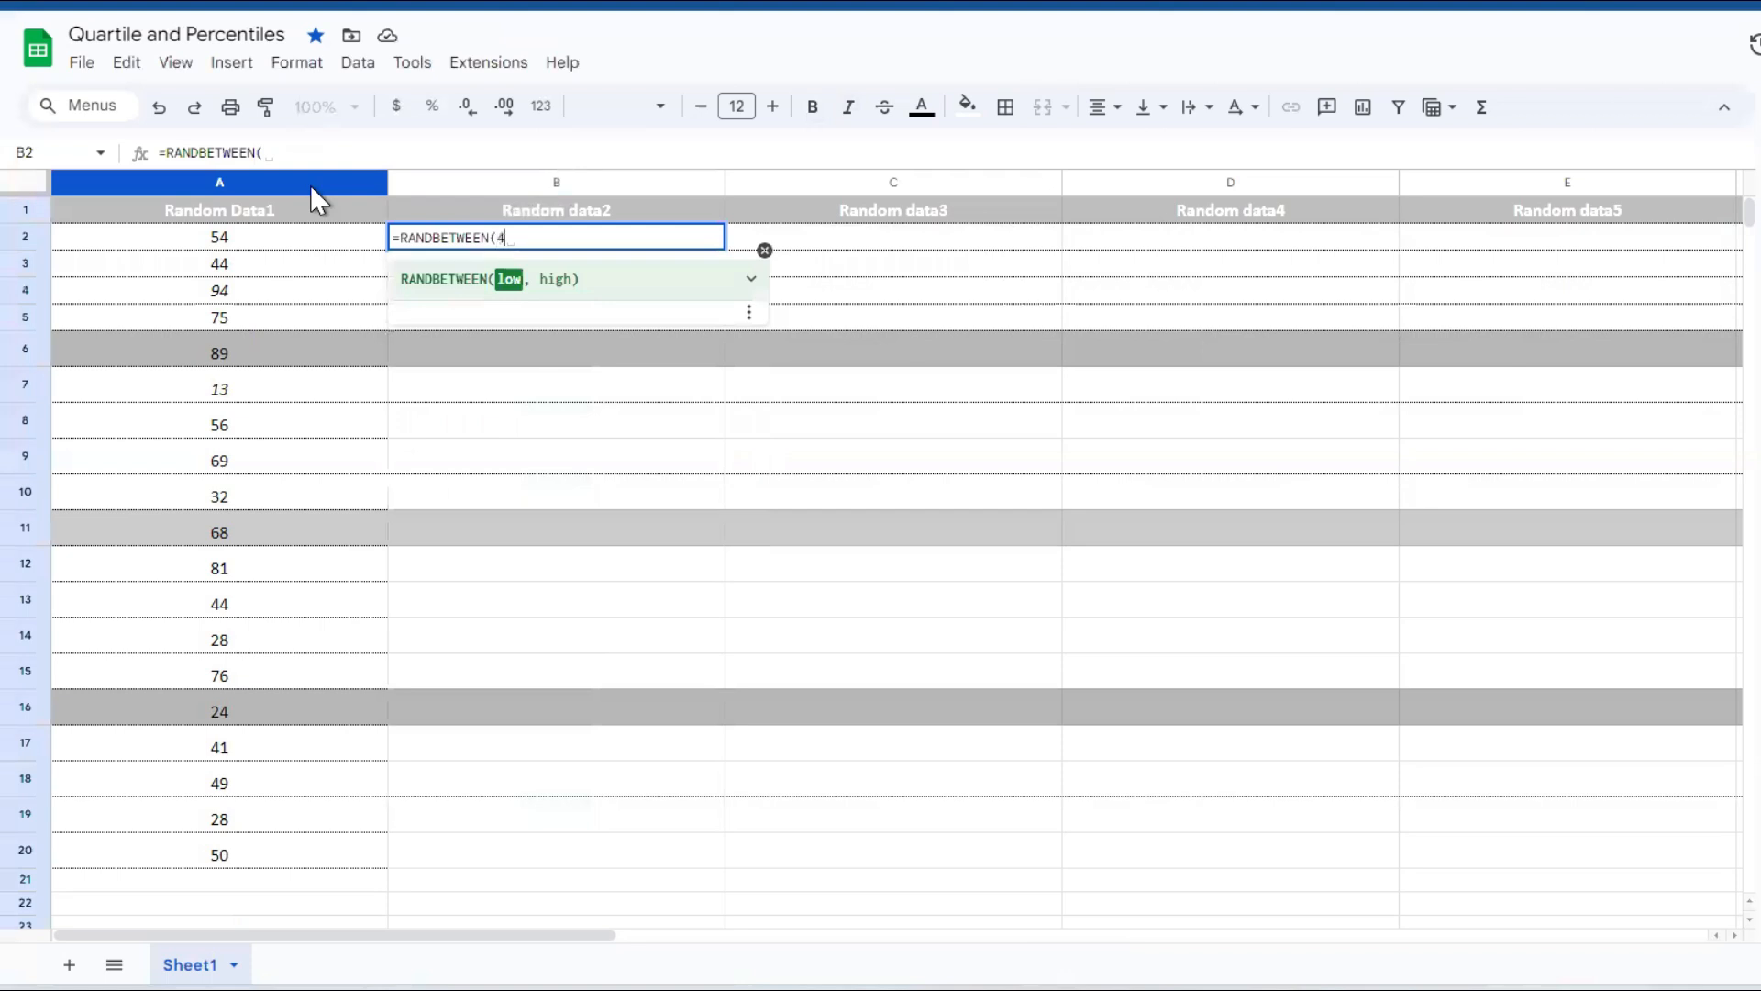
type("0,99)")
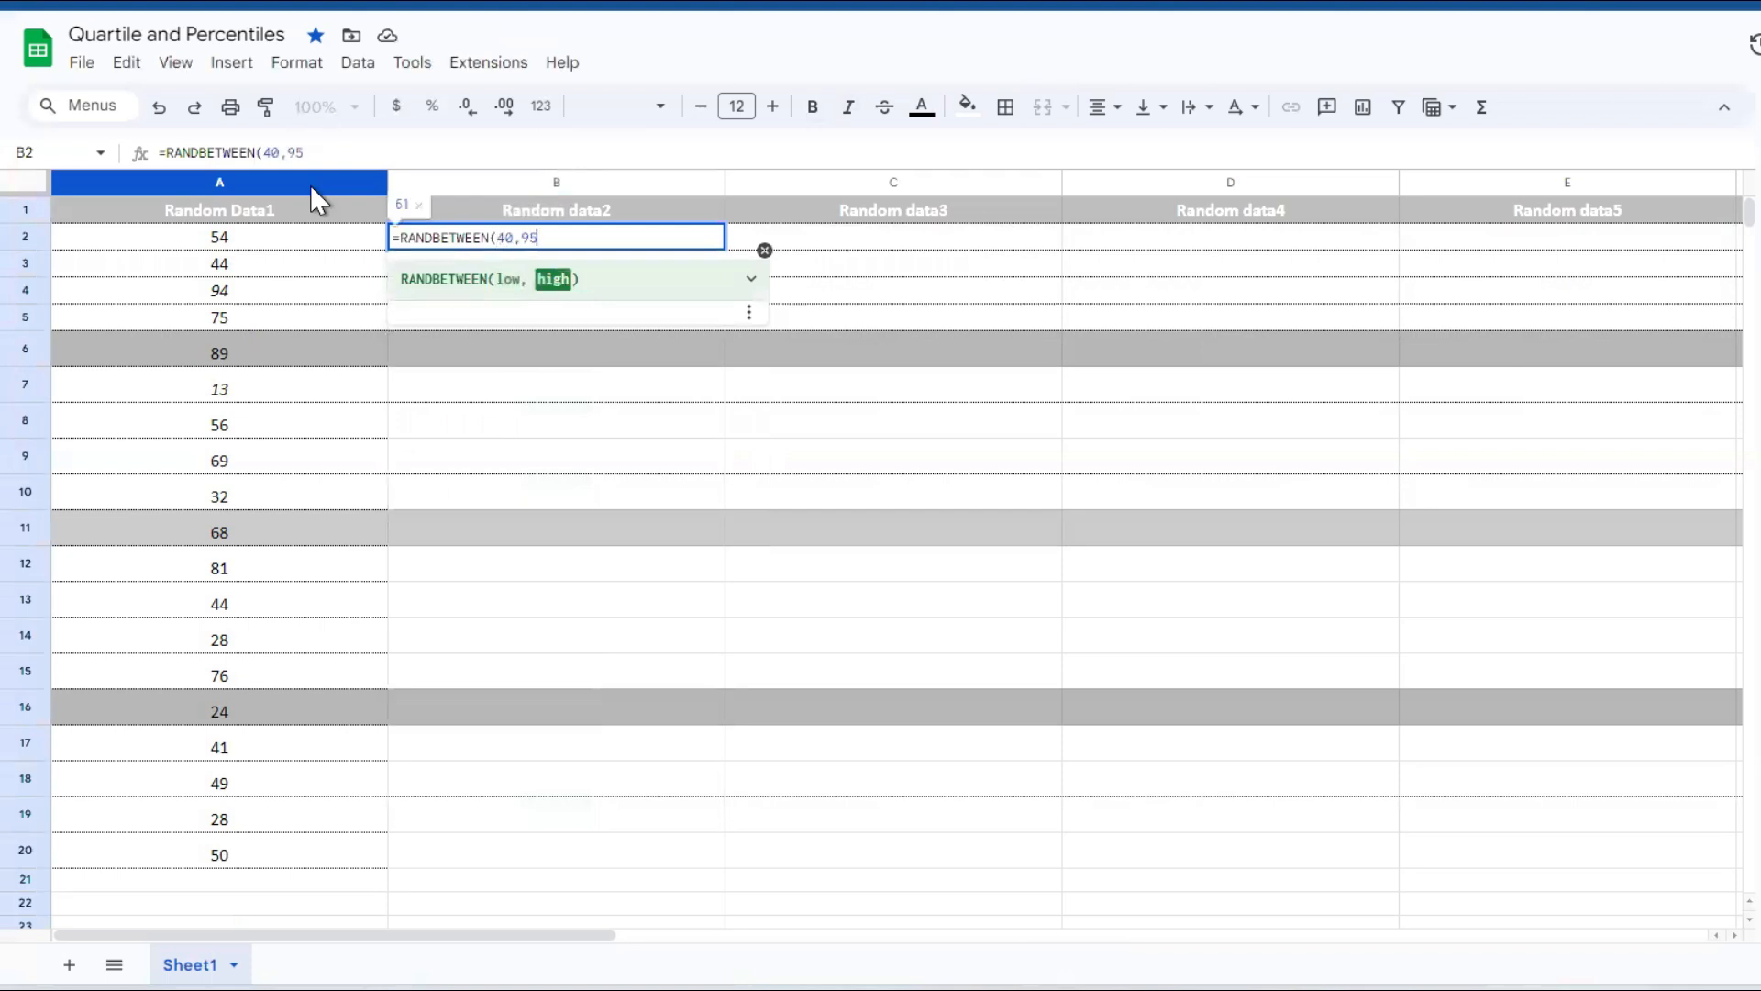
key("Return")
left_click(617, 234)
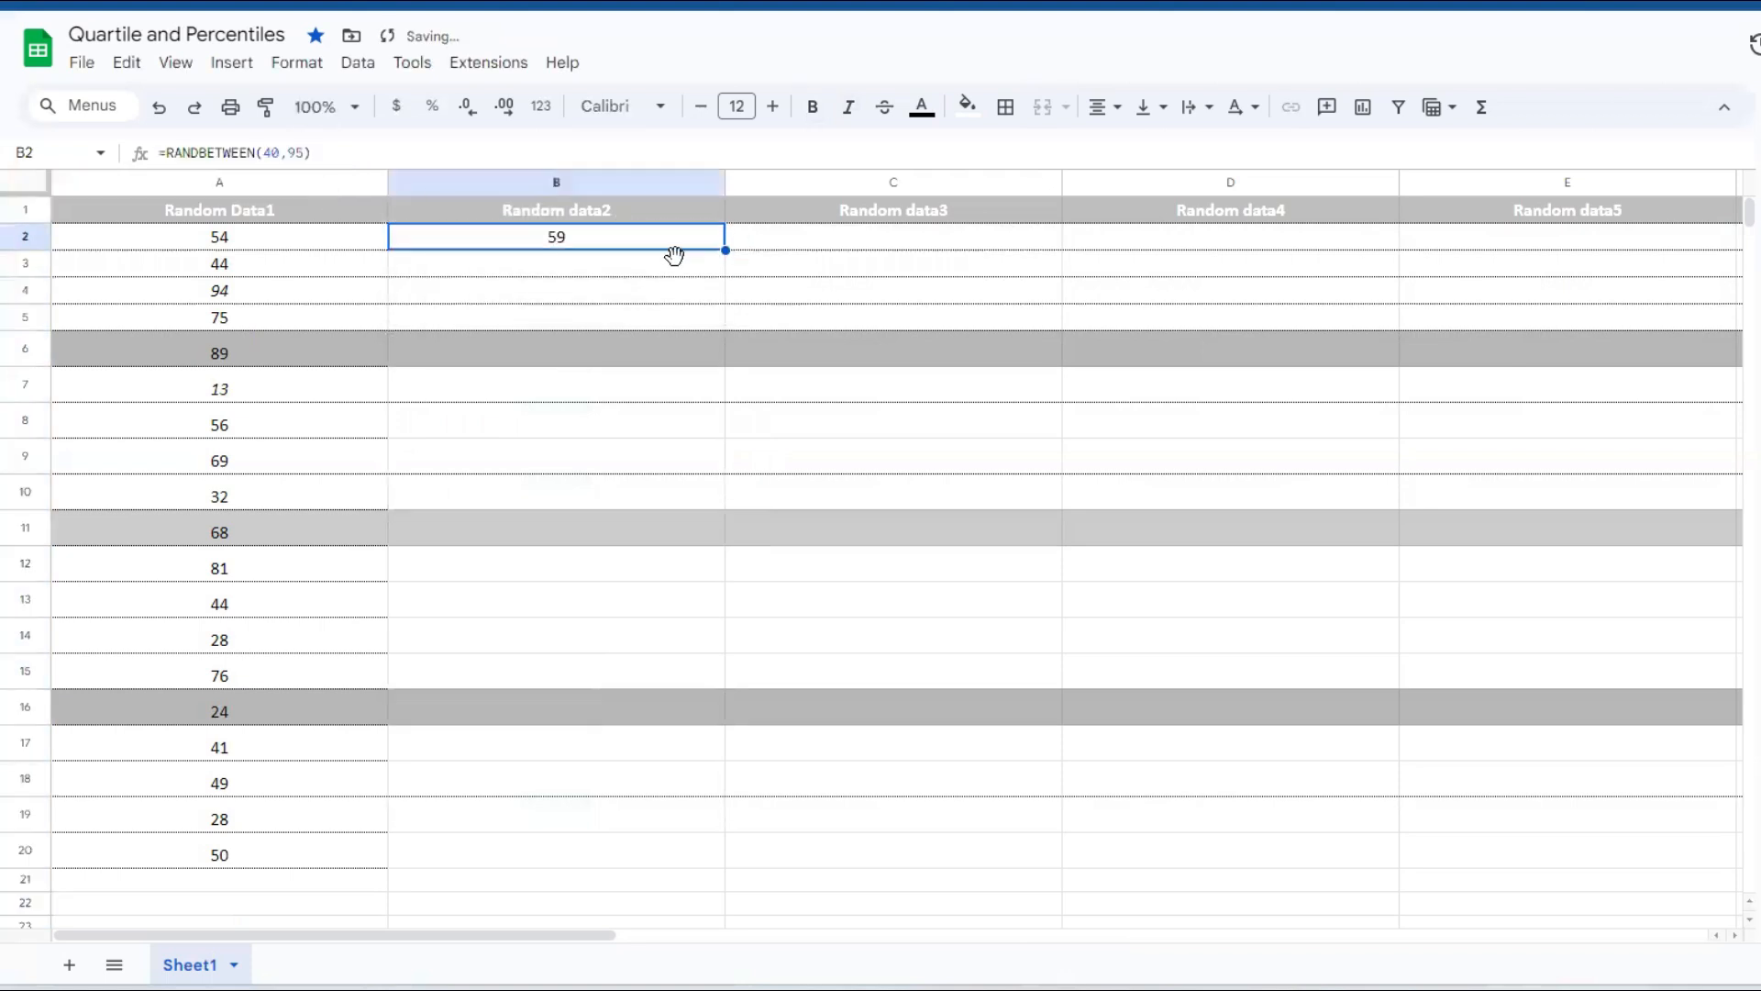
double_click(723, 249)
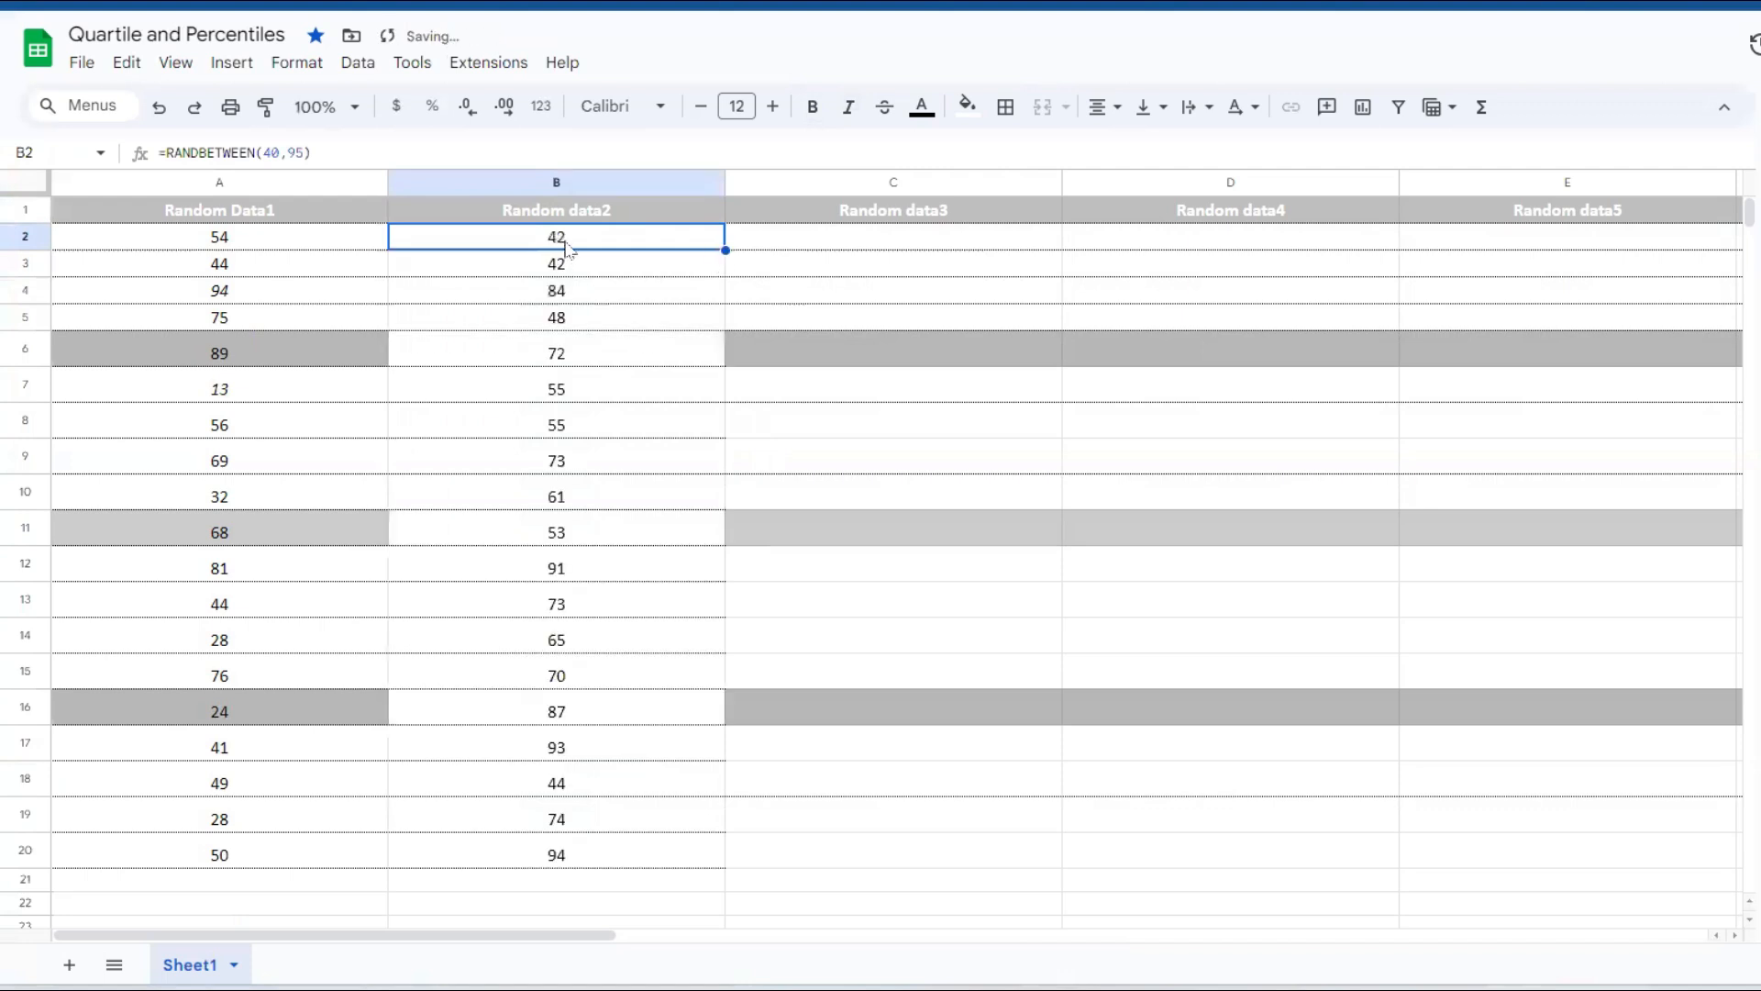
- Convert the random number formulas in B2:B20 to fixed numbers by copying and pasting values only in place
left_click_drag(567, 246, 573, 855)
key("ctrl+c")
key("ctrl+v")
left_click(758, 888)
left_click(810, 757)
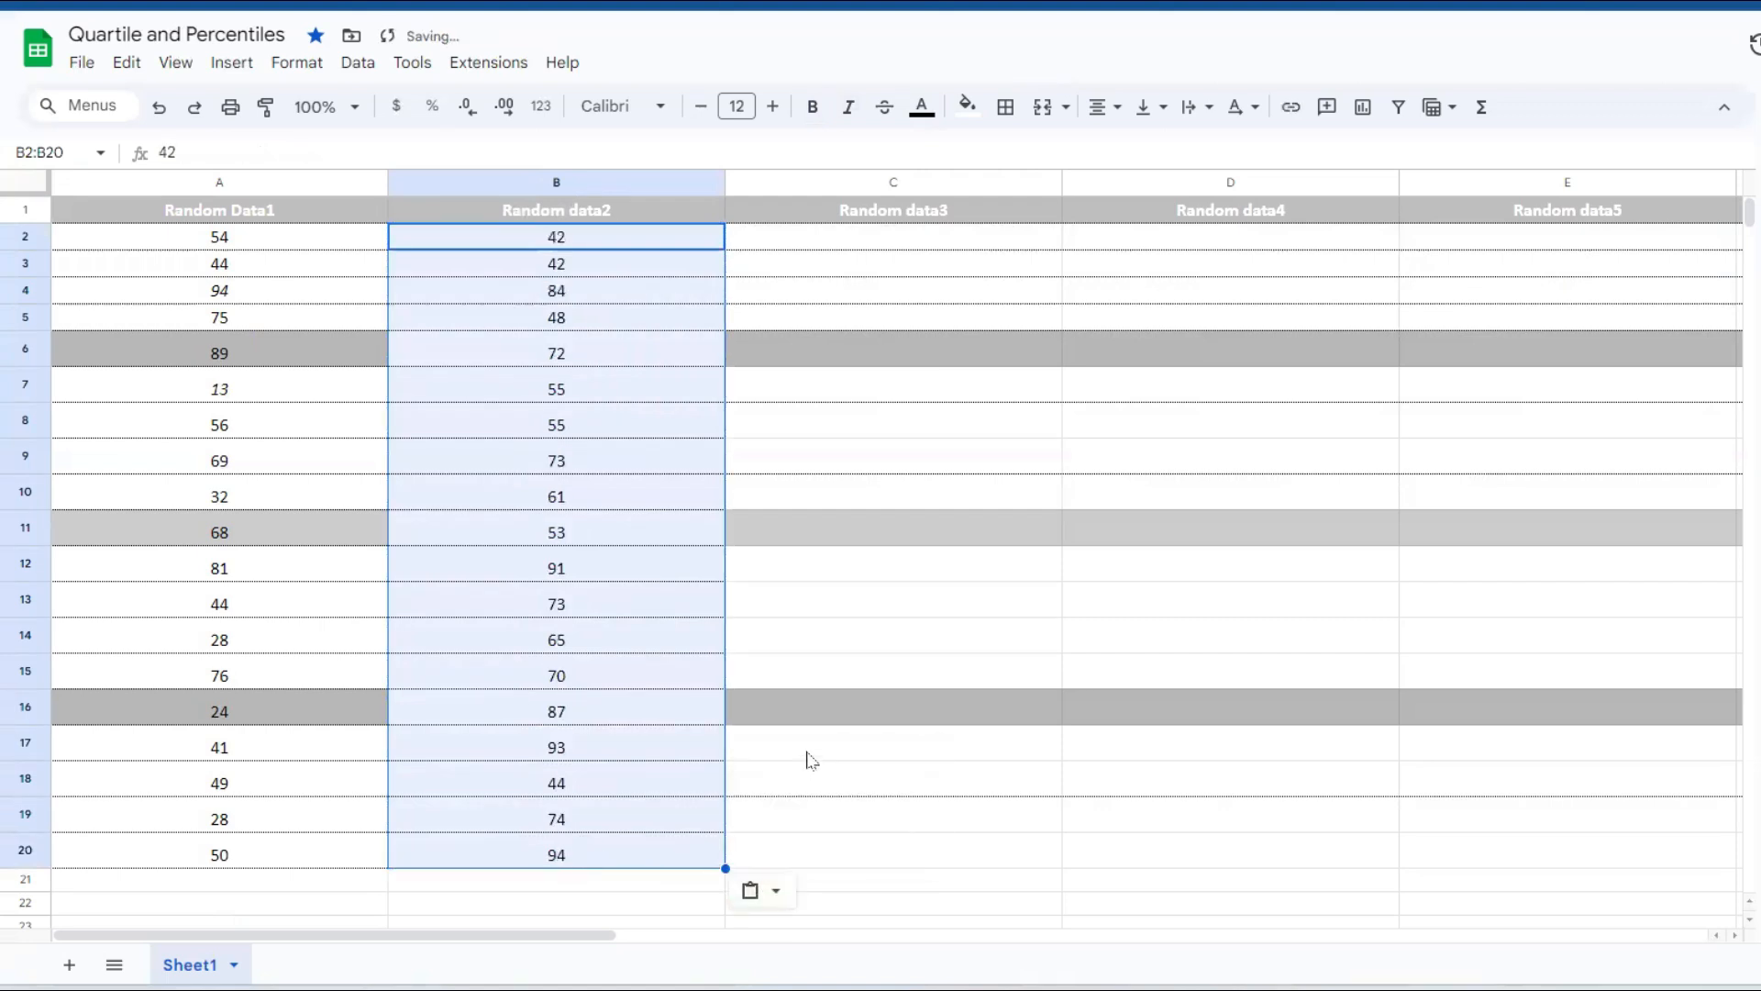
- Copy the values in B2:B20 into the Random data3 column, starting at C2
left_click_drag(676, 242, 672, 858)
key("ctrl+c")
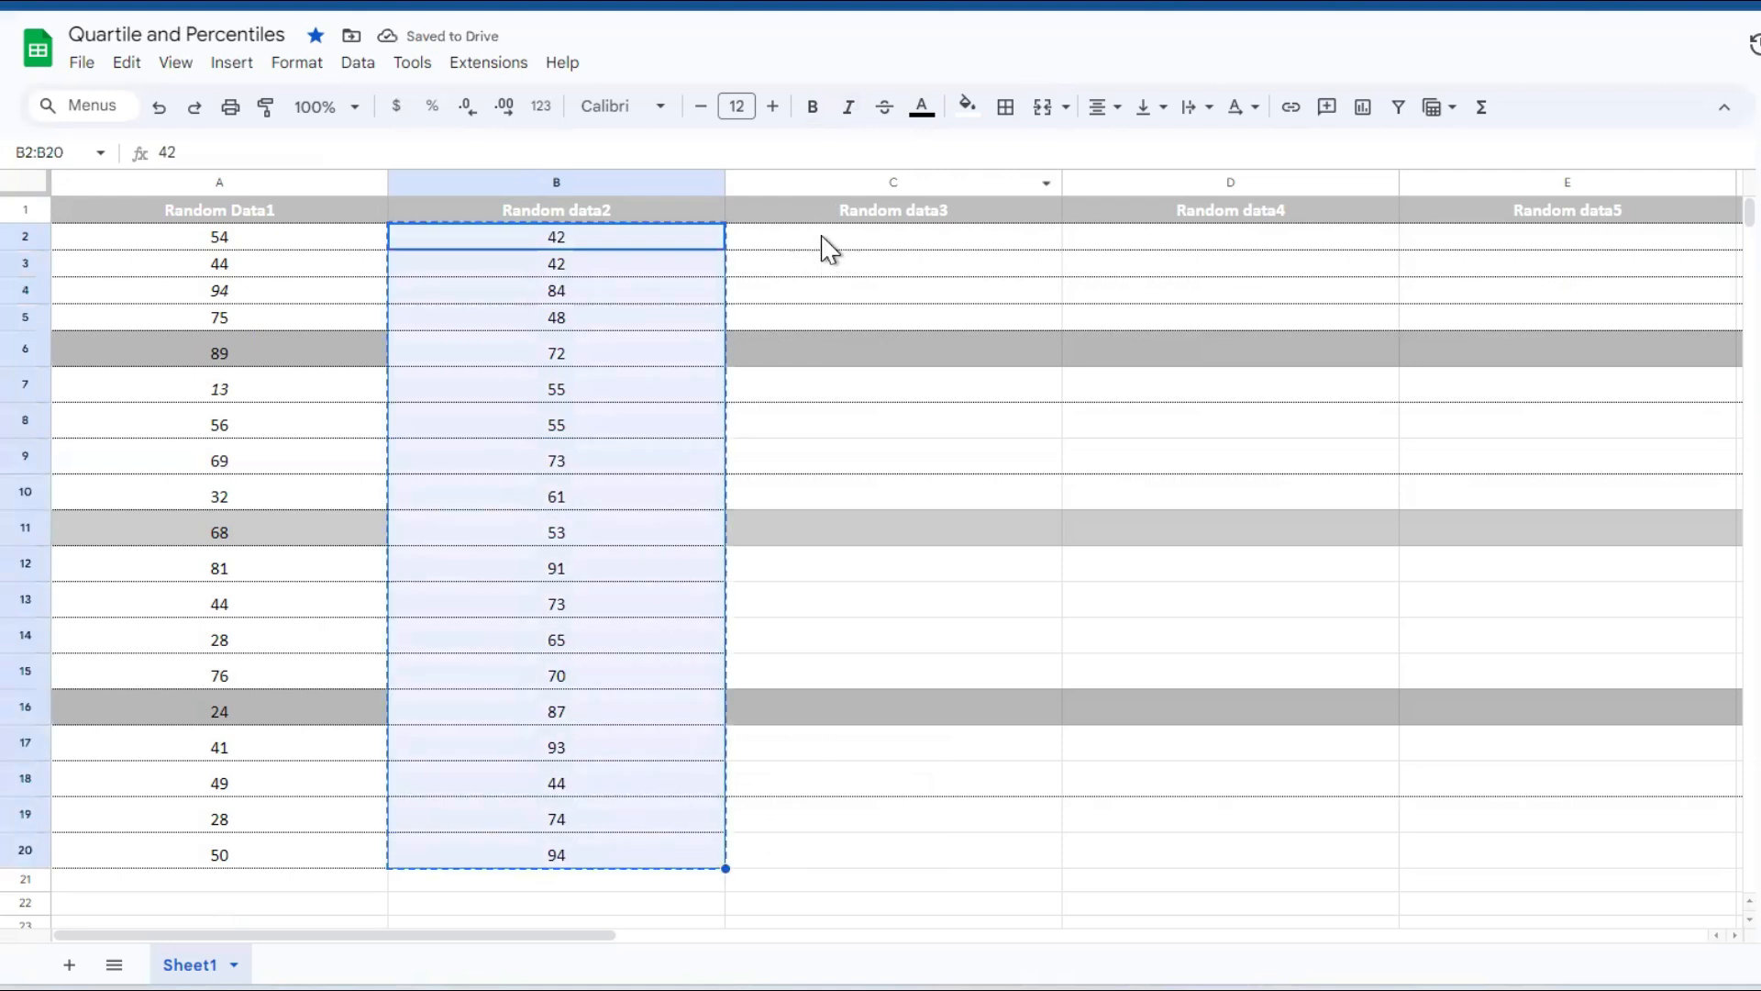
left_click(823, 240)
key("ctrl+v")
- Vary the Random data3 column by changing C6 to 77 and C13 to 88
left_click(901, 392)
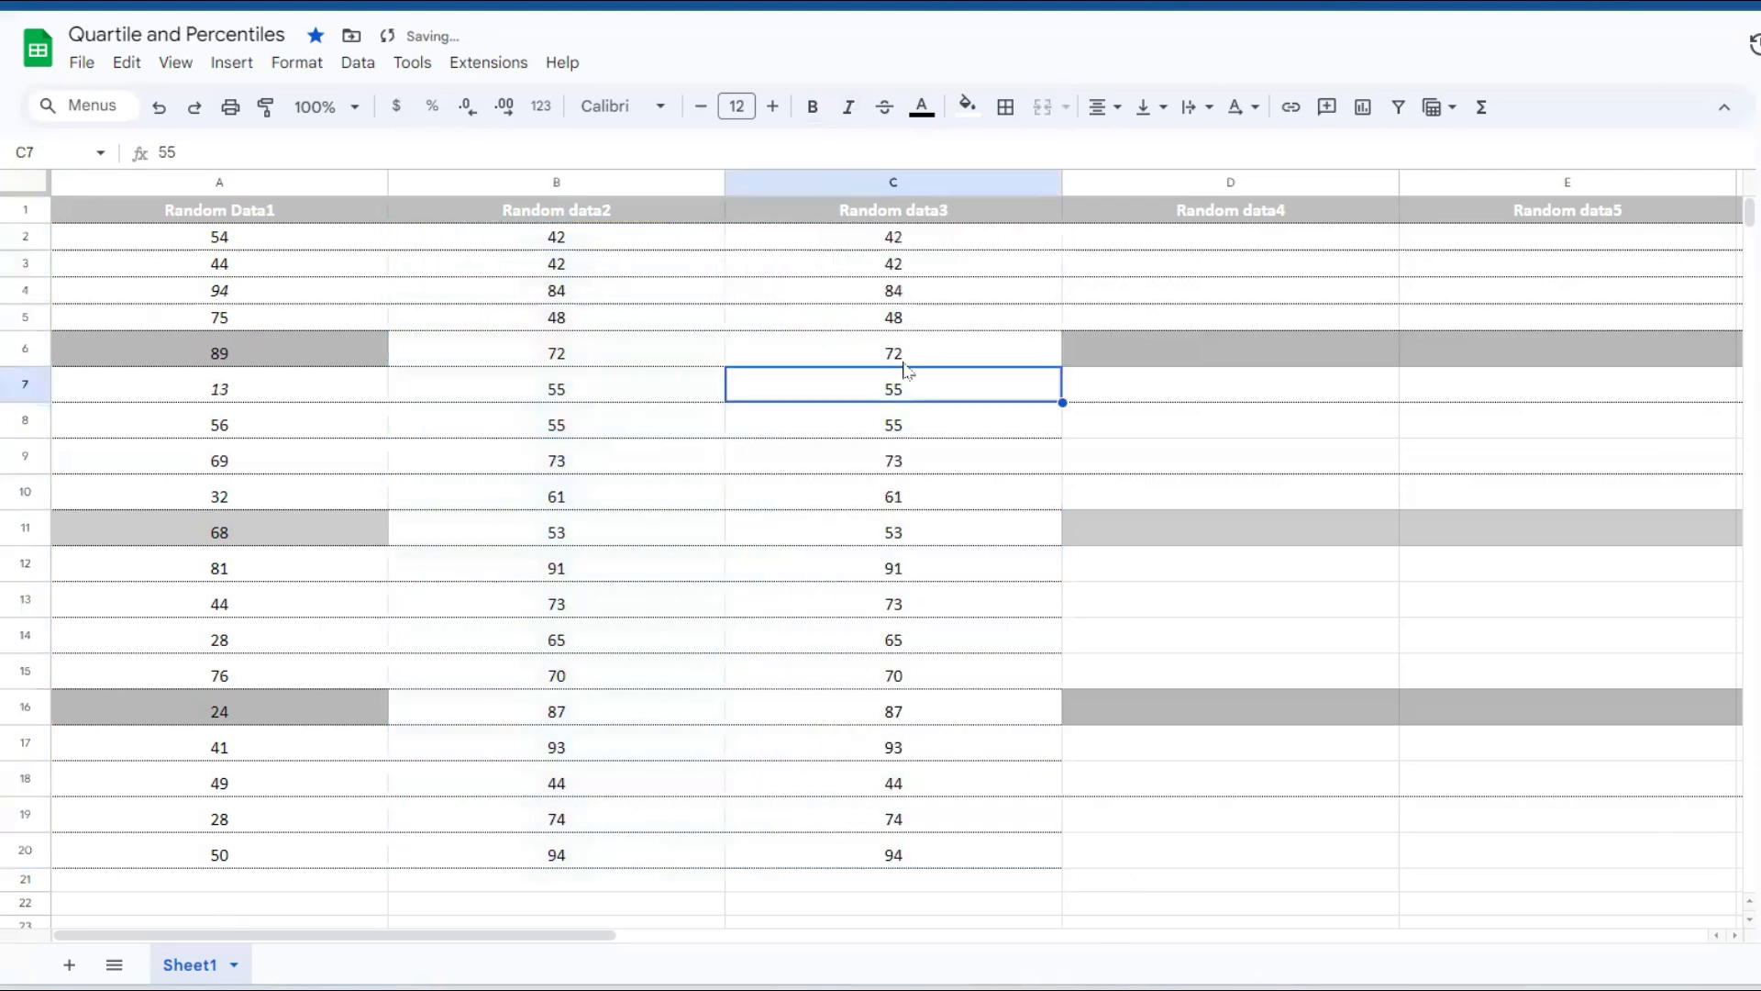
left_click(909, 361)
type("77")
key("Return")
left_click(899, 605)
type("88")
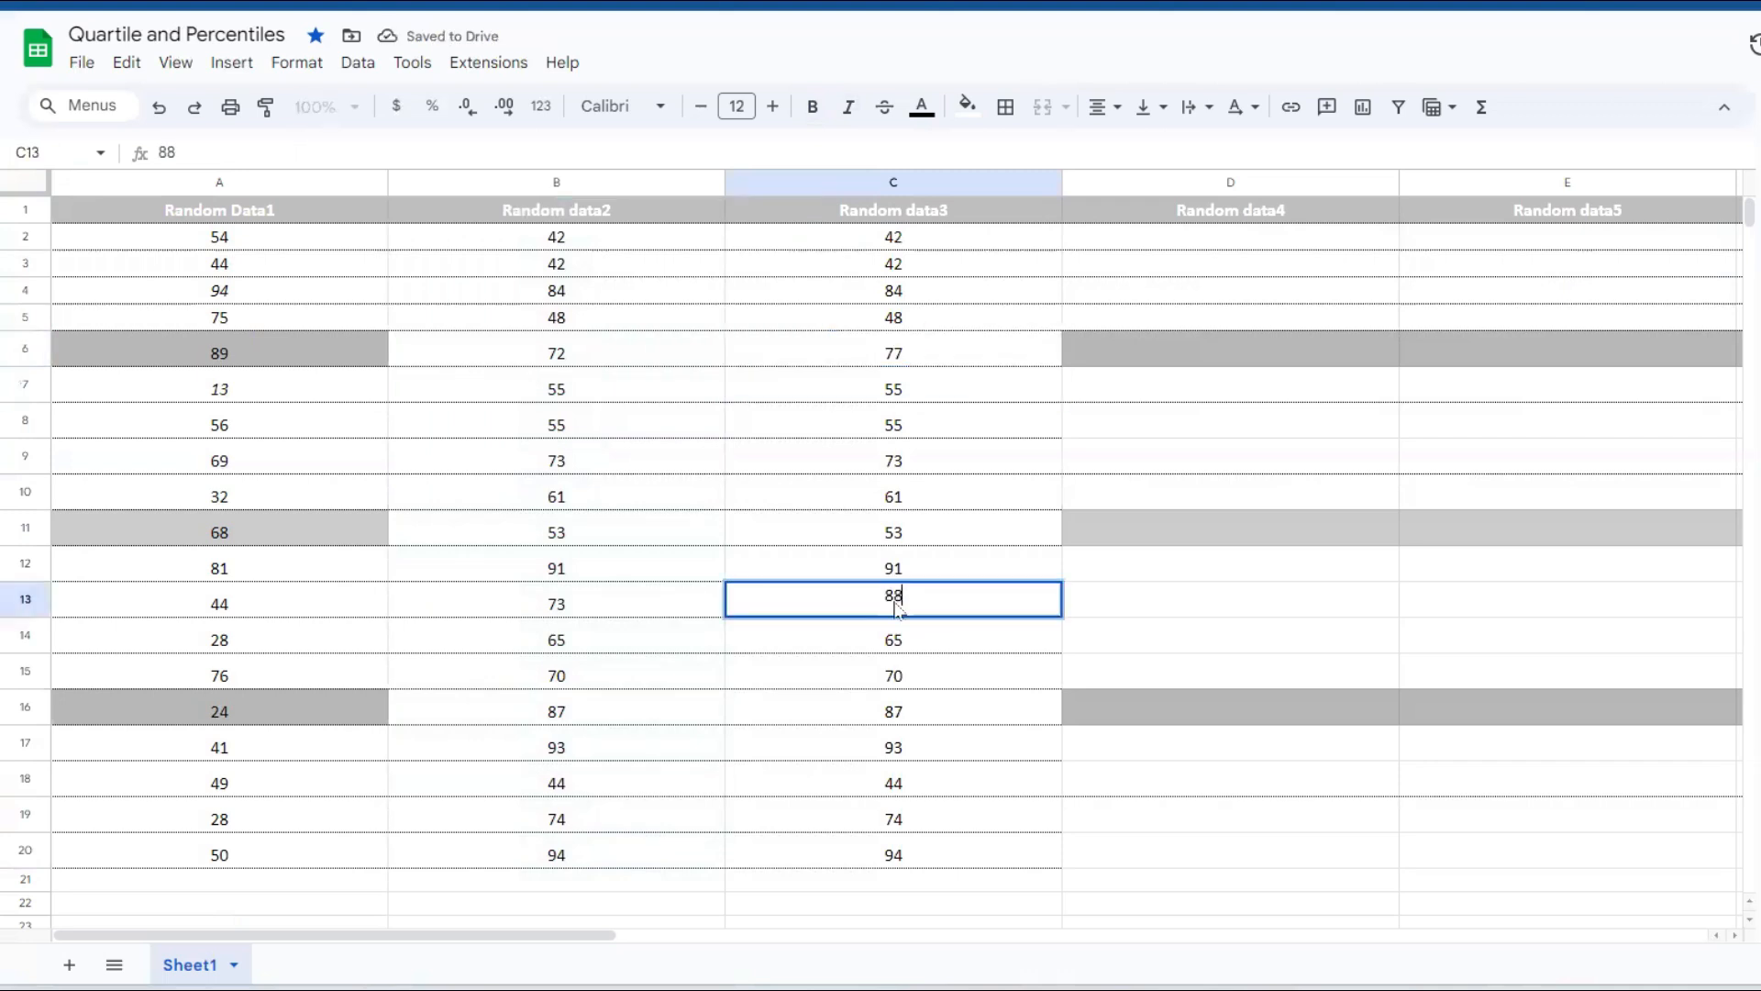
key("Return")
- Copy the values in C2:C20 into the Random data4 column, starting at D2
left_click_drag(912, 240, 917, 461)
left_click_drag(939, 661, 967, 841)
key("ctrl+c")
left_click(1169, 240)
key("ctrl+v")
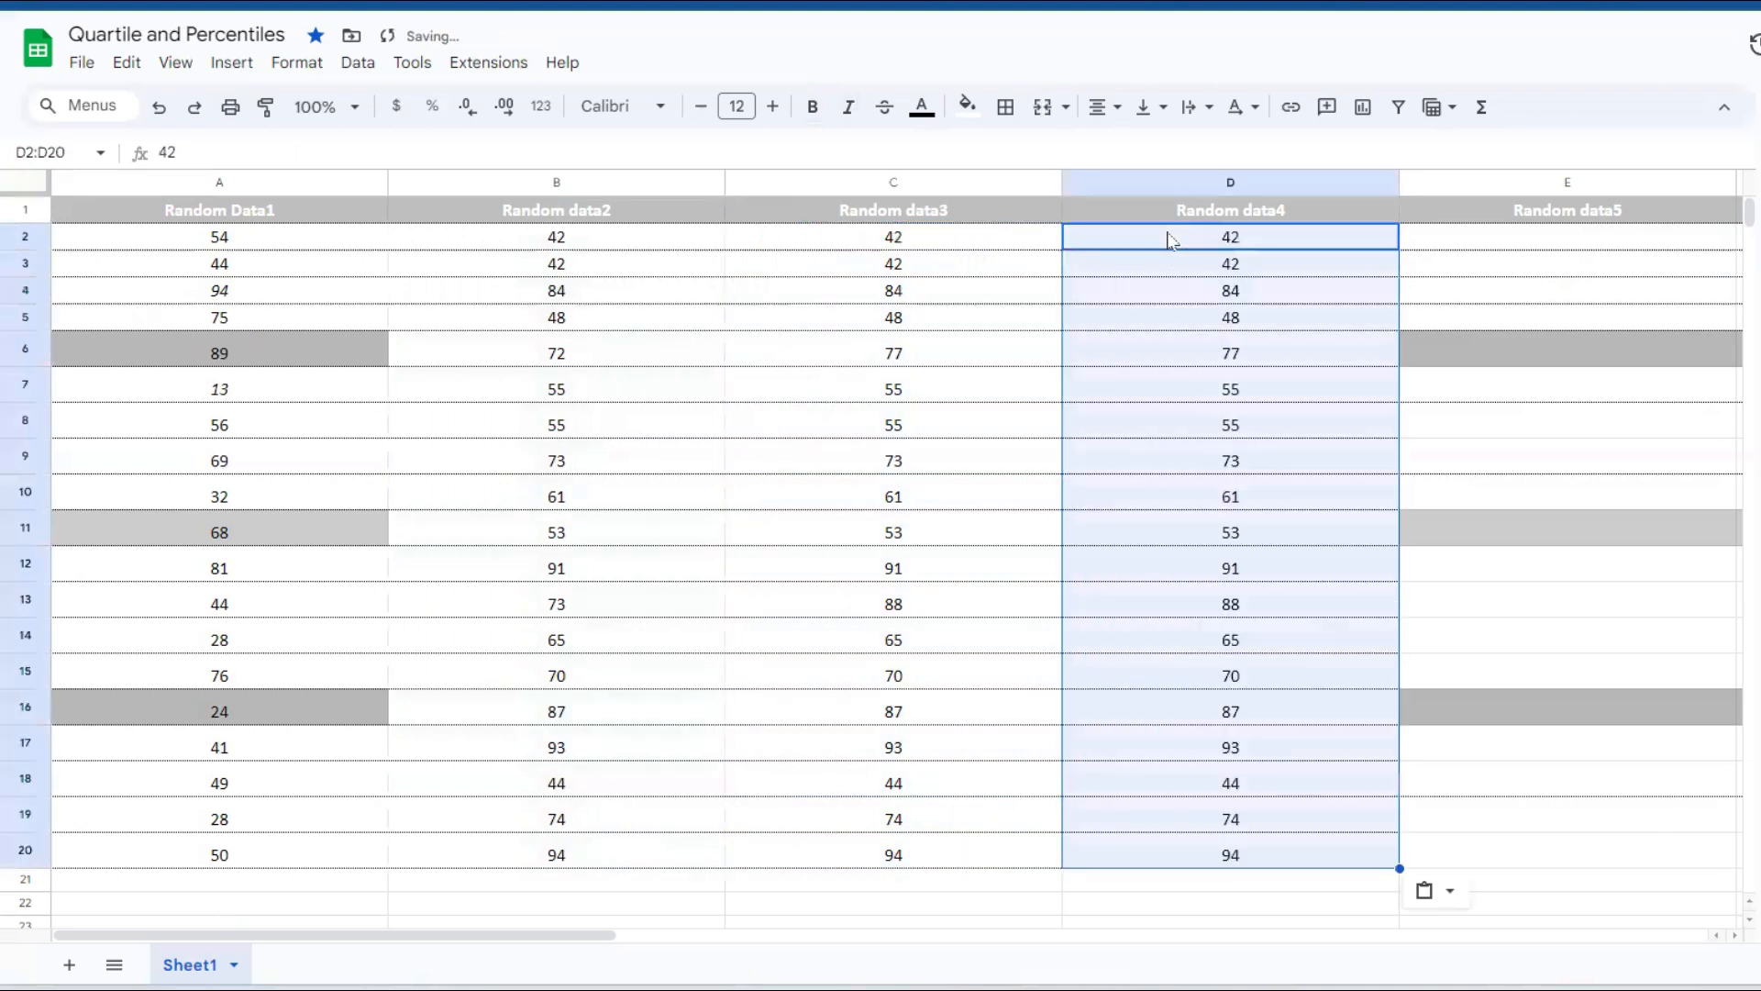
- Vary the Random data4 column by changing D10 to 66 and D2 to 52
left_click(1266, 504)
type("66")
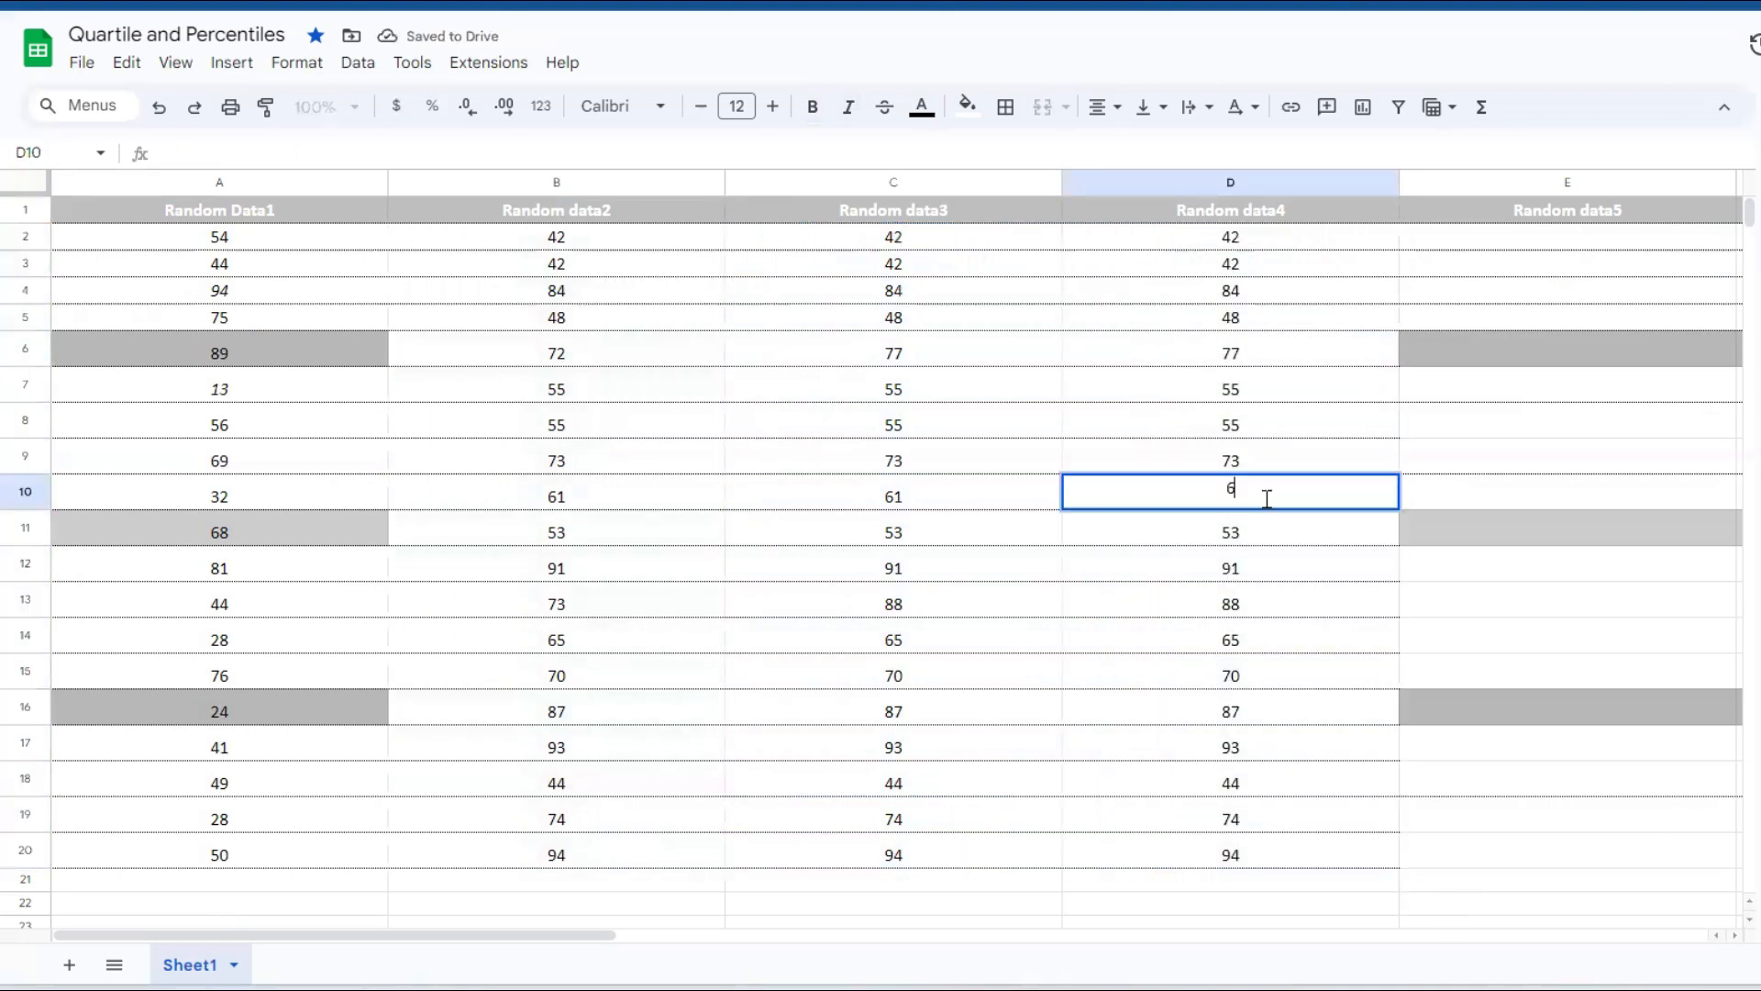
key("Return")
left_click(1191, 240)
type("52")
key("Return")
- Copy the values in D2:D20 into the Random data5 column, starting at E2
left_click(1190, 240)
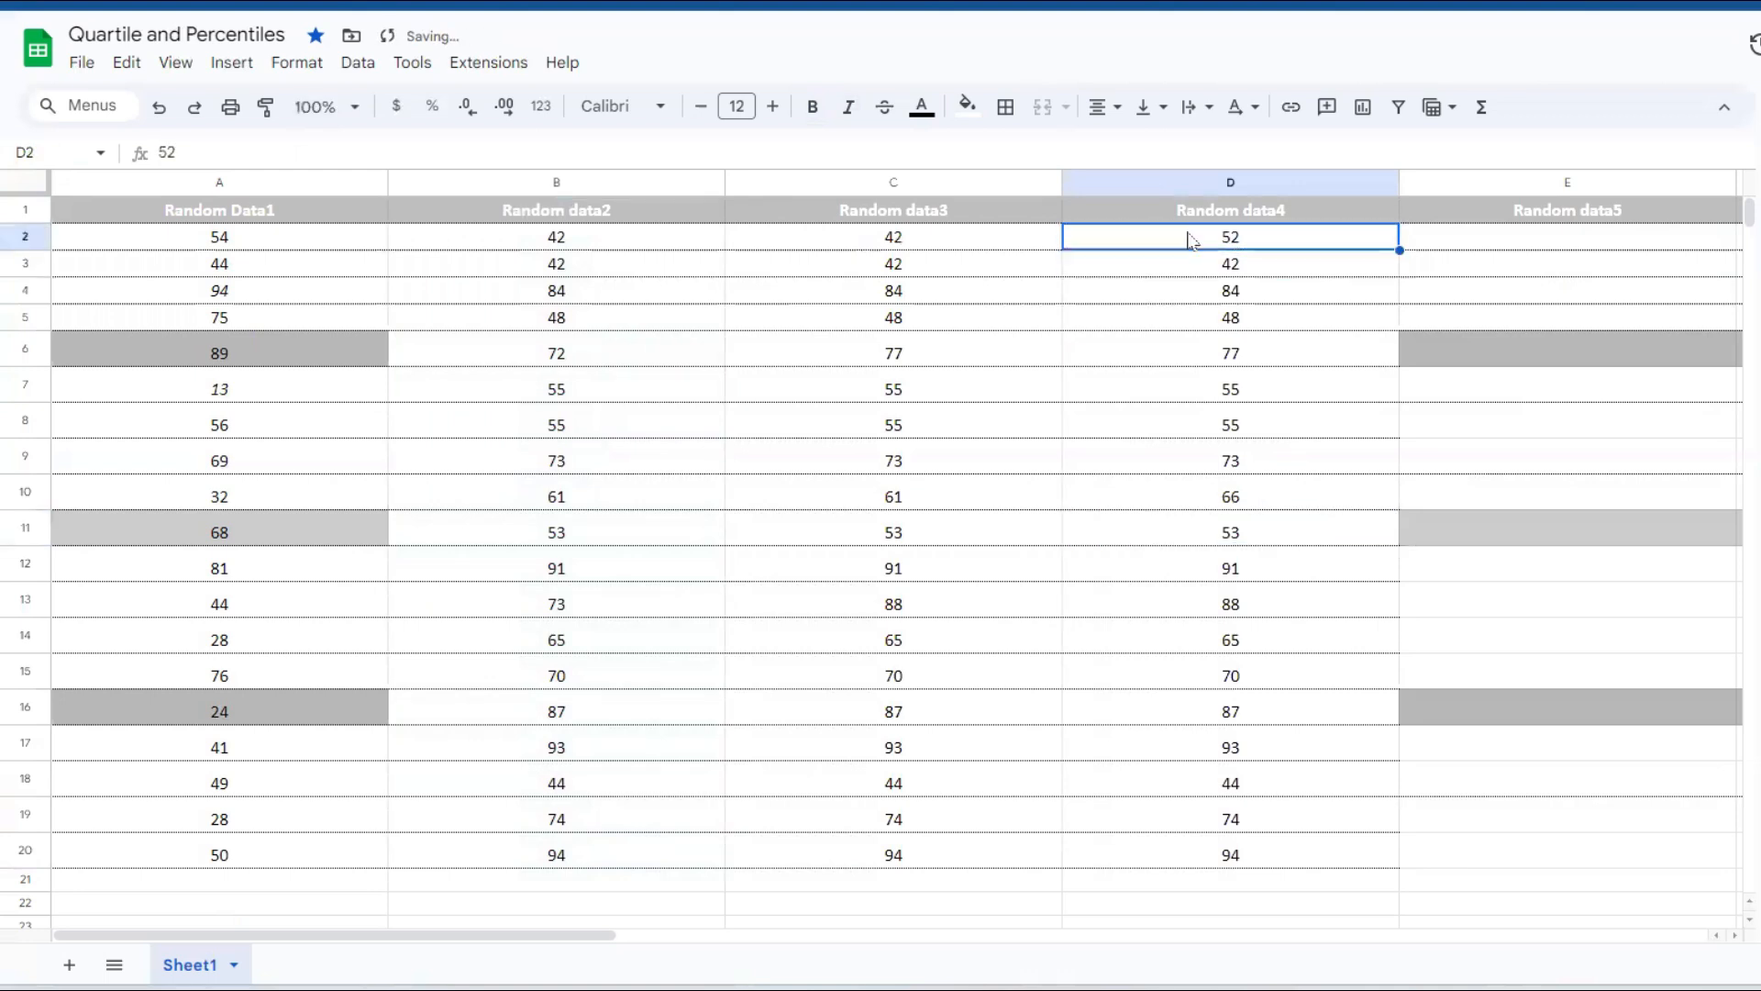
left_click_drag(1191, 240, 1207, 853)
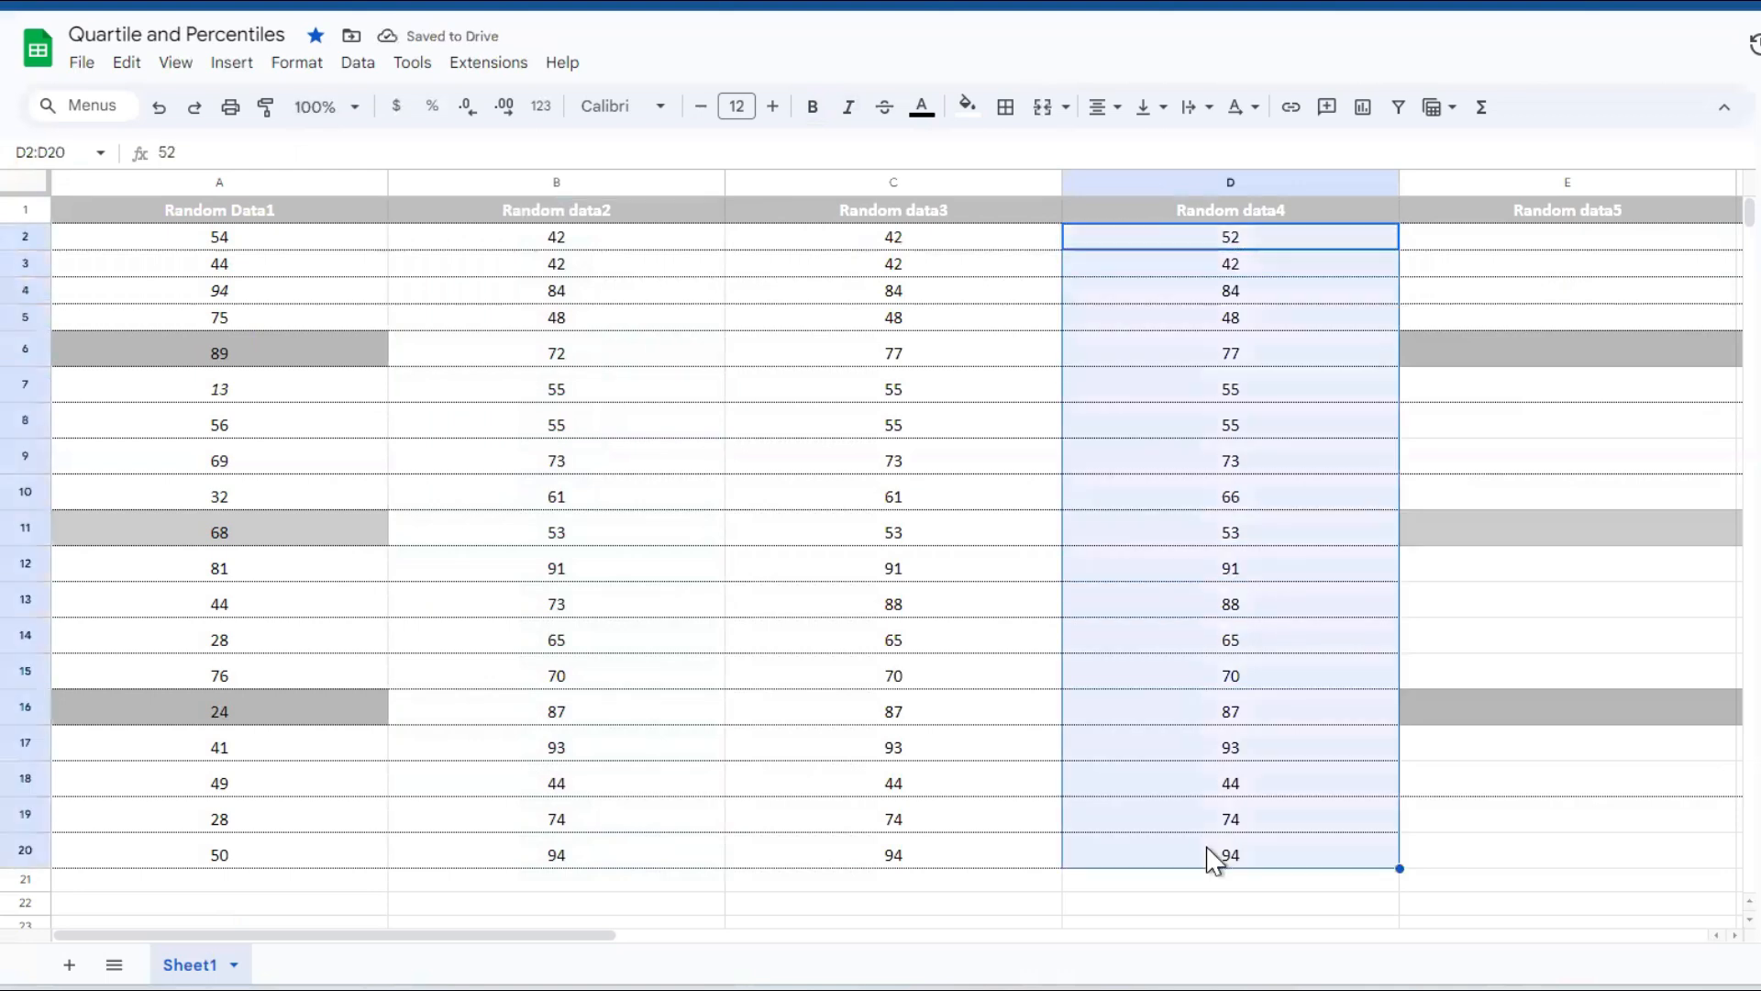
key("ctrl+c")
left_click(1486, 237)
key("ctrl+v")
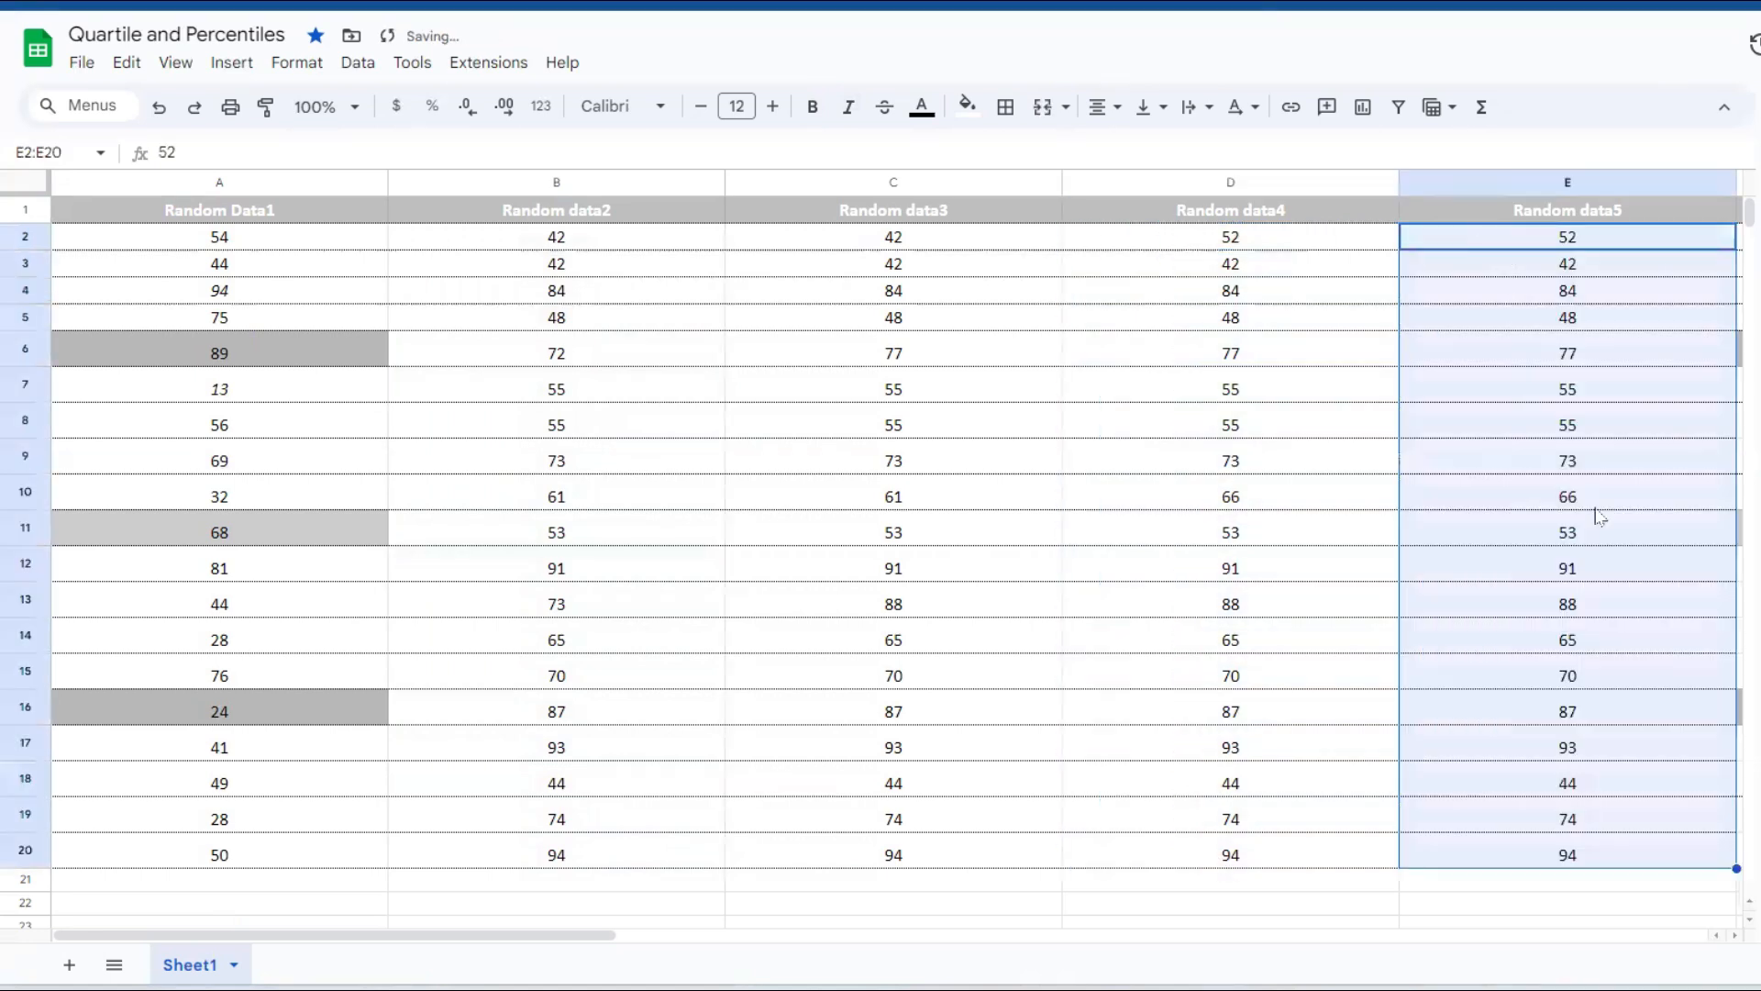
- Vary the Random data5 column by changing E13 to 90 and E2 to 99
left_click(1576, 607)
type("90")
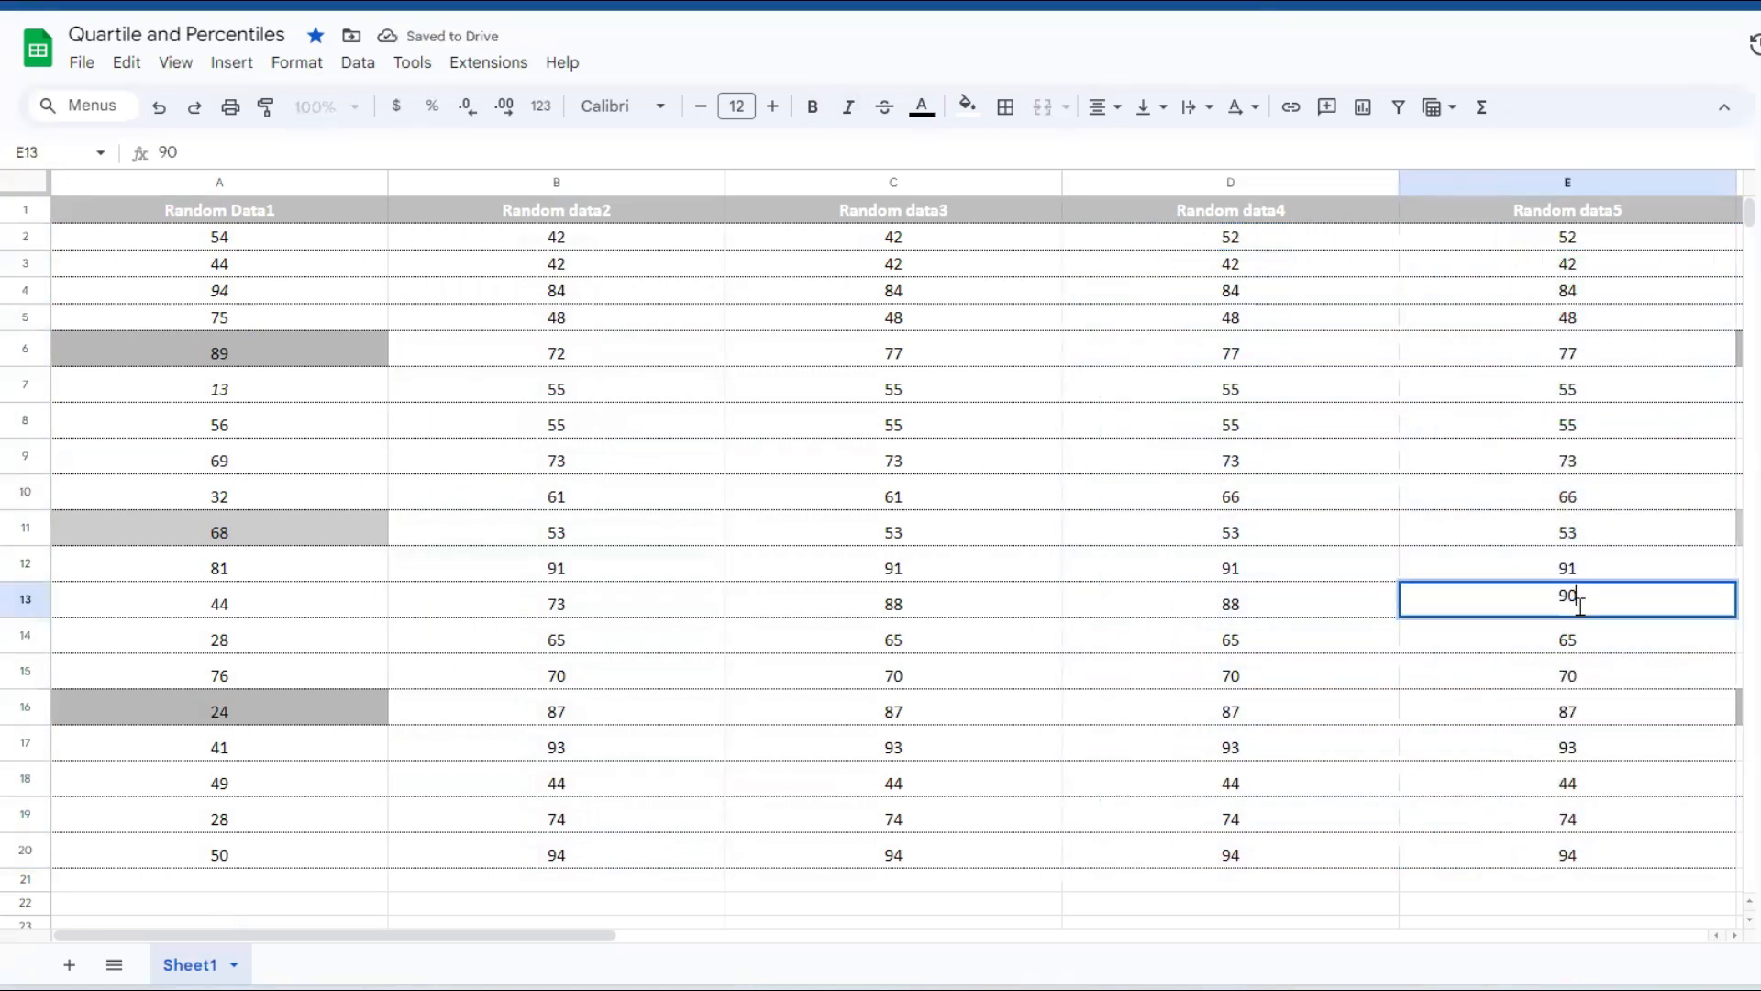
left_click(1616, 240)
type("99")
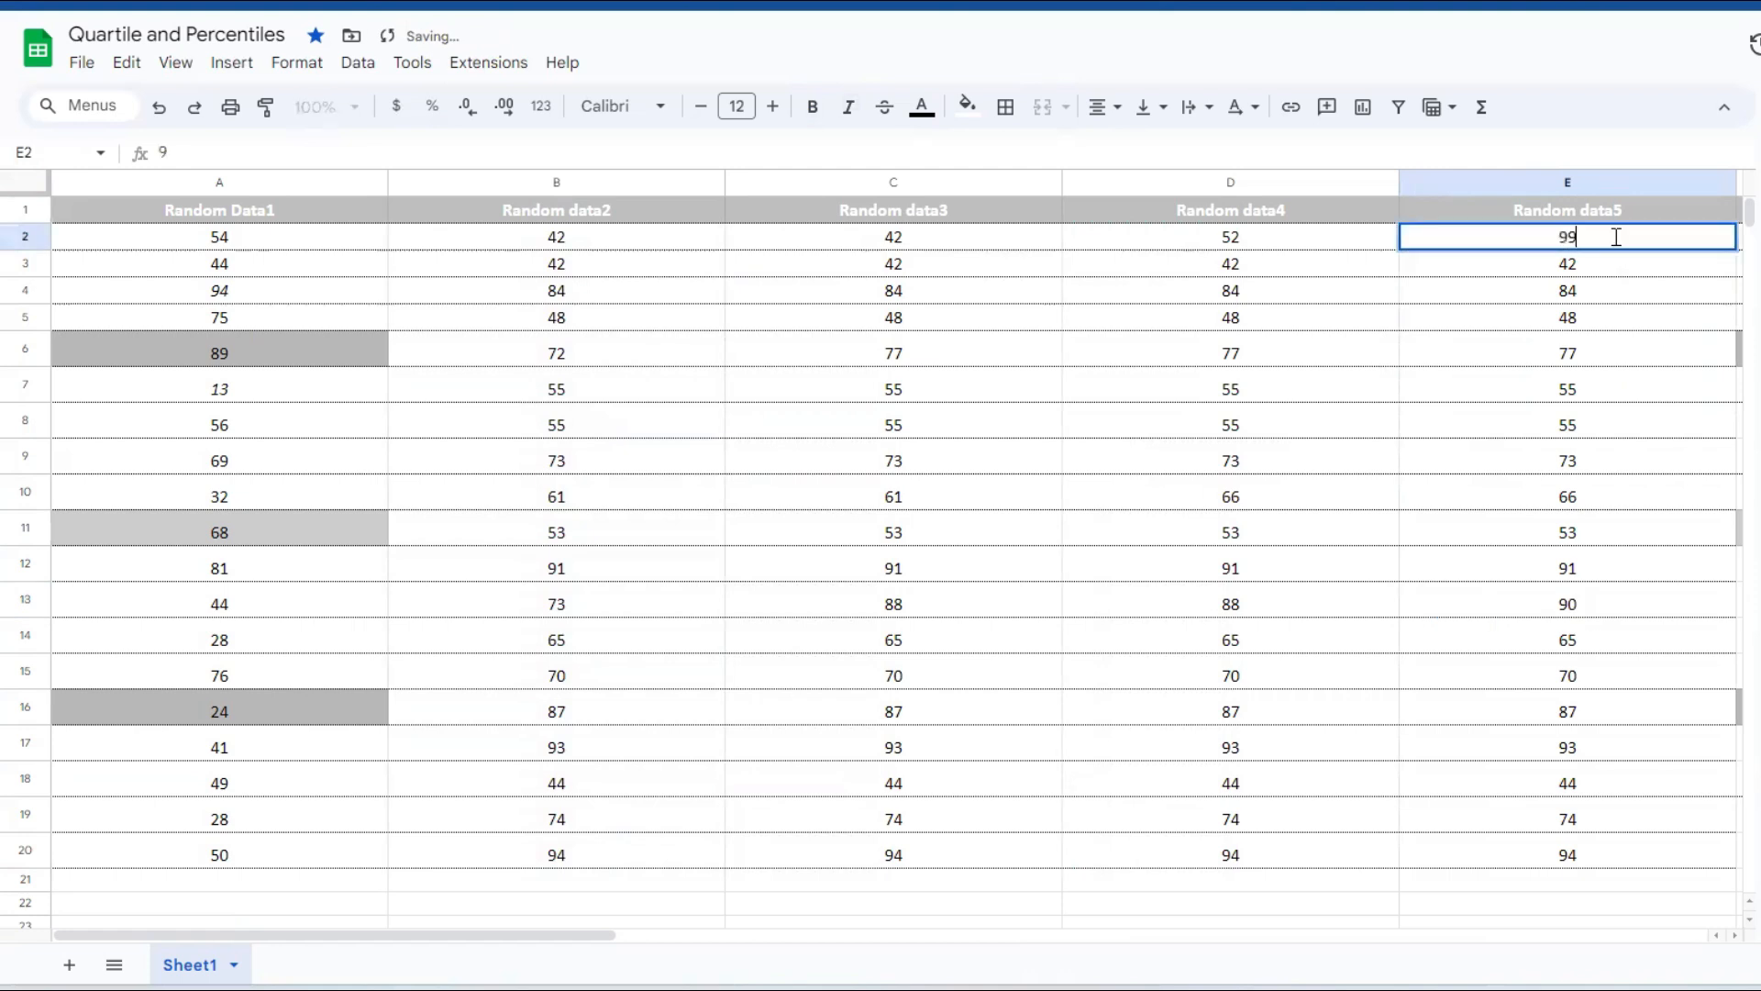
key("Return")
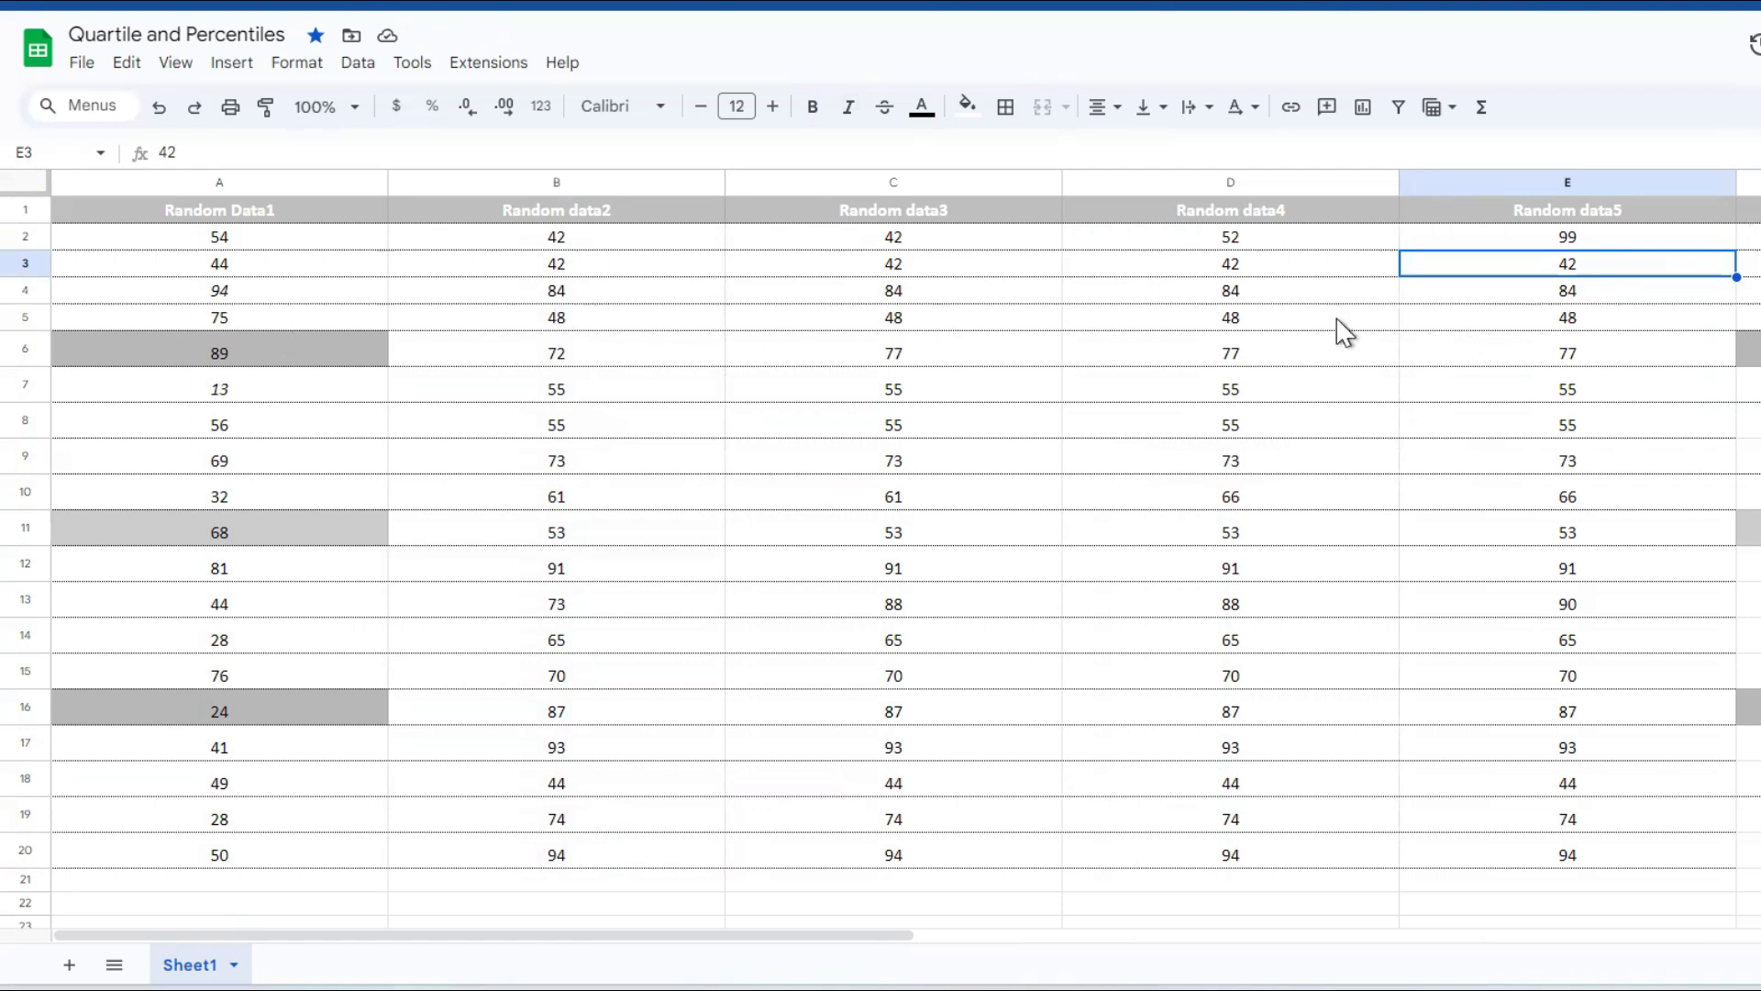
- Delete the empty column F between the Random data5 column and the Quartiles table
right_click(1750, 182)
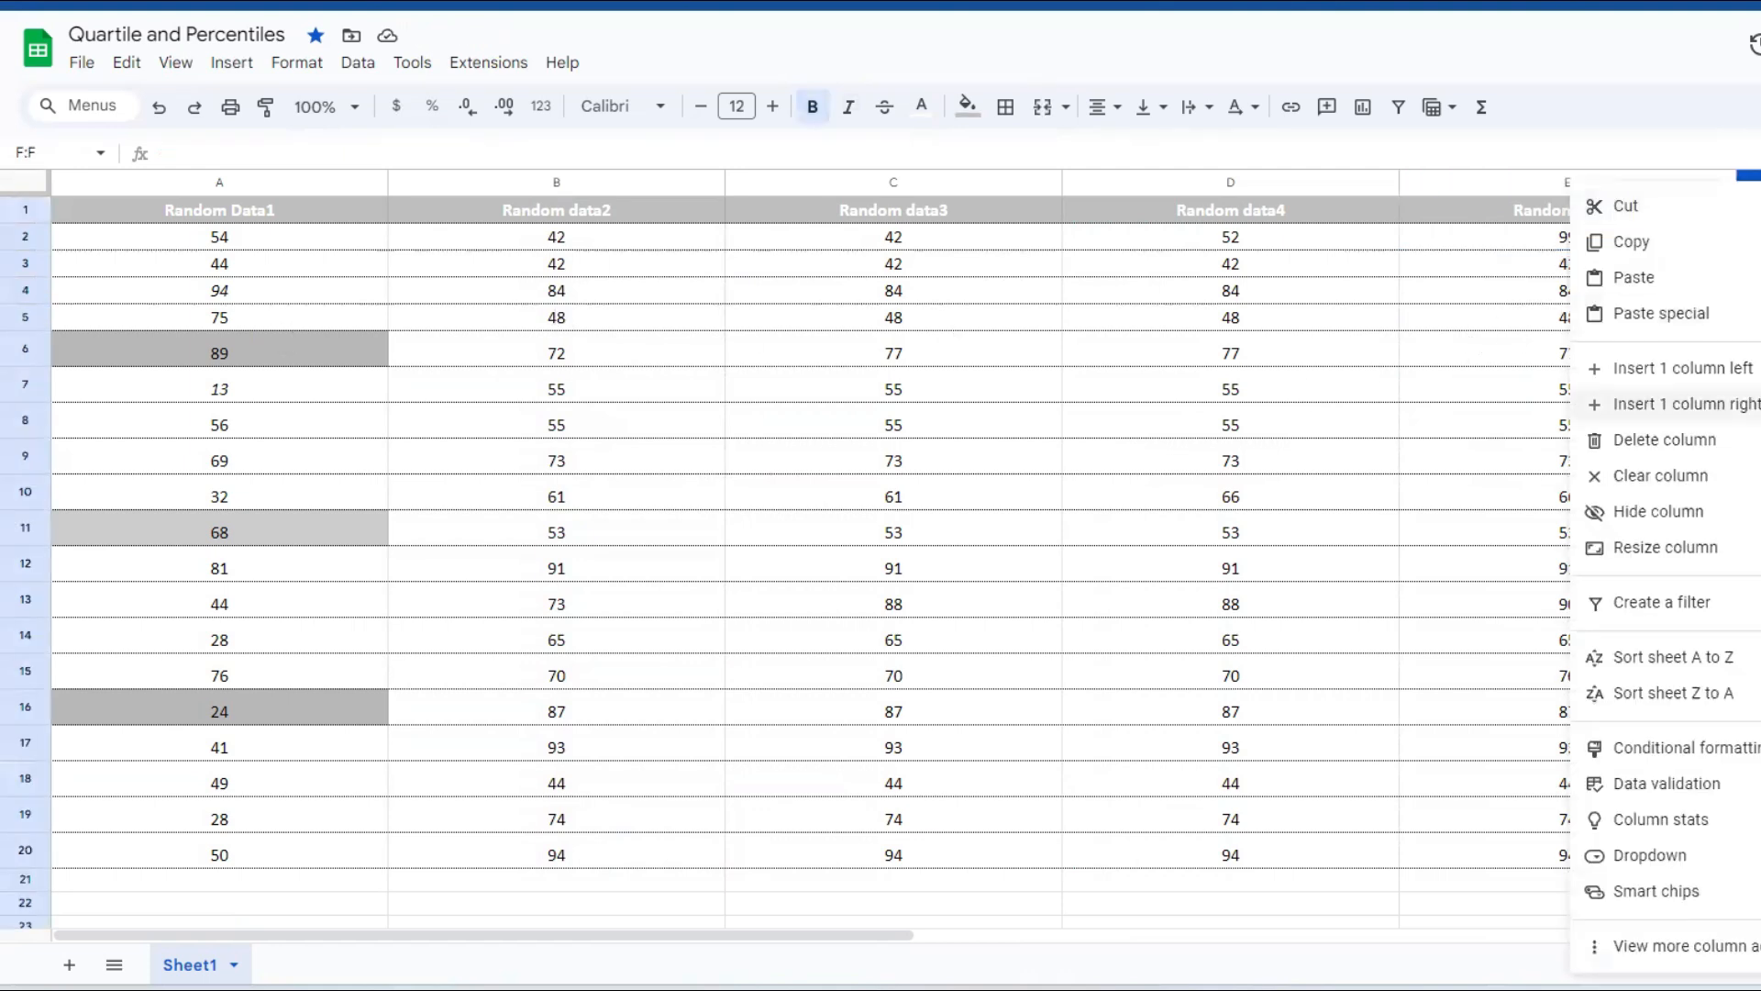
left_click(1667, 436)
left_click(1023, 462)
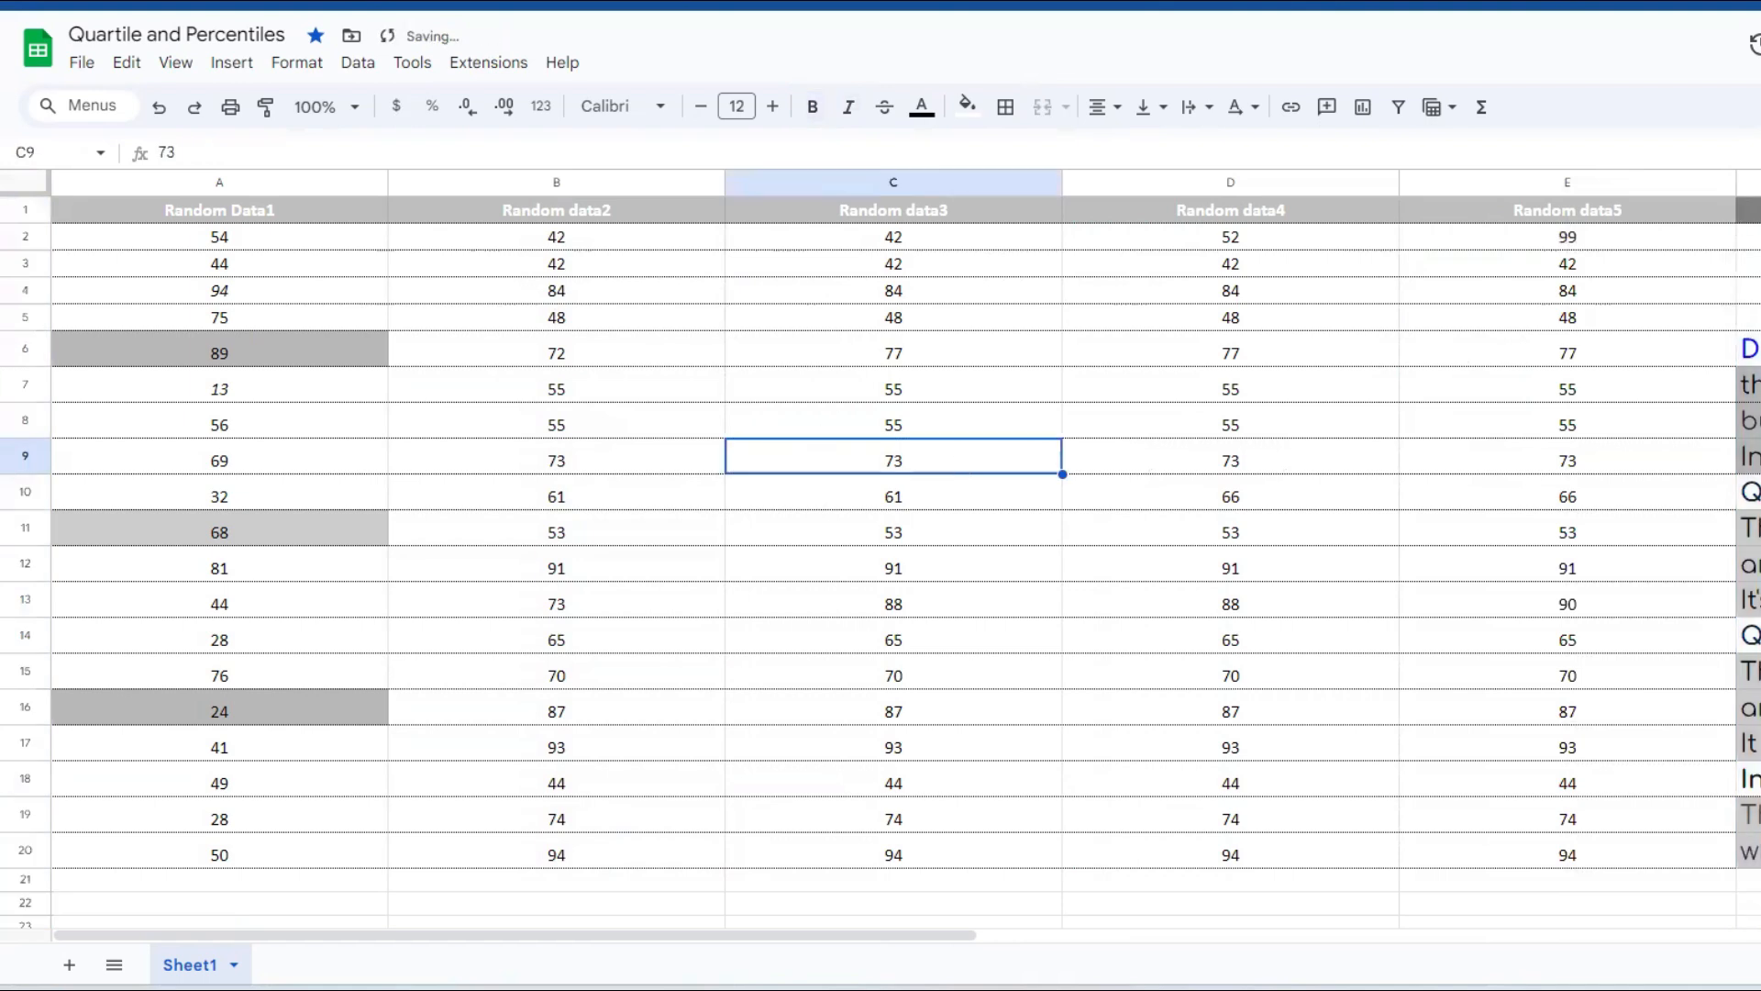
- Resize columns A through E to a width of 100 pixels
left_click_drag(325, 182, 1486, 184)
right_click(1486, 184)
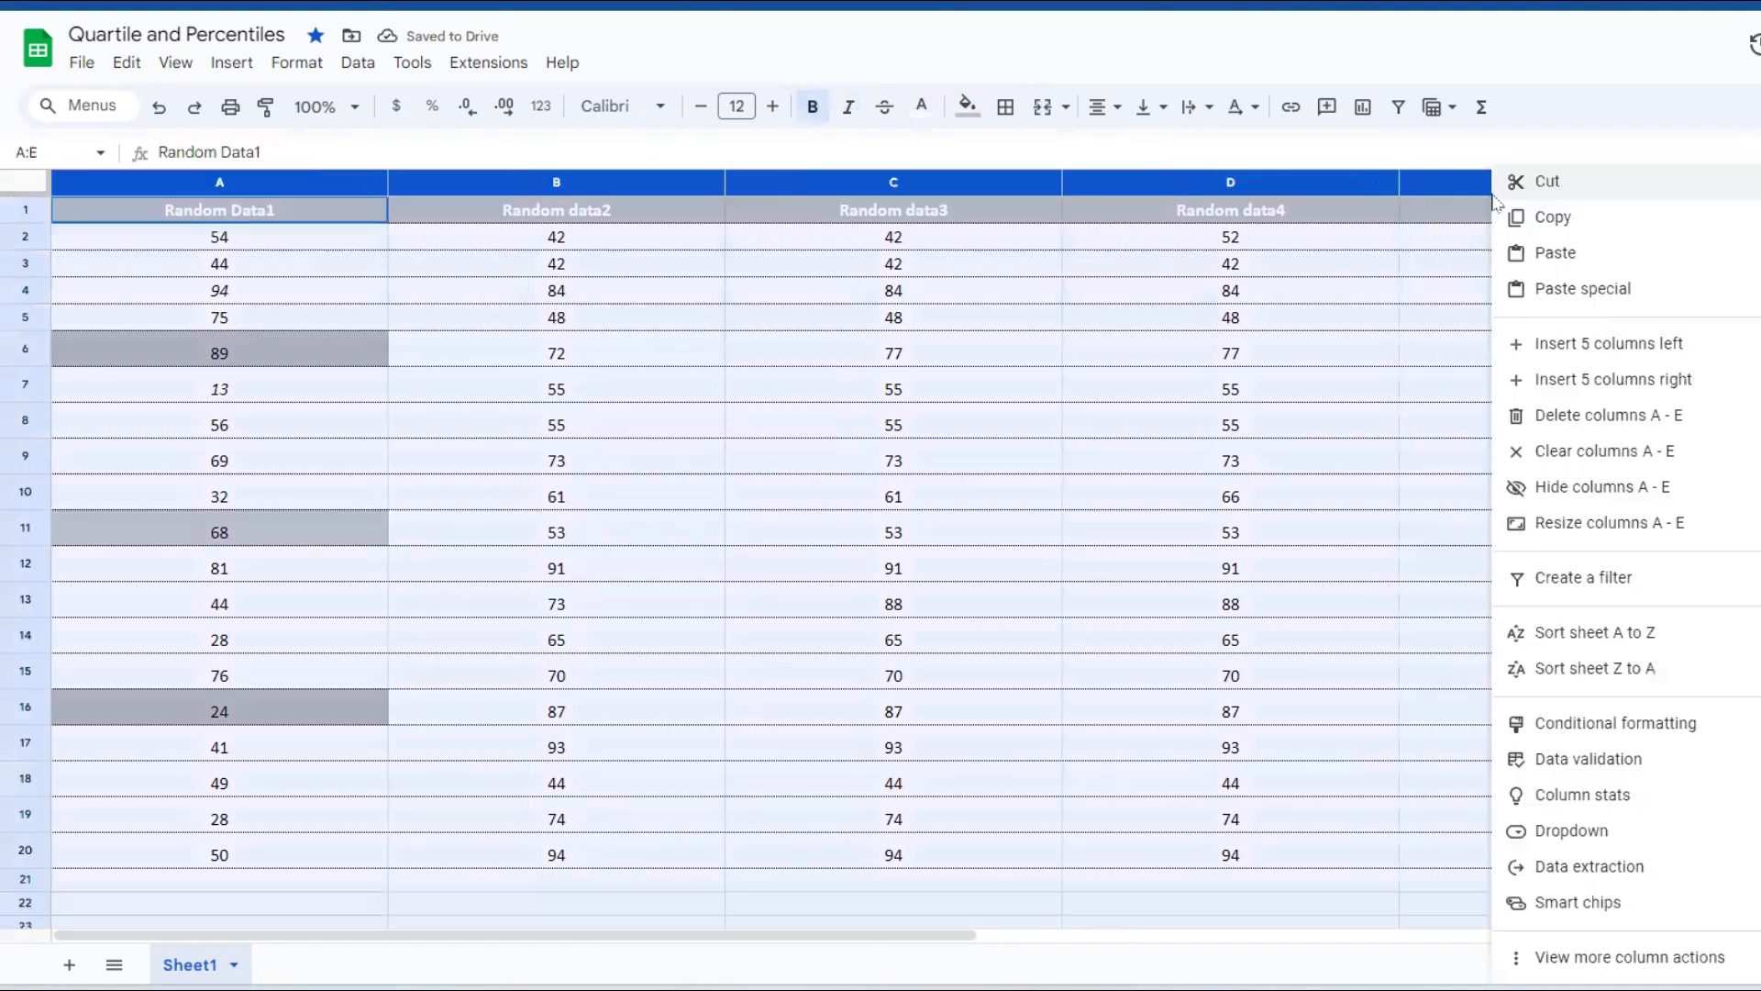
left_click(1583, 522)
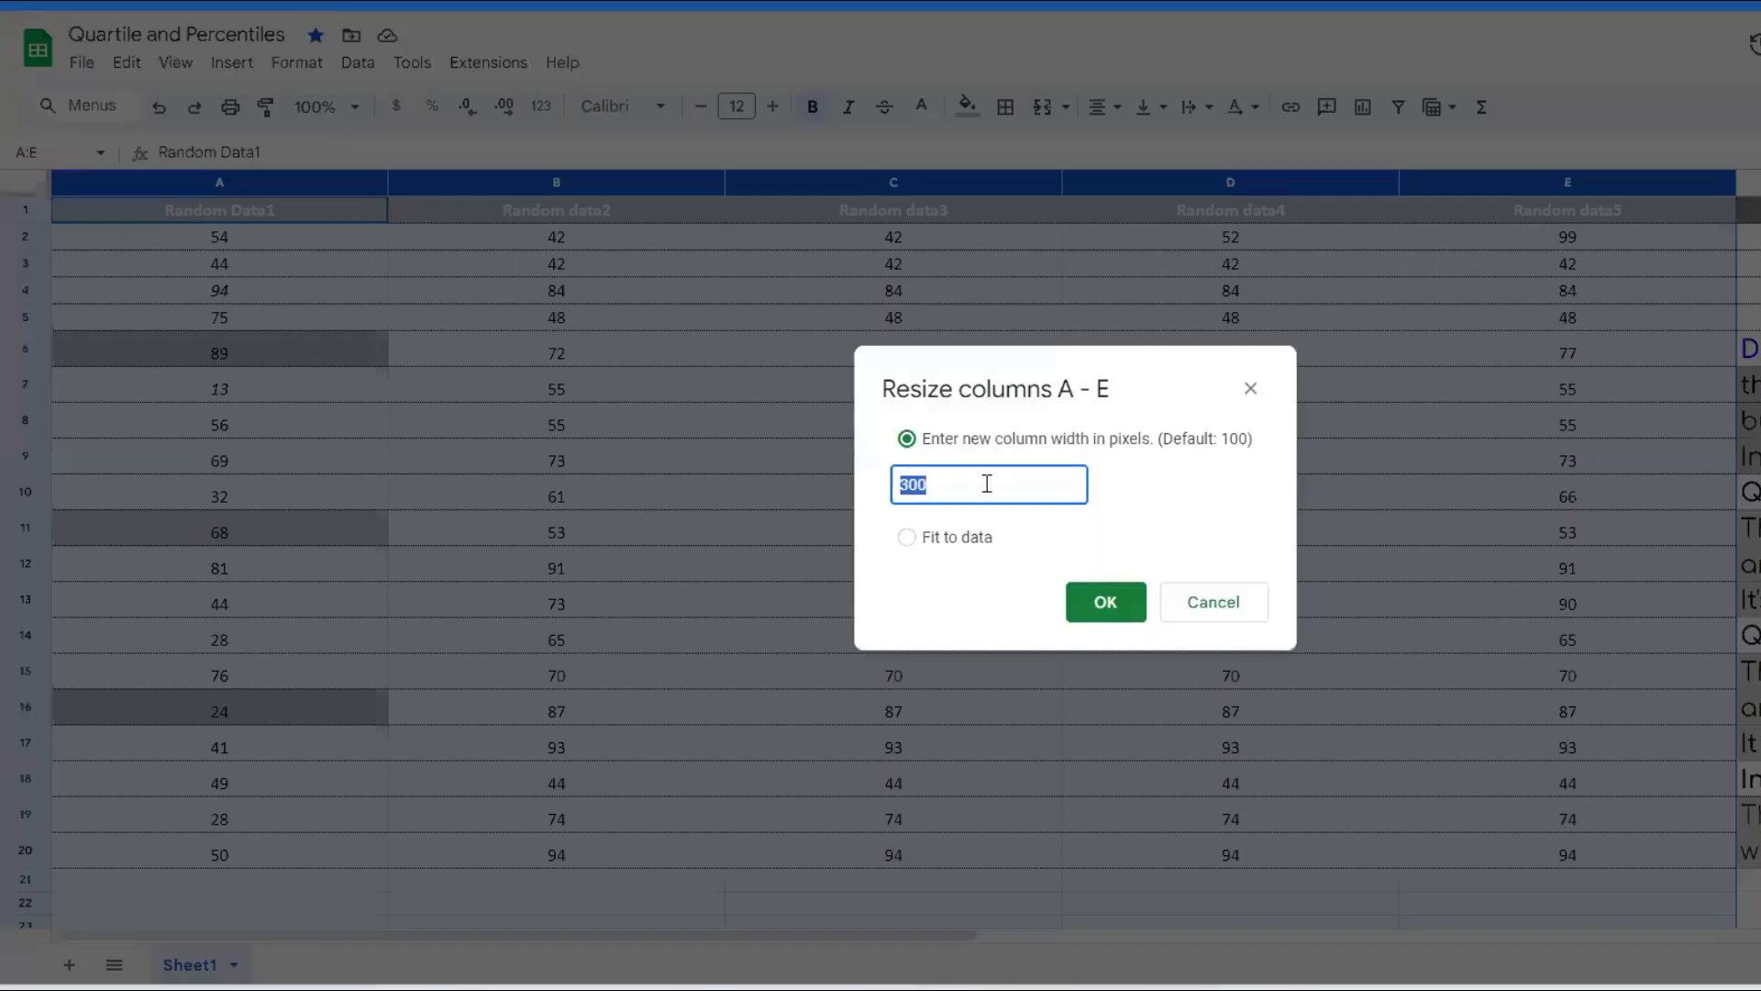
type("100")
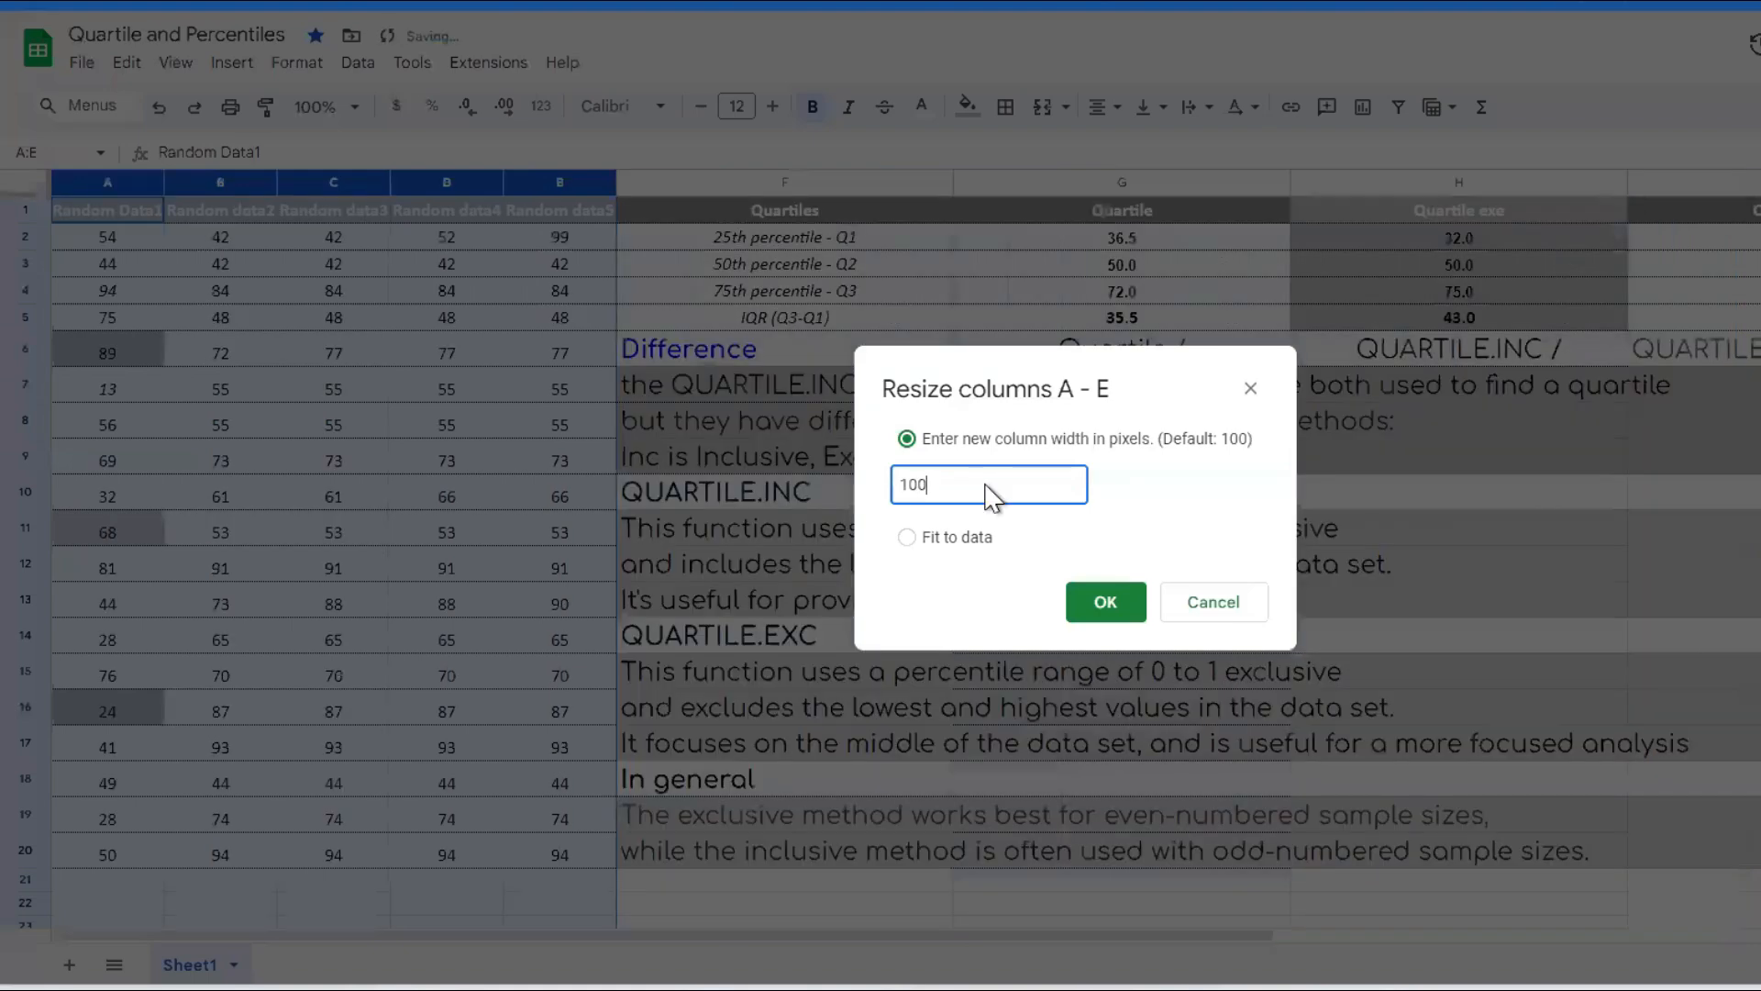
key("Return")
left_click(236, 560)
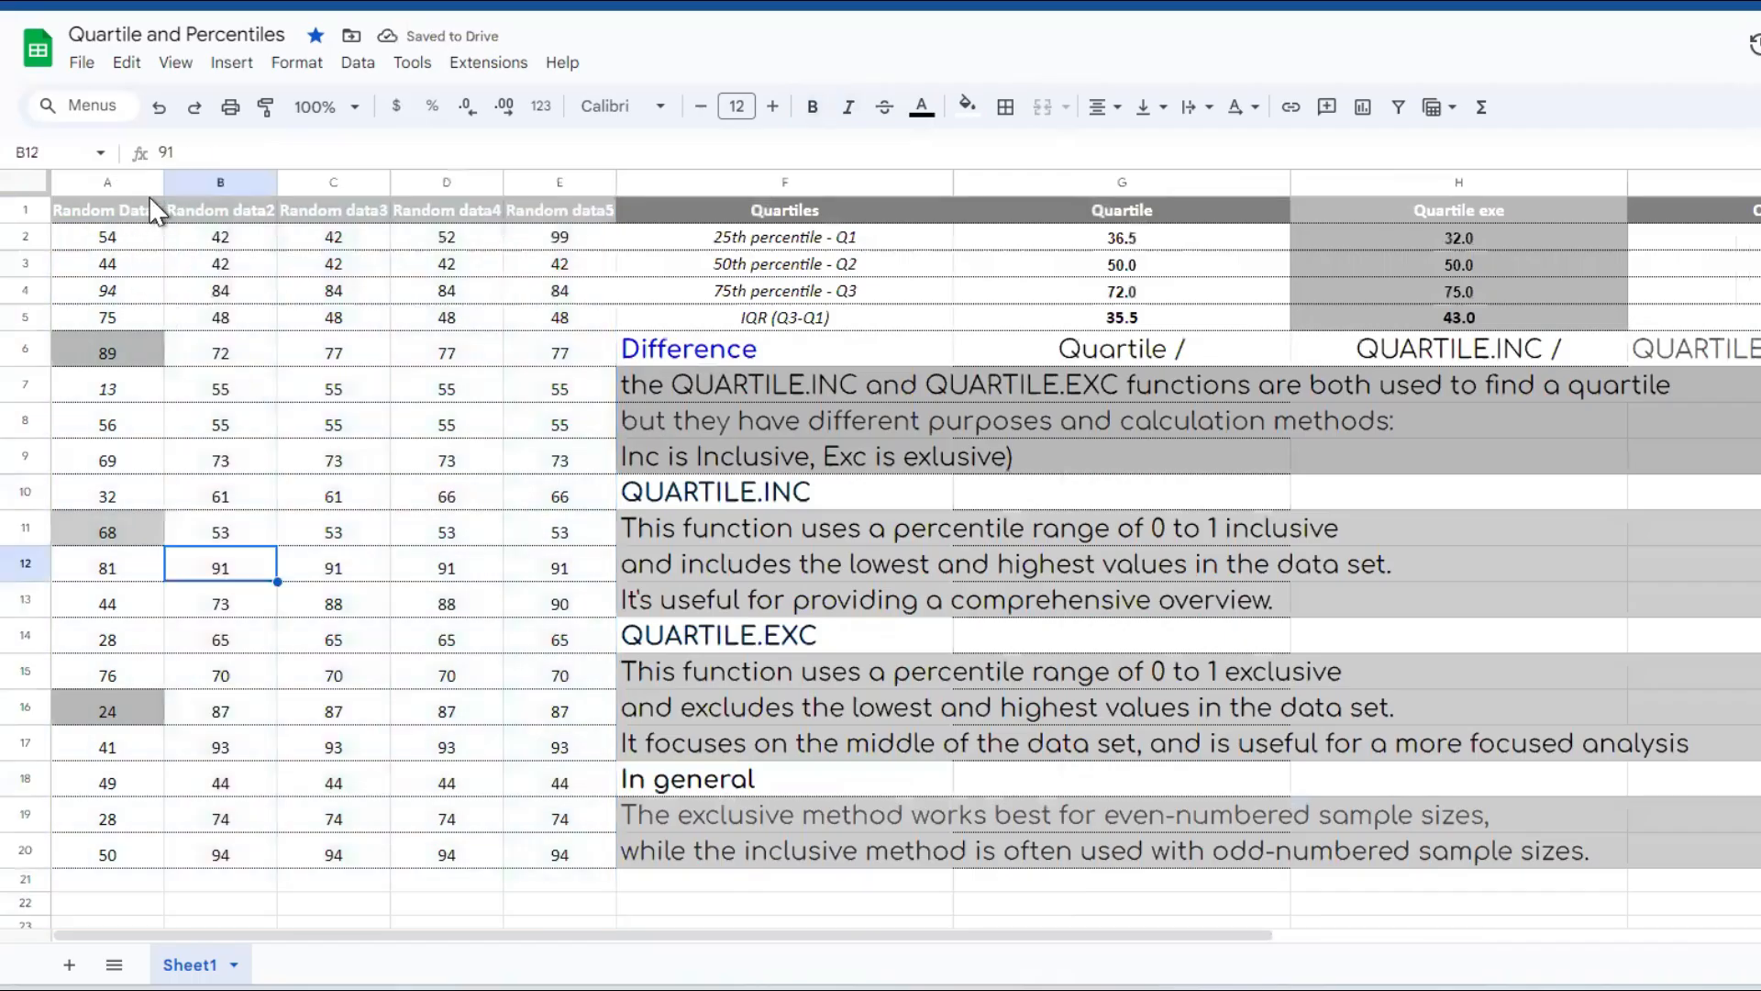
- Insert a chart based on the five random data columns A through E
left_click_drag(121, 180, 526, 184)
left_click(231, 62)
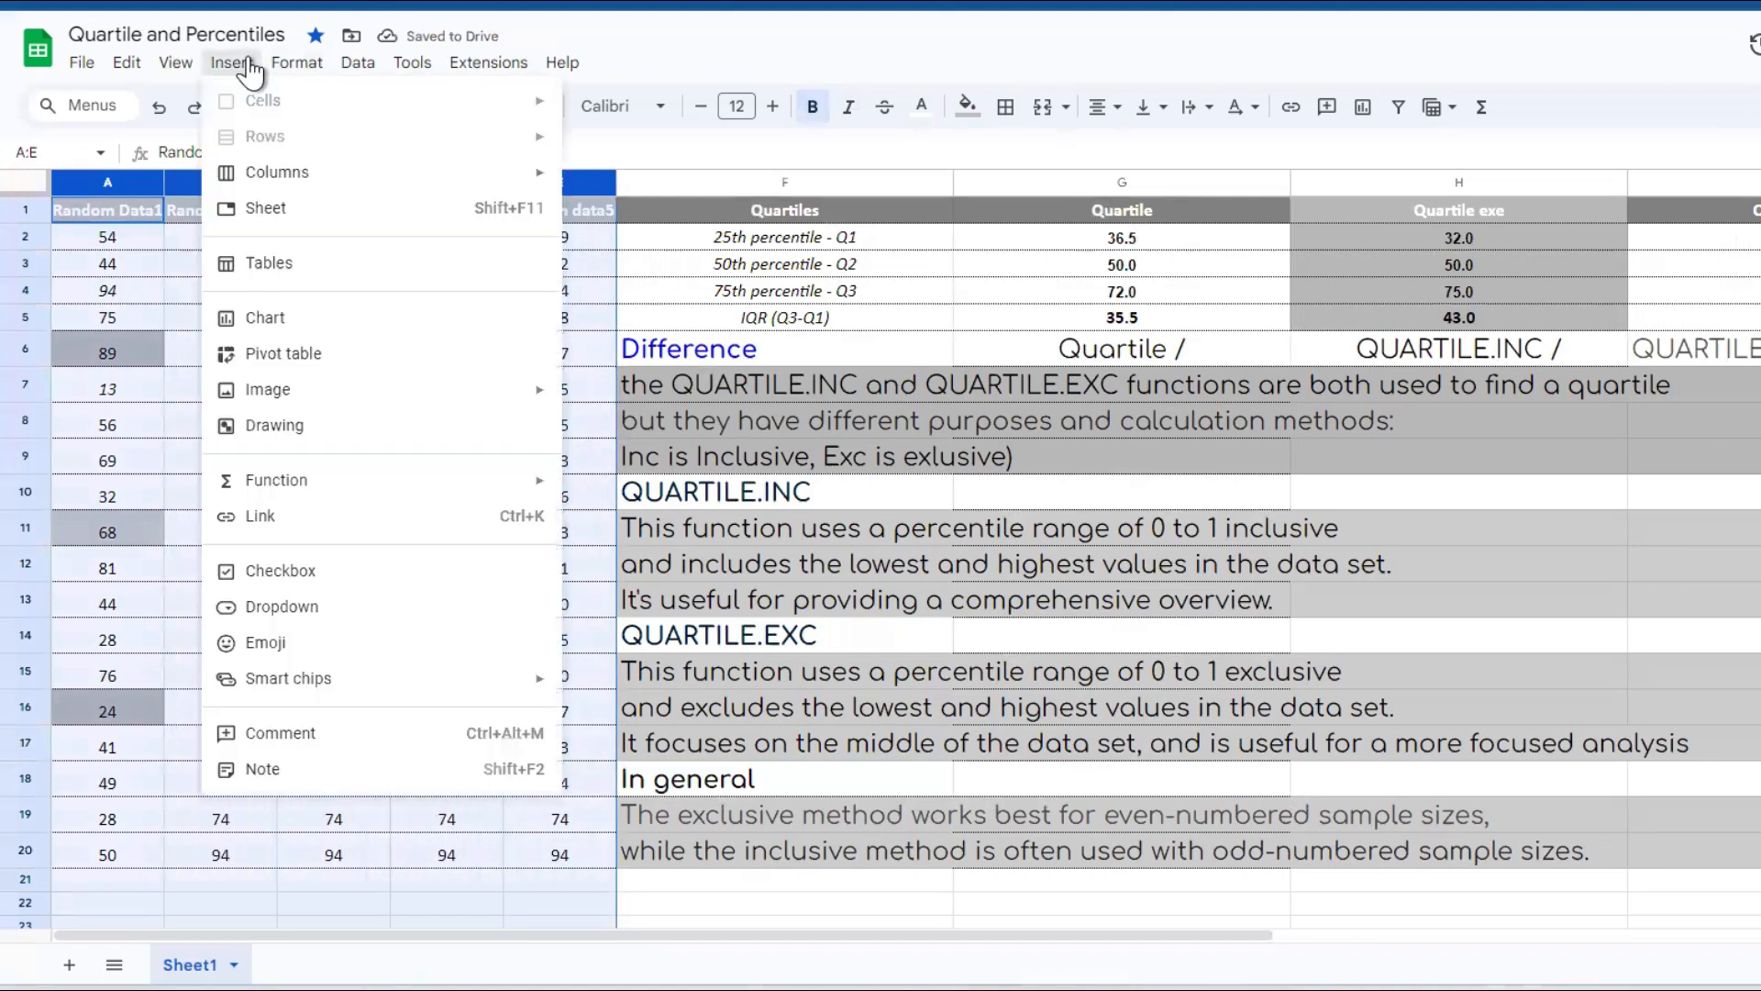
left_click(298, 316)
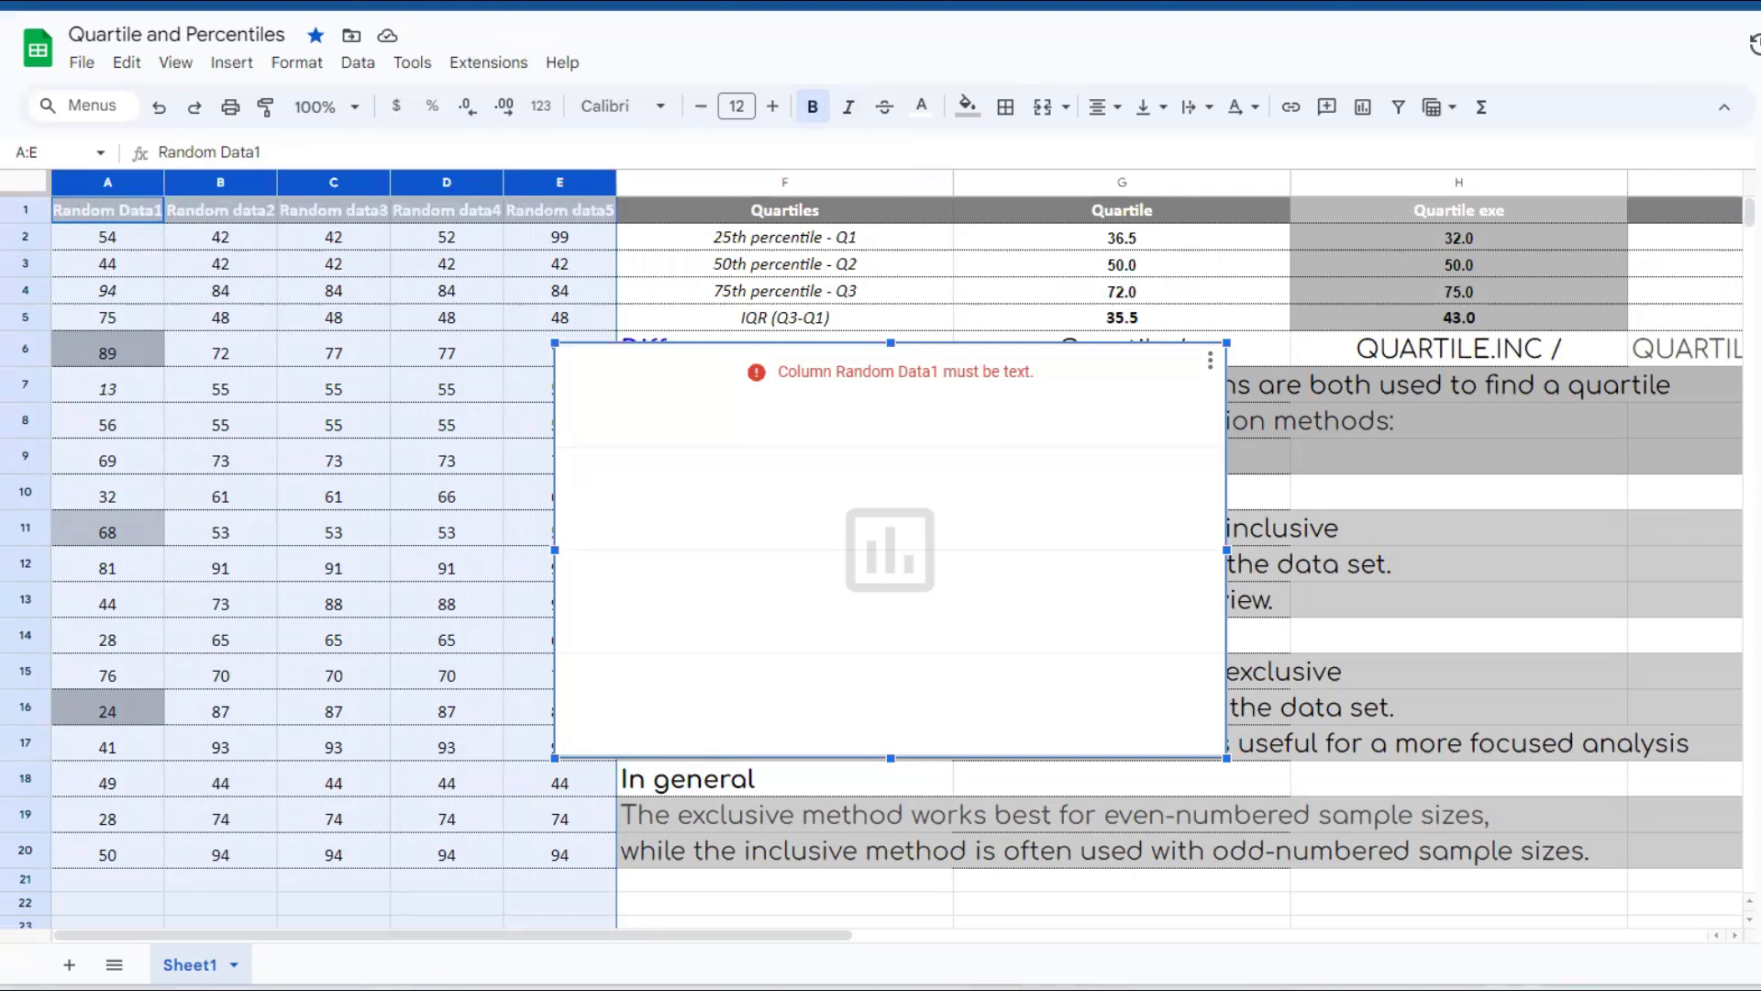
- Try to use the range A1:E20 as a data range in the new chart
left_click_drag(1000, 488, 796, 456)
key("BackSpace")
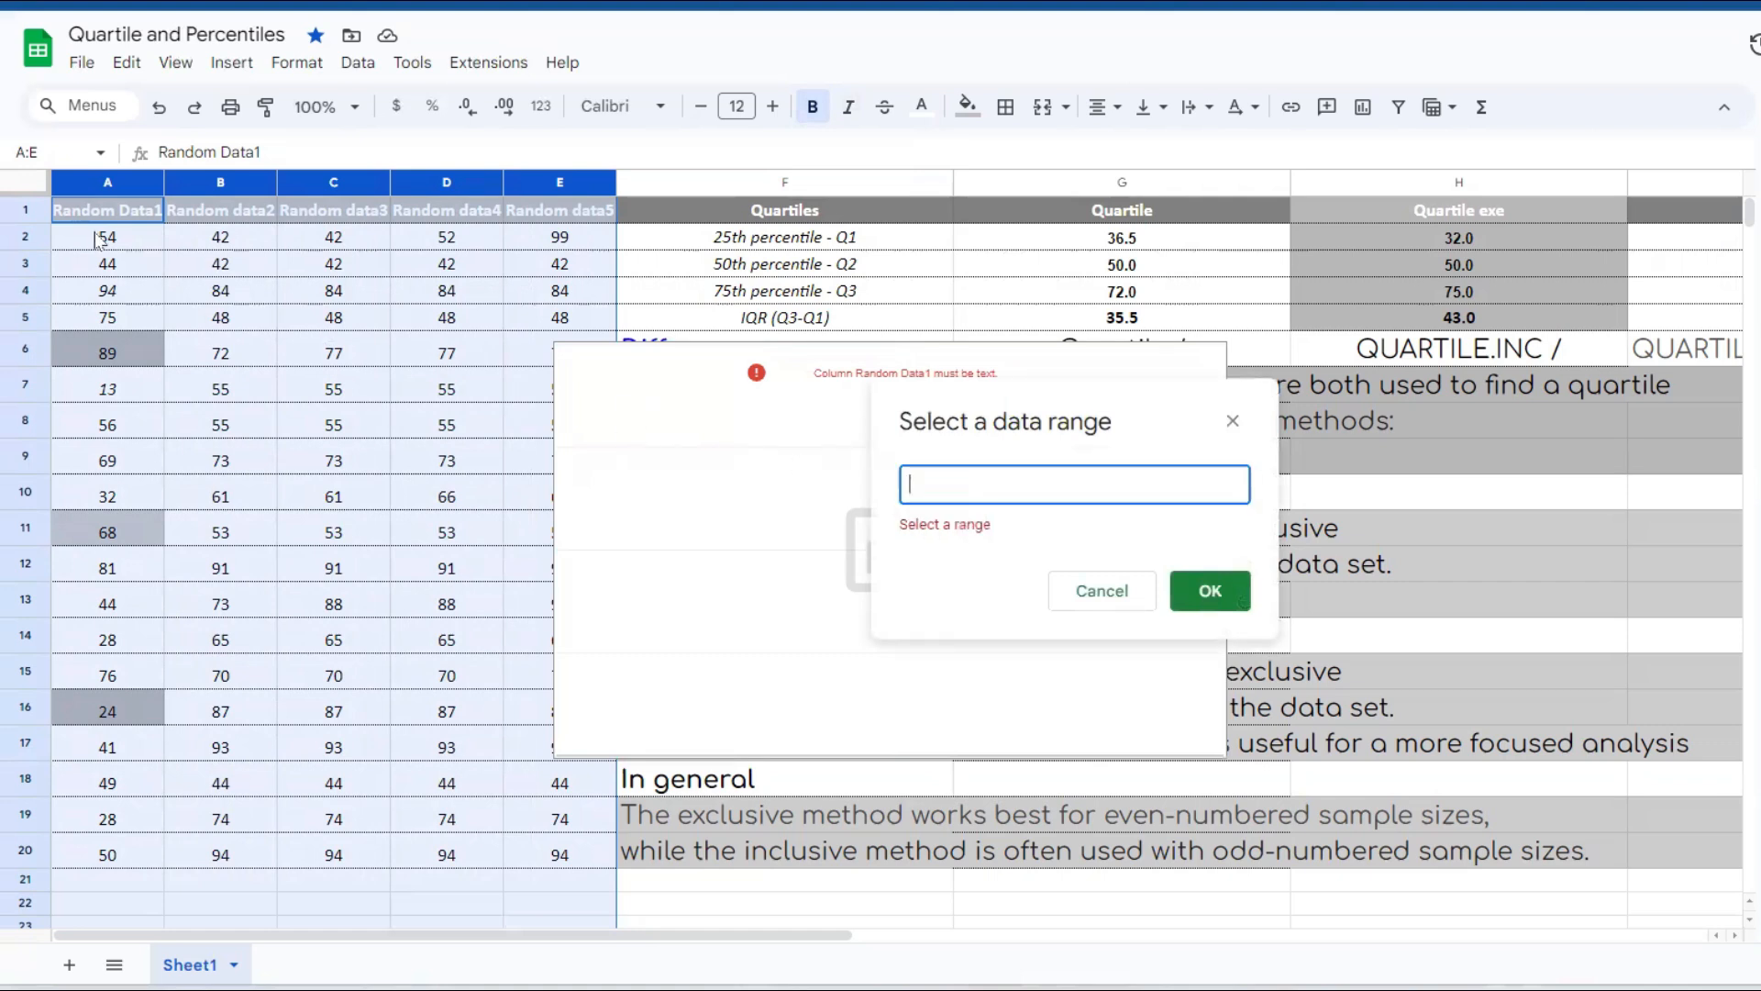
left_click_drag(108, 211, 555, 867)
left_click(1188, 601)
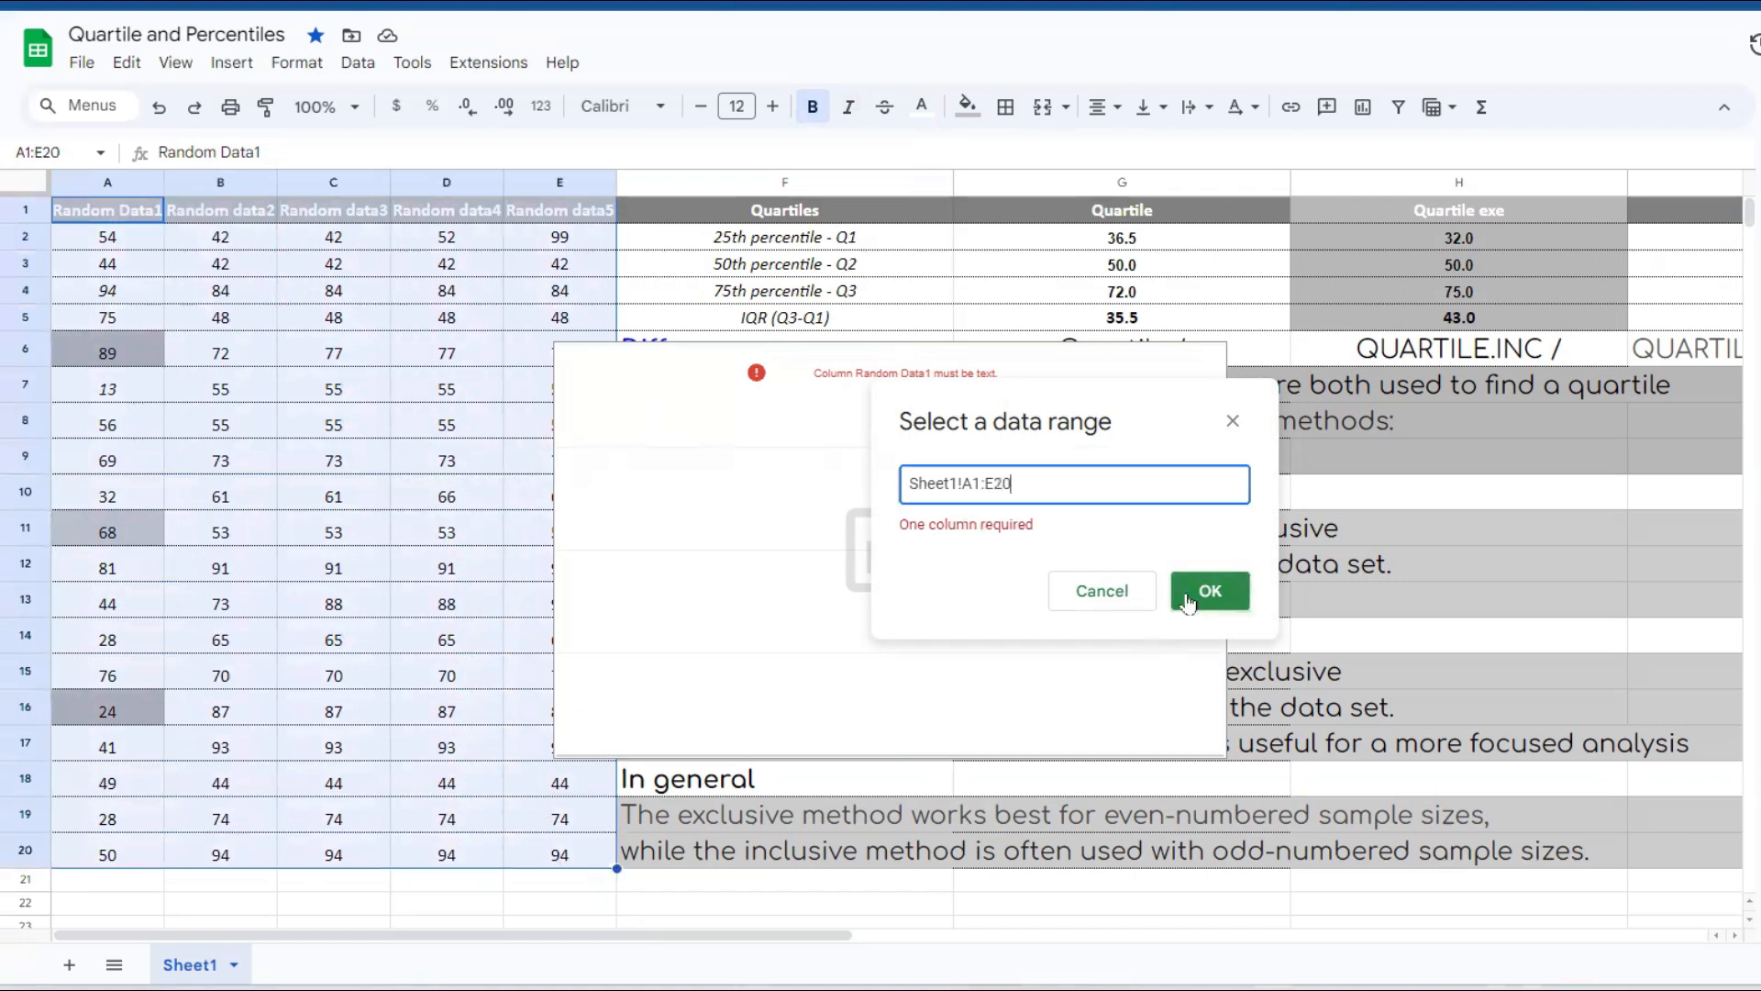
- Try to use the whole of column A as the chart's data range instead
key("ctrl+a")
key("BackSpace")
left_click(115, 190)
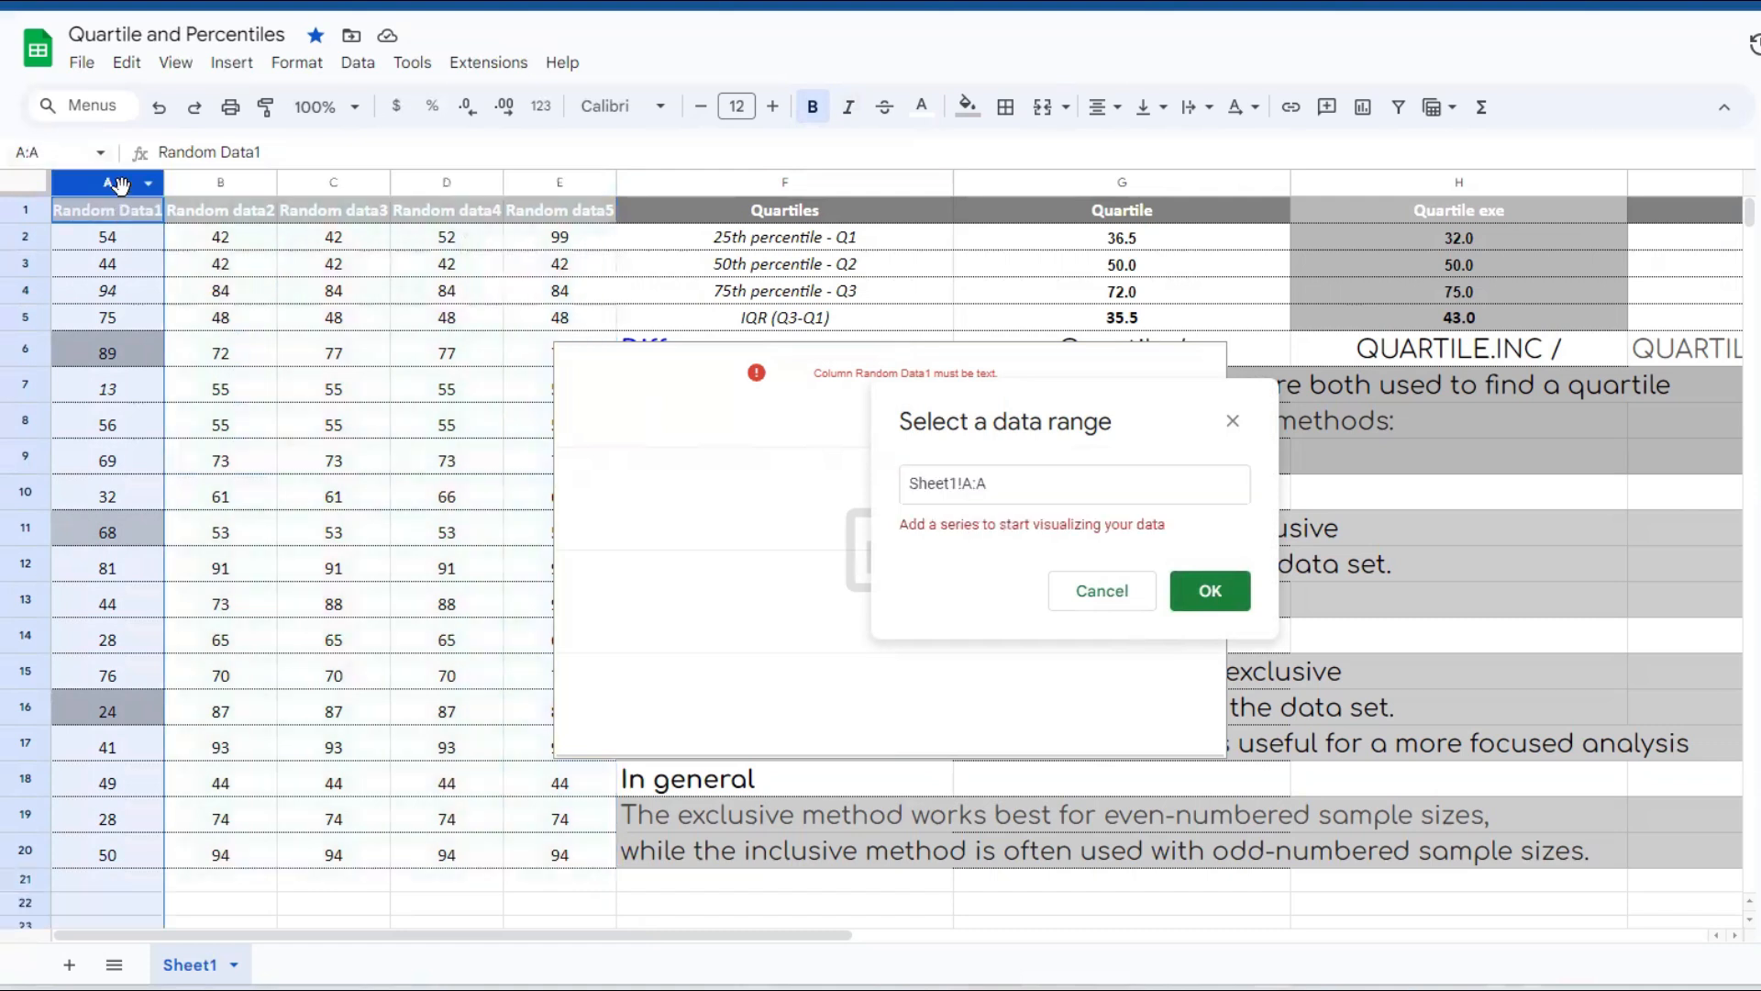
left_click(1191, 601)
left_click(1199, 596)
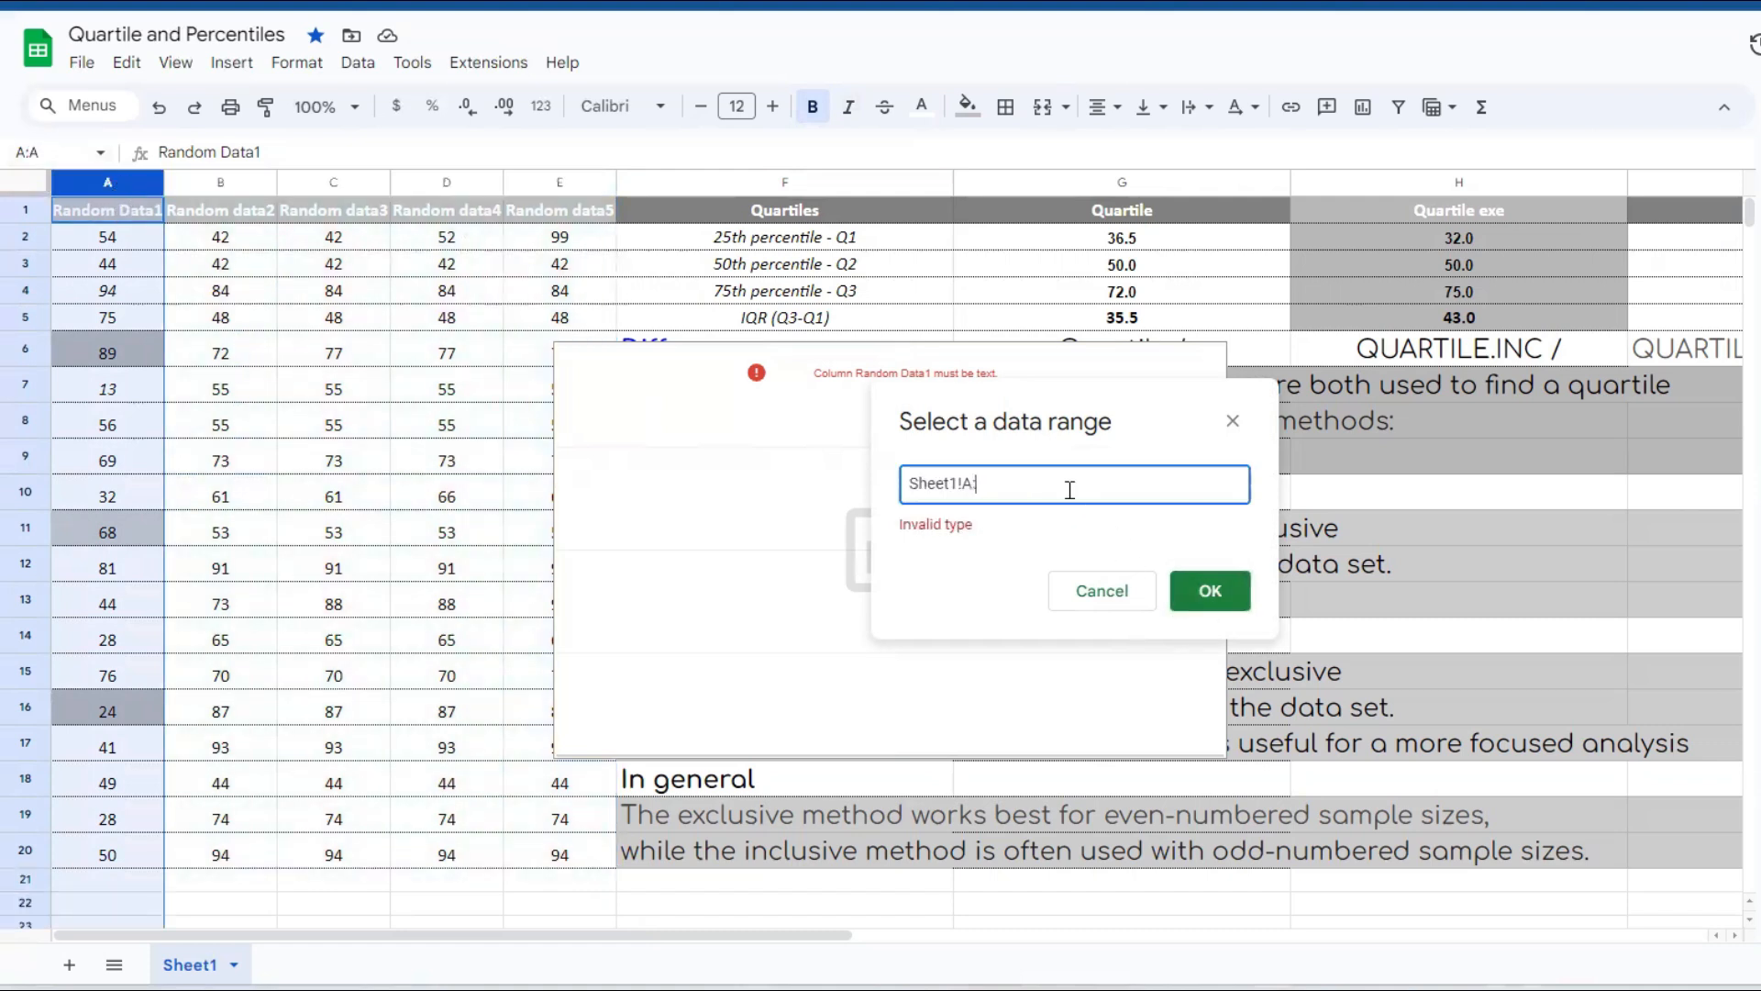
- Try the range A2:A20 as the chart's data range and cancel the range selection
key("BackSpace")
key("BackSpace")
key("BackSpace")
key("BackSpace")
left_click_drag(104, 240, 153, 871)
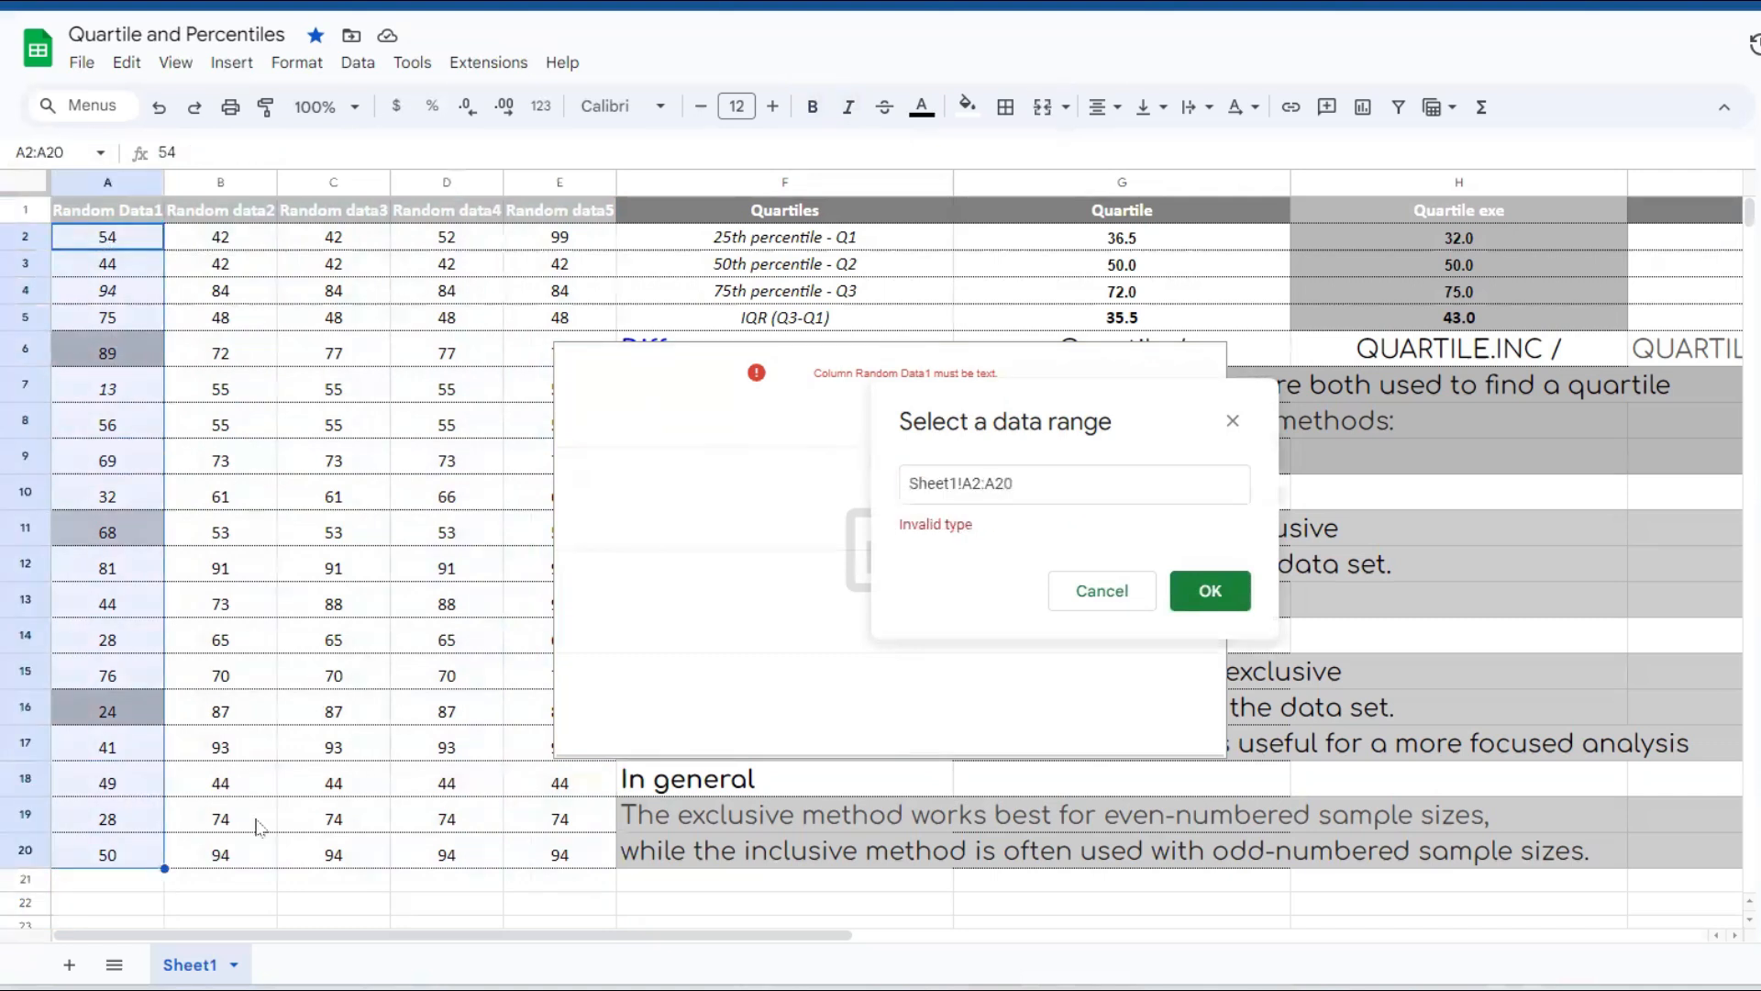
left_click(1215, 601)
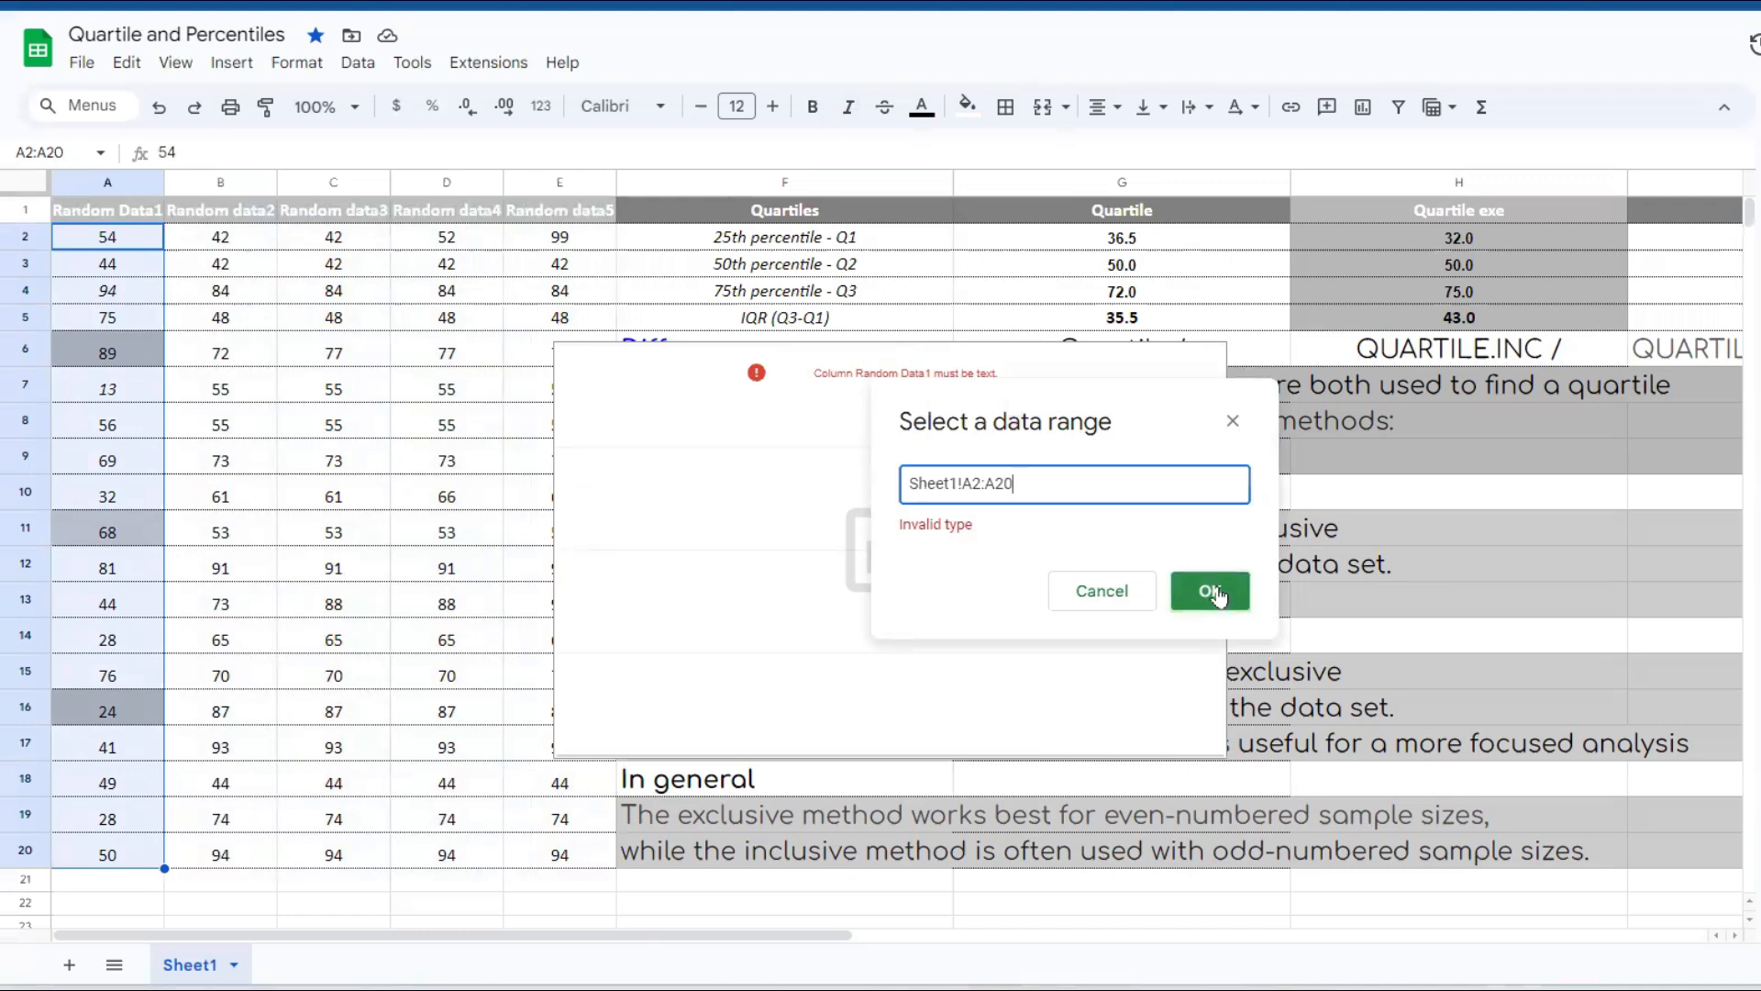
left_click(1218, 596)
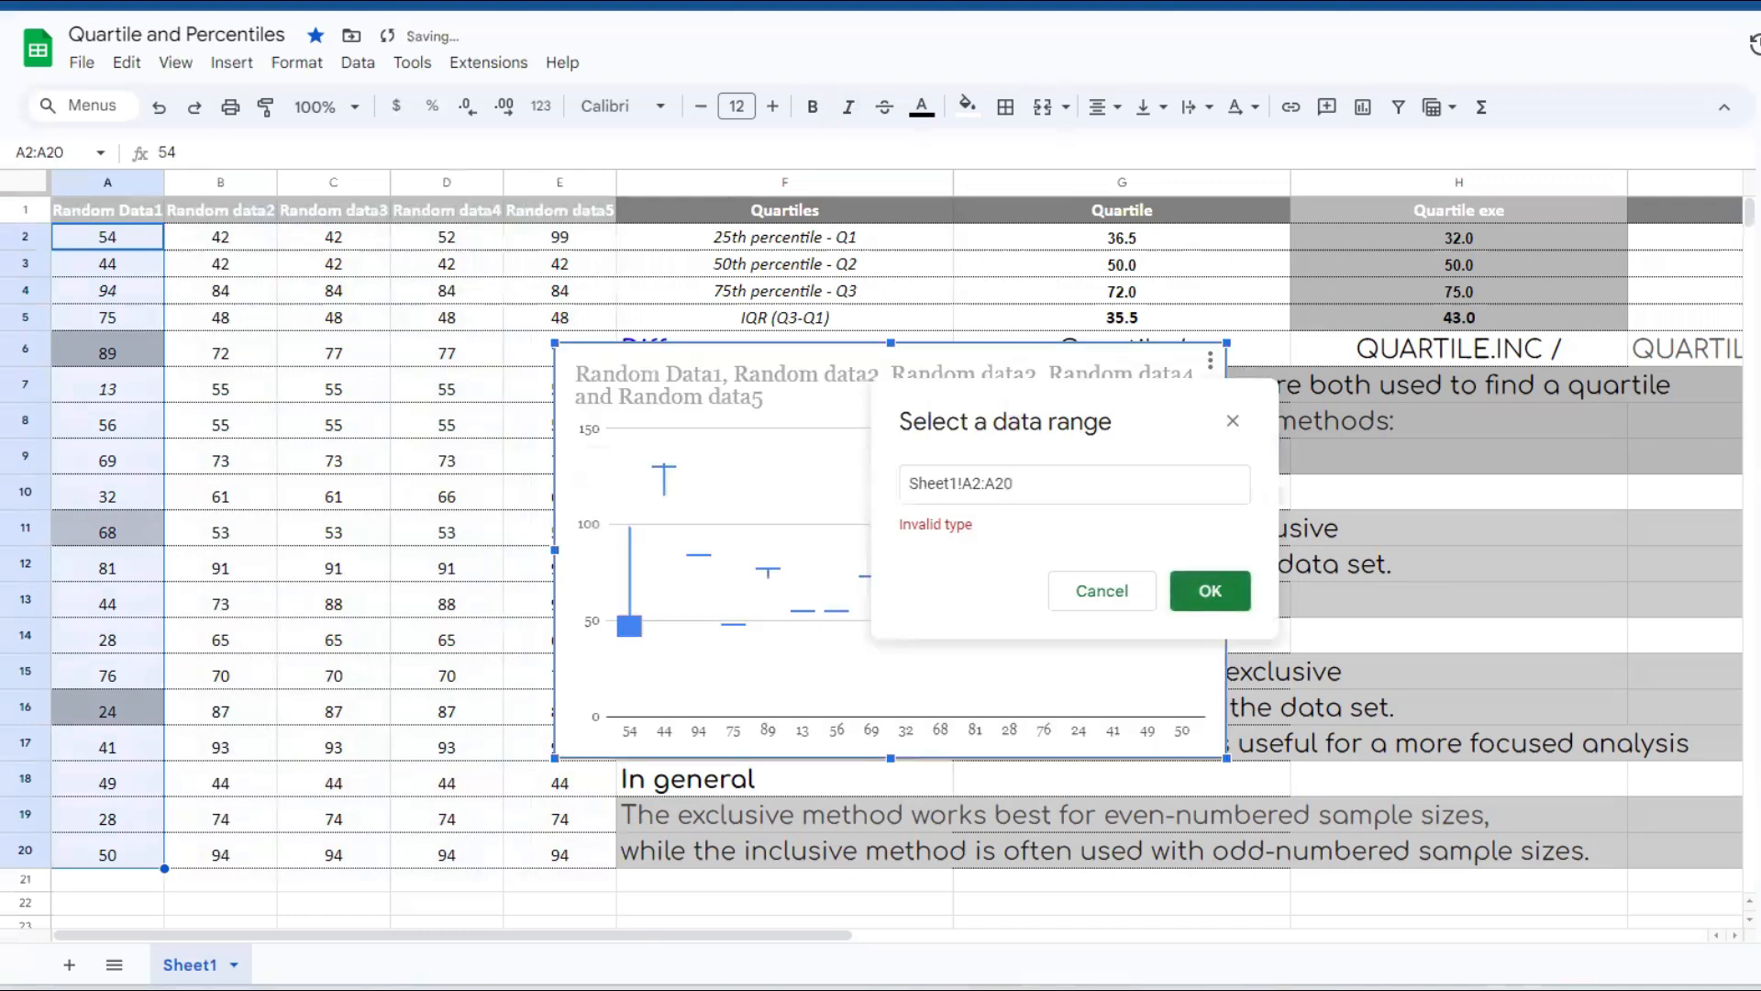
left_click(1073, 603)
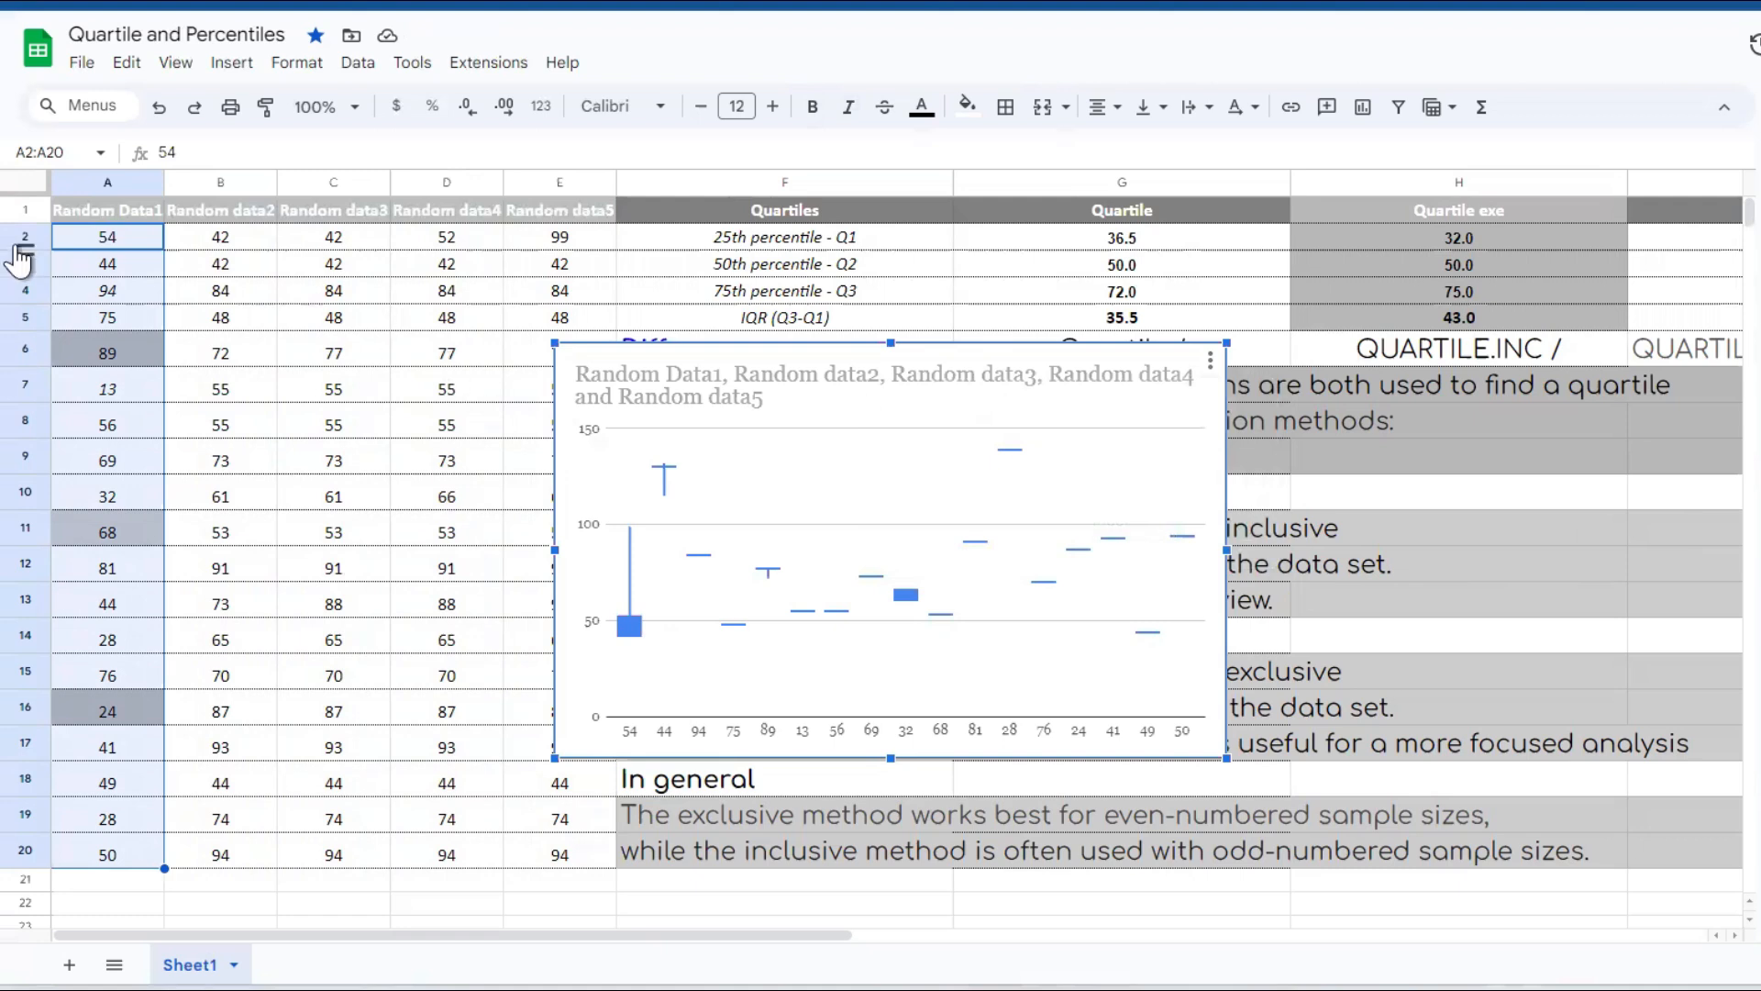
- Insert an empty column before the Random Data1 column
left_click(97, 184)
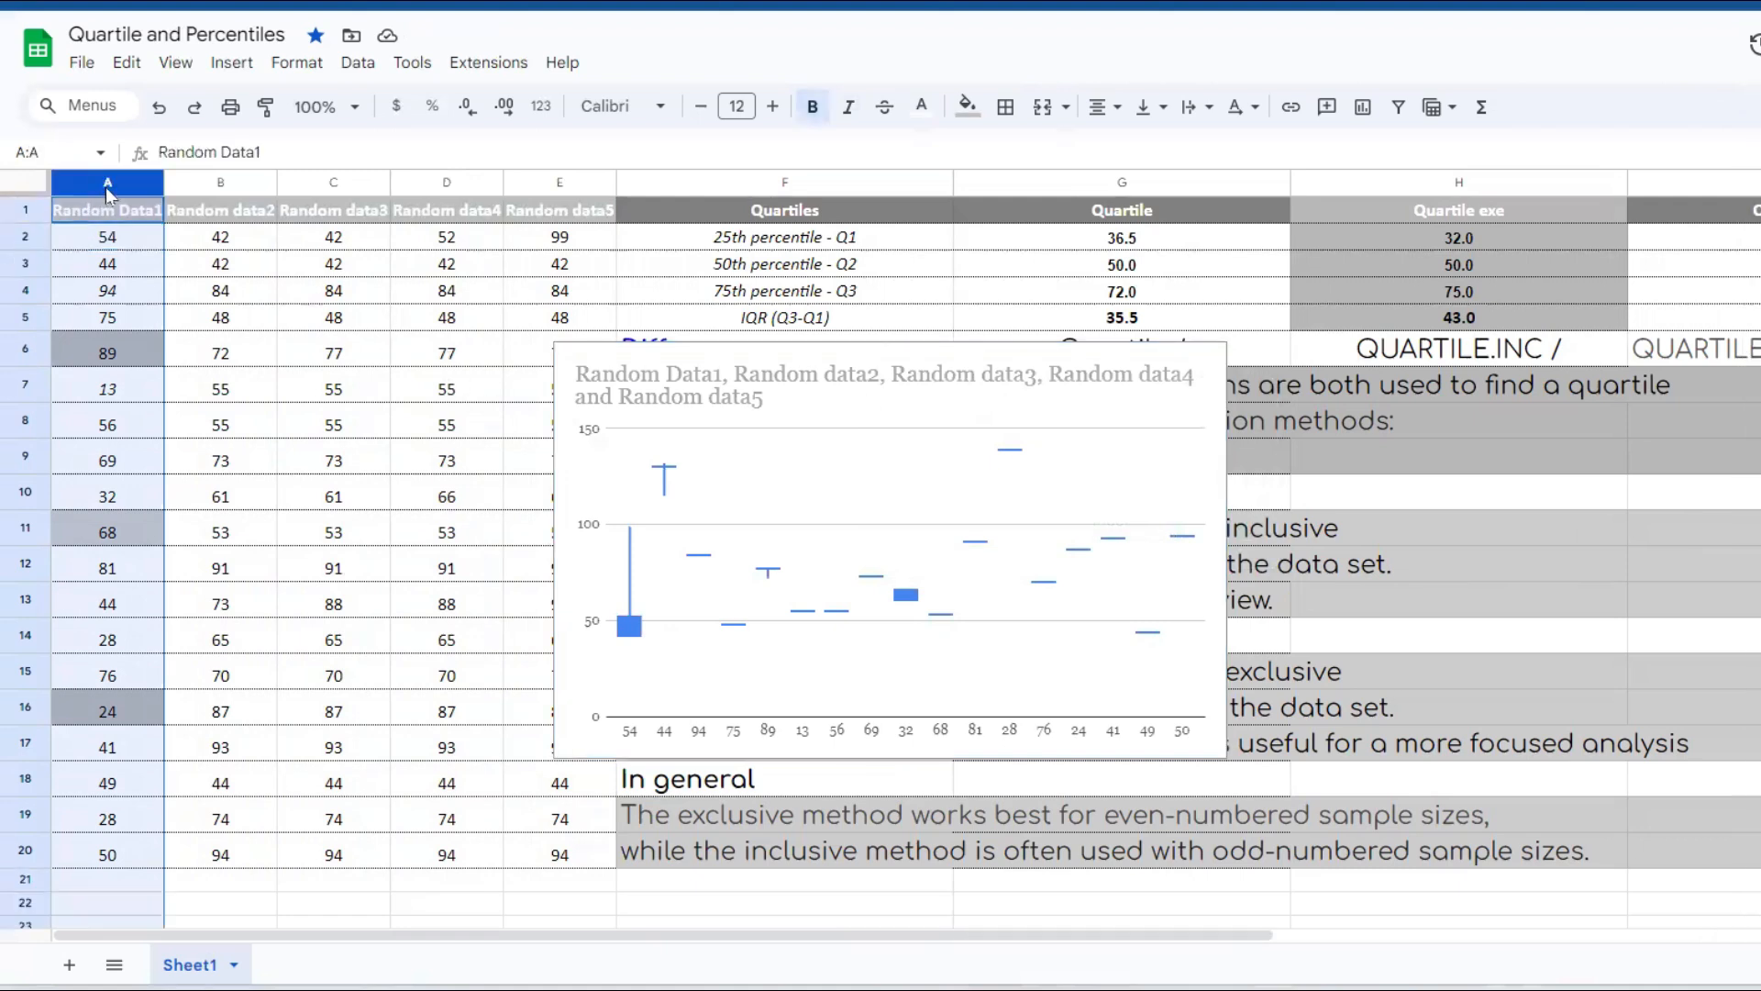
right_click(101, 195)
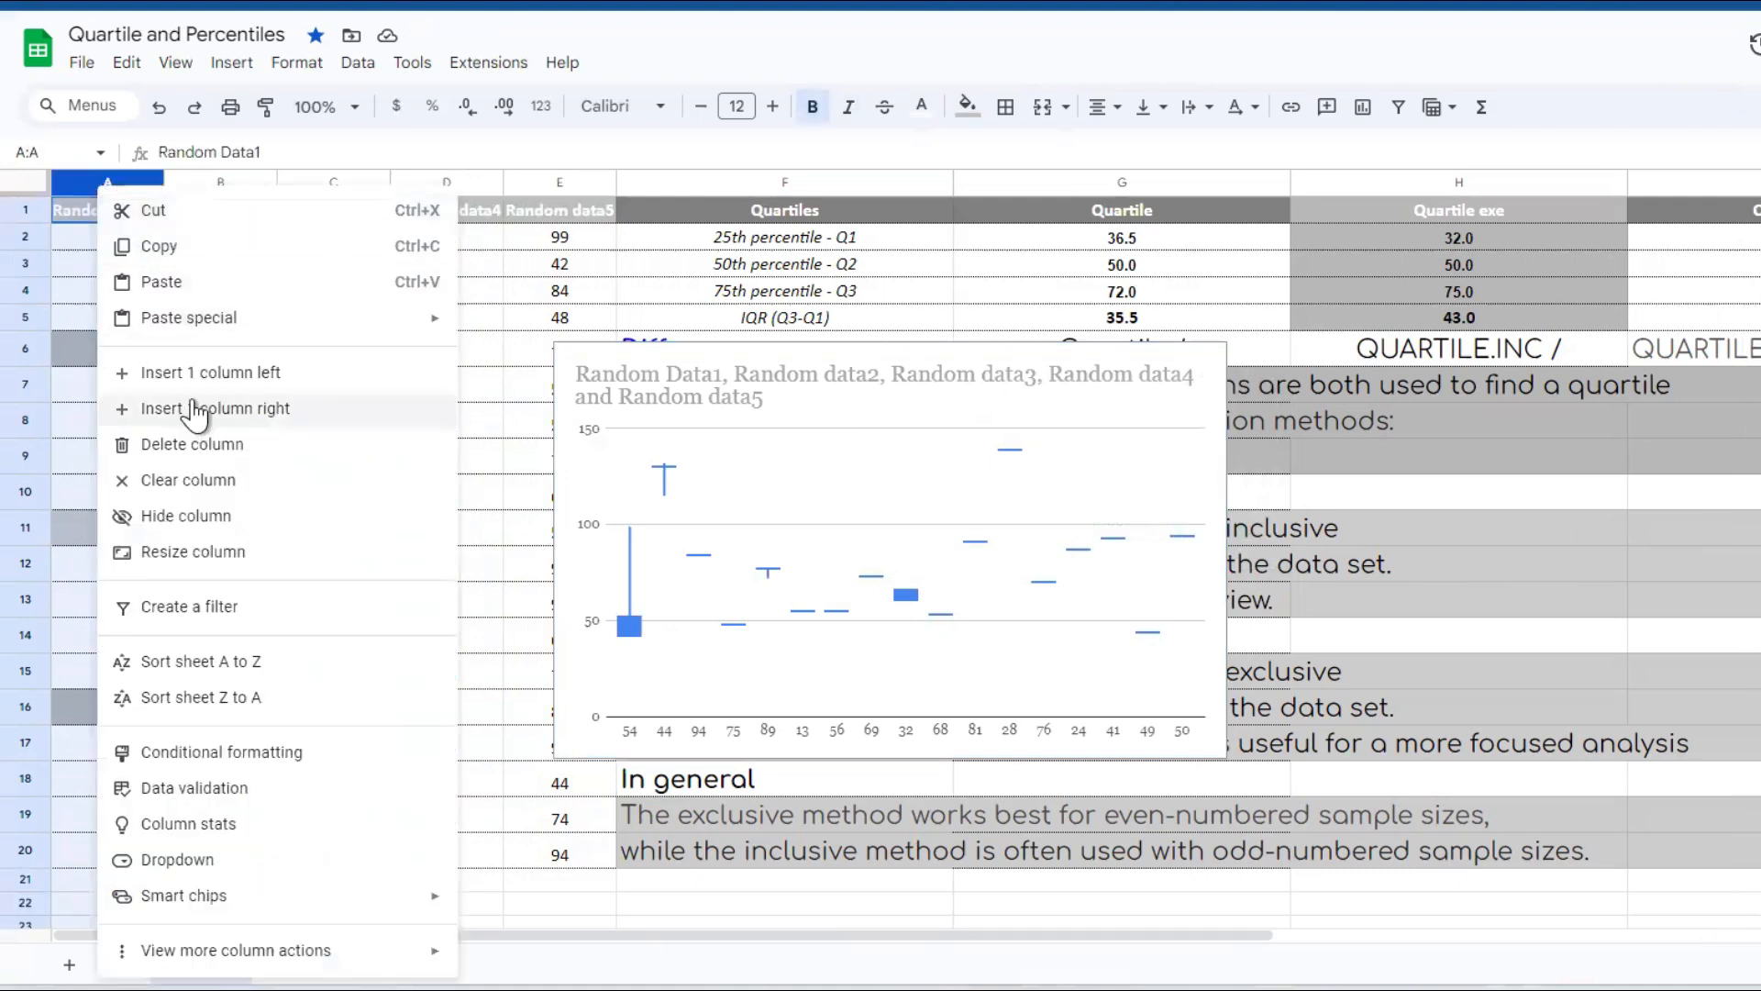
left_click(193, 374)
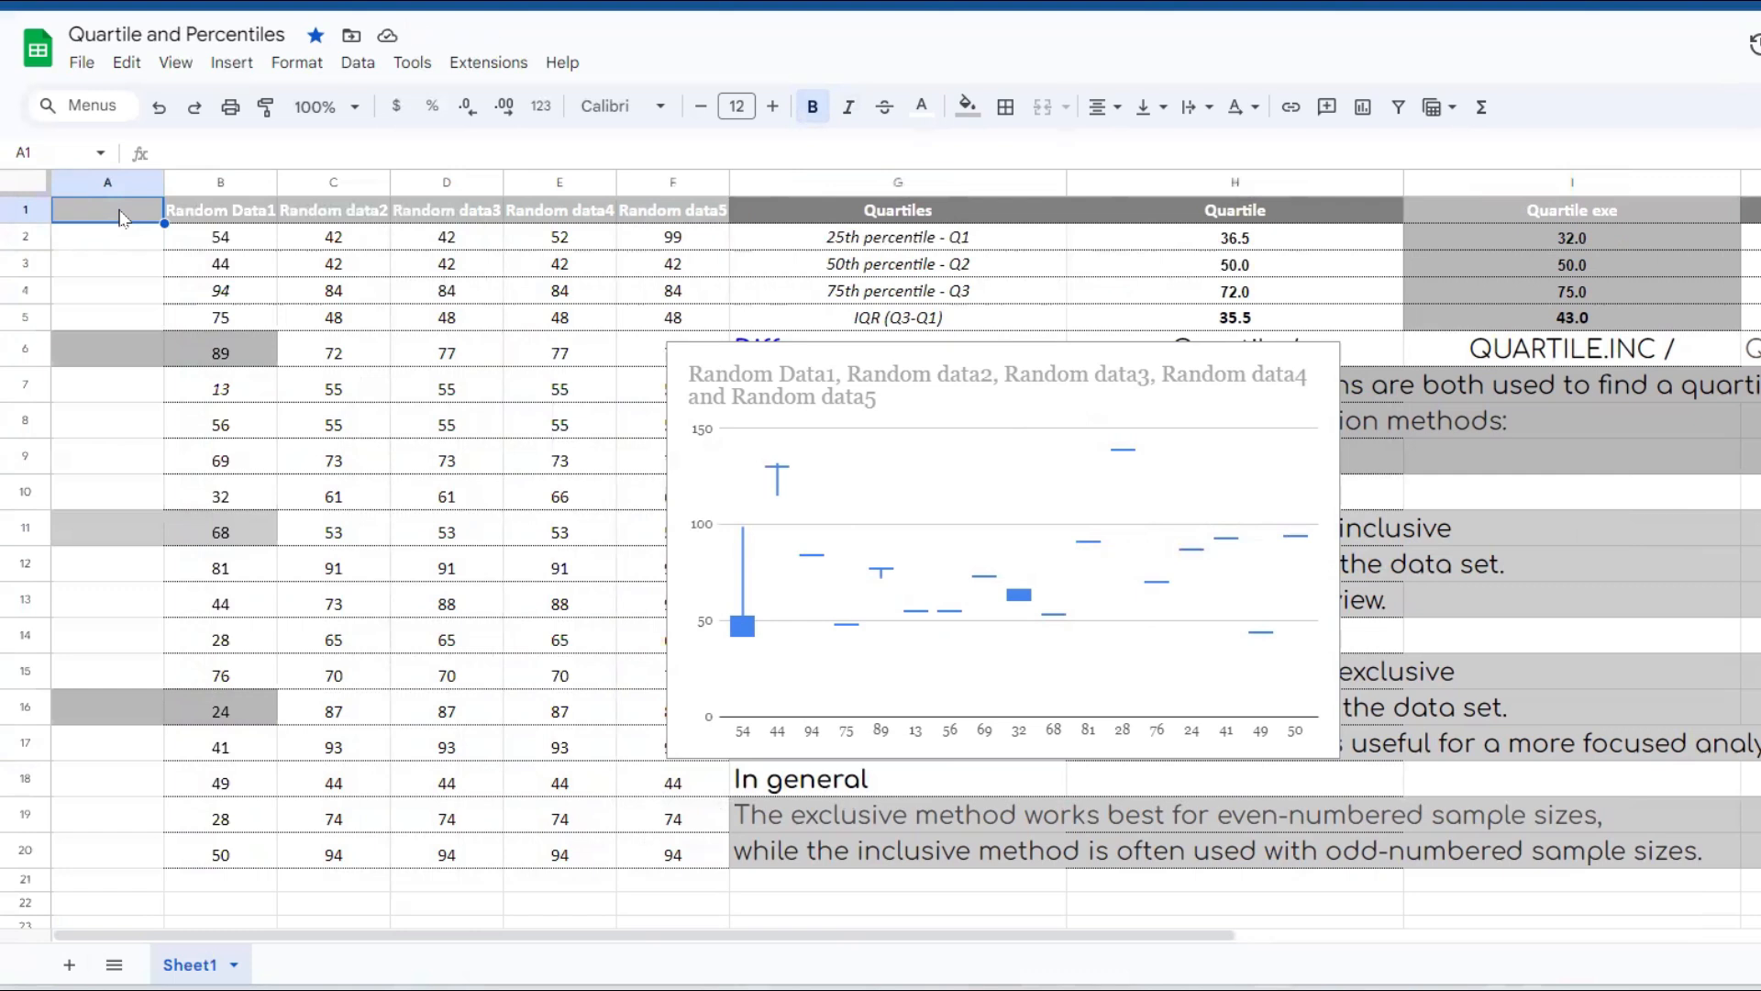
- Title the new column A "Stud" and fill A2:A20 with the series Name1 through Name19
type("Stud")
key("Return")
type("Name1")
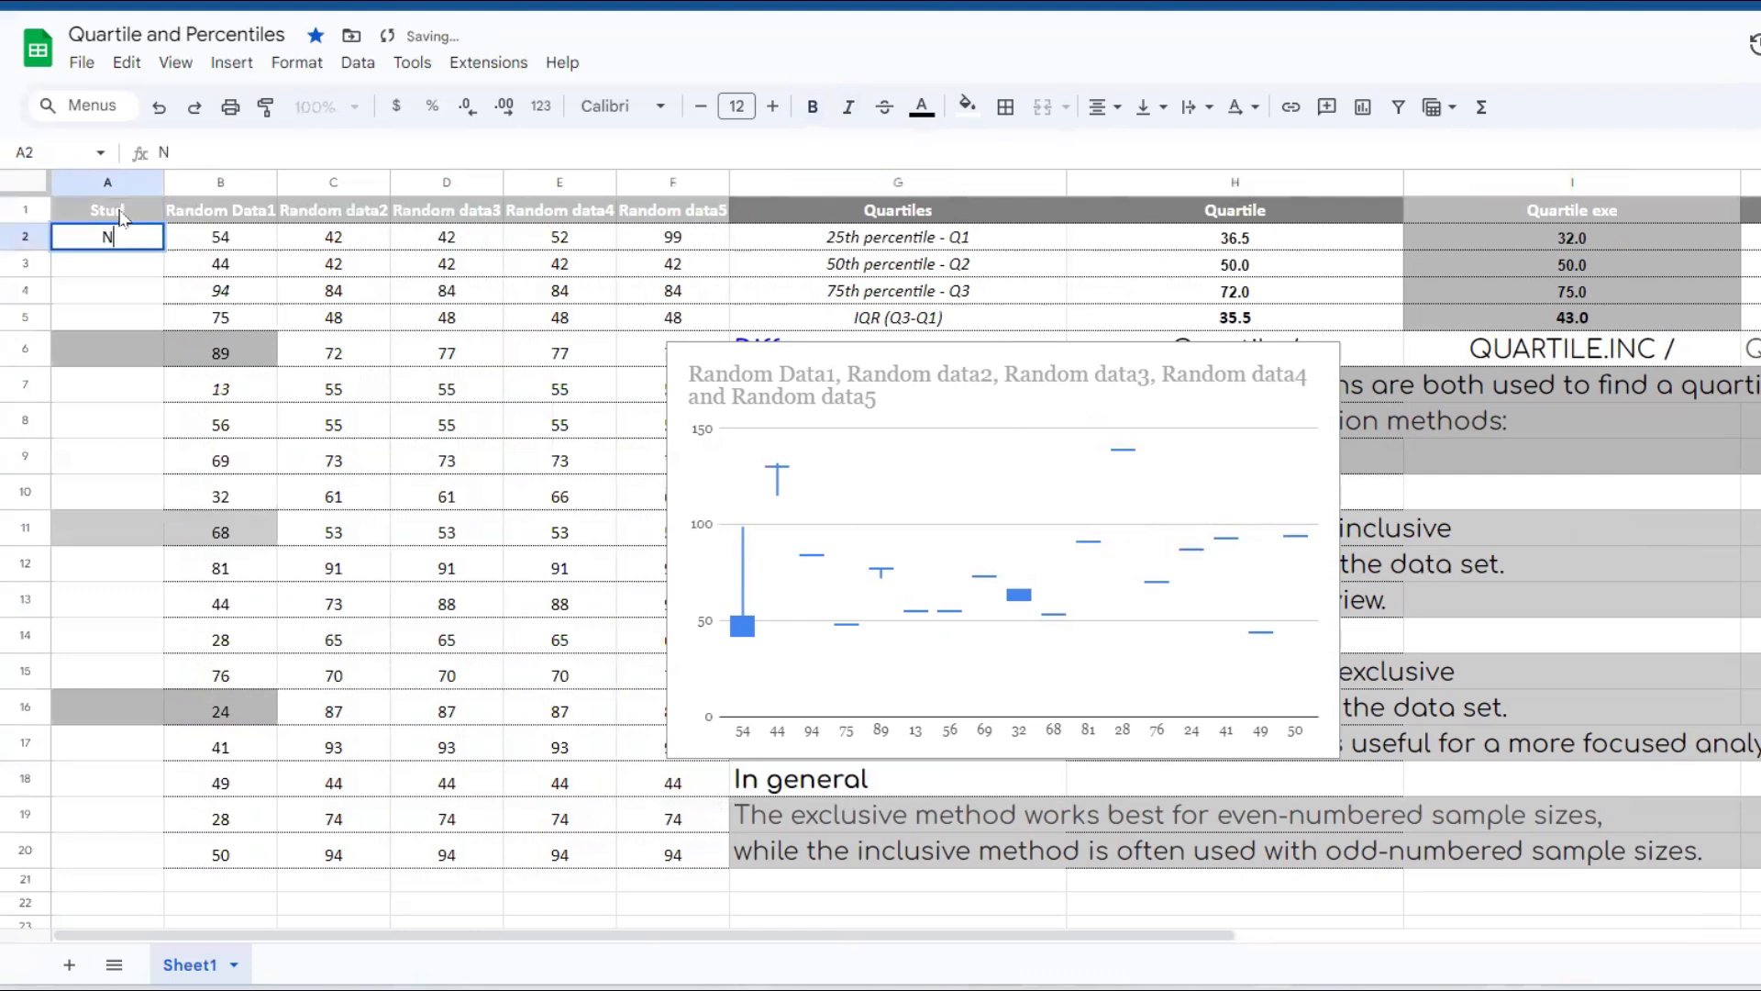
key("Return")
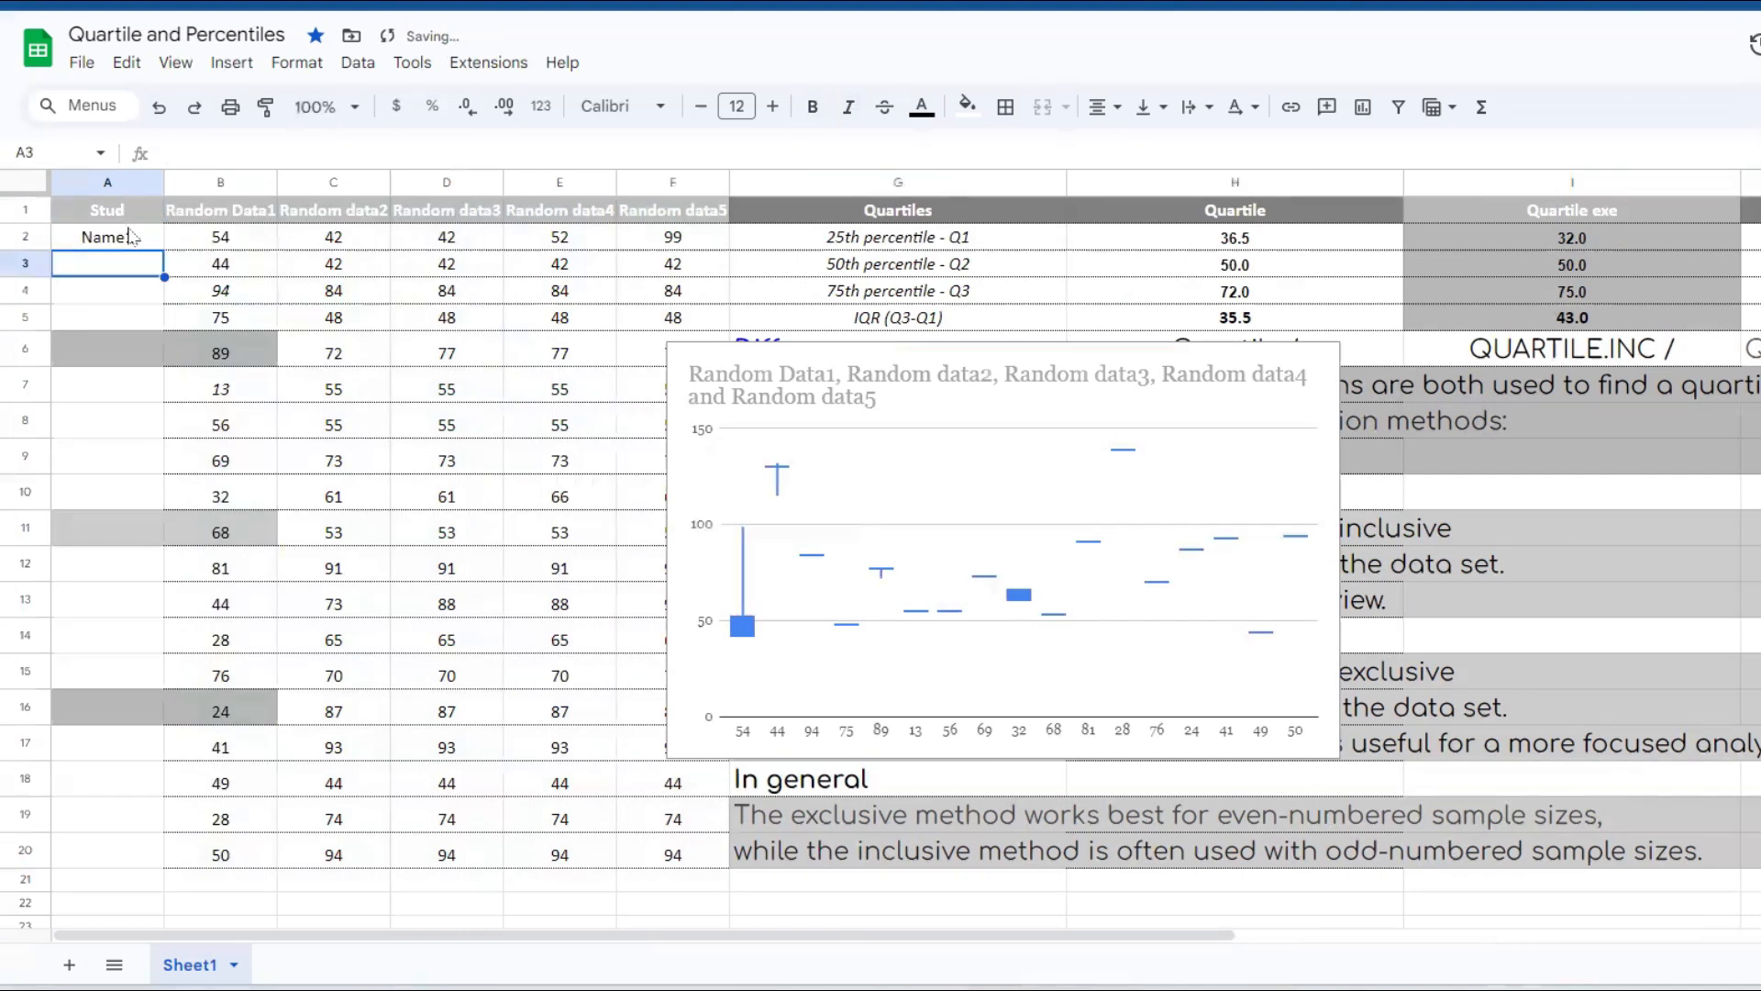
left_click(128, 236)
left_click_drag(163, 249, 149, 867)
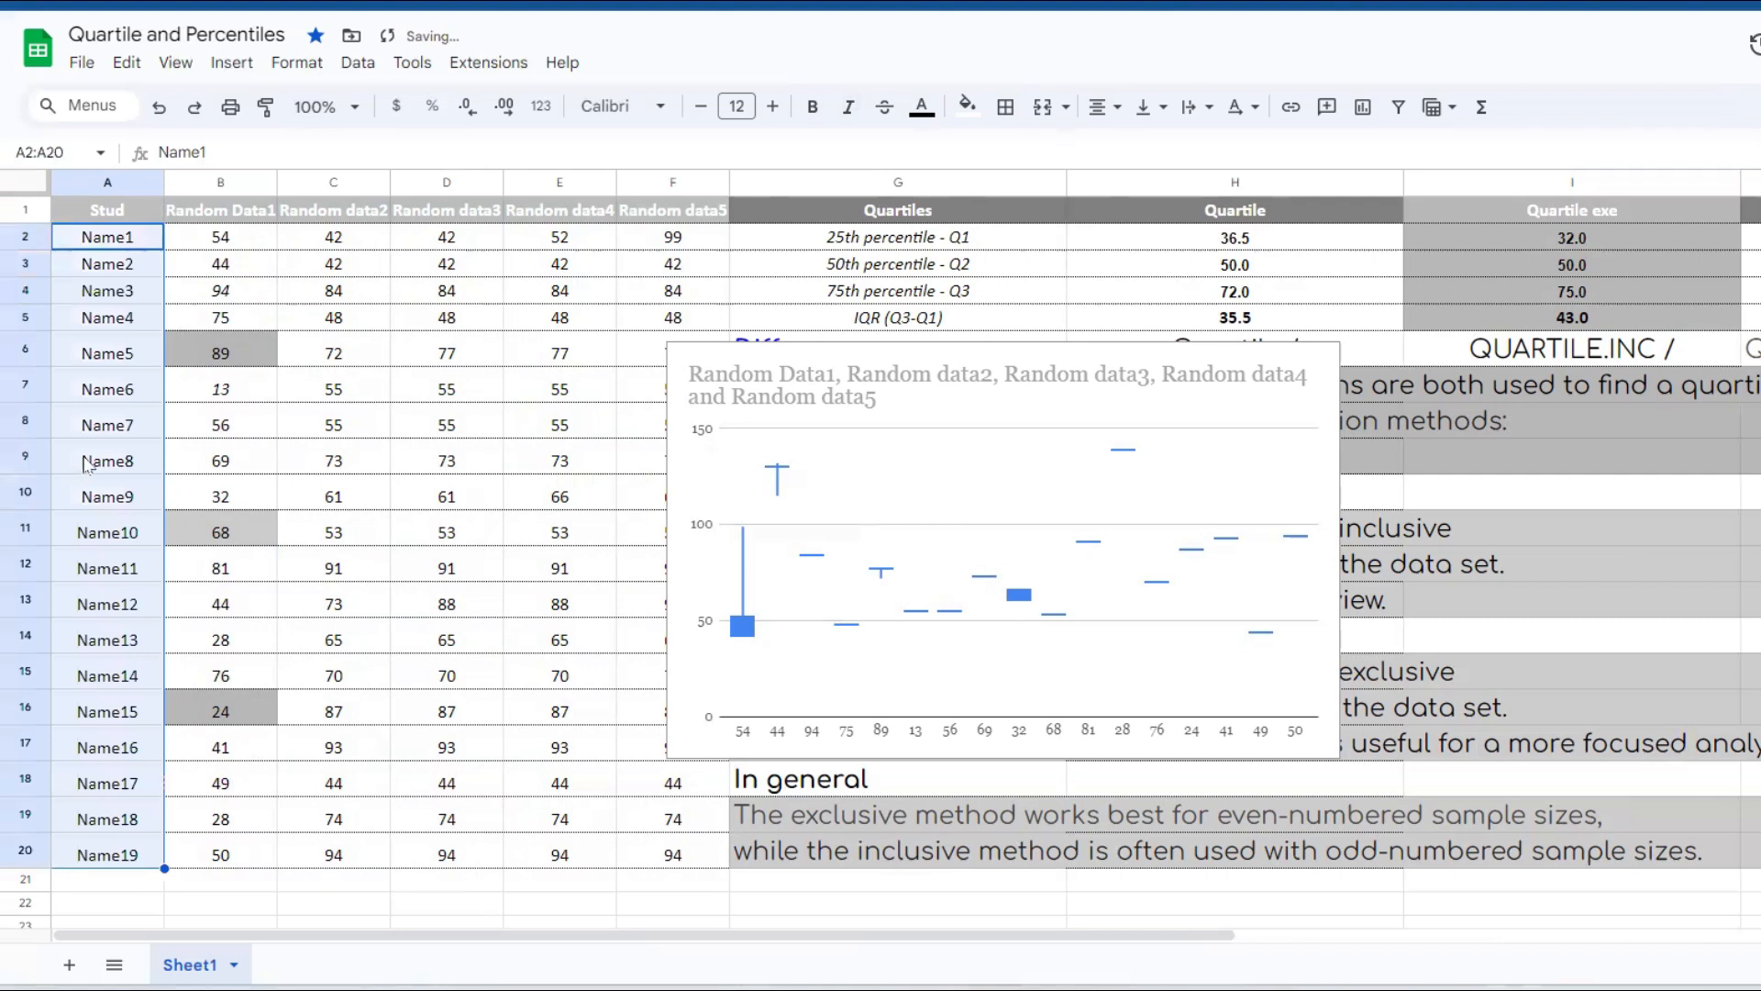
- Delete the existing chart and insert a new candlestick chart from the range A1:F20
left_click(894, 366)
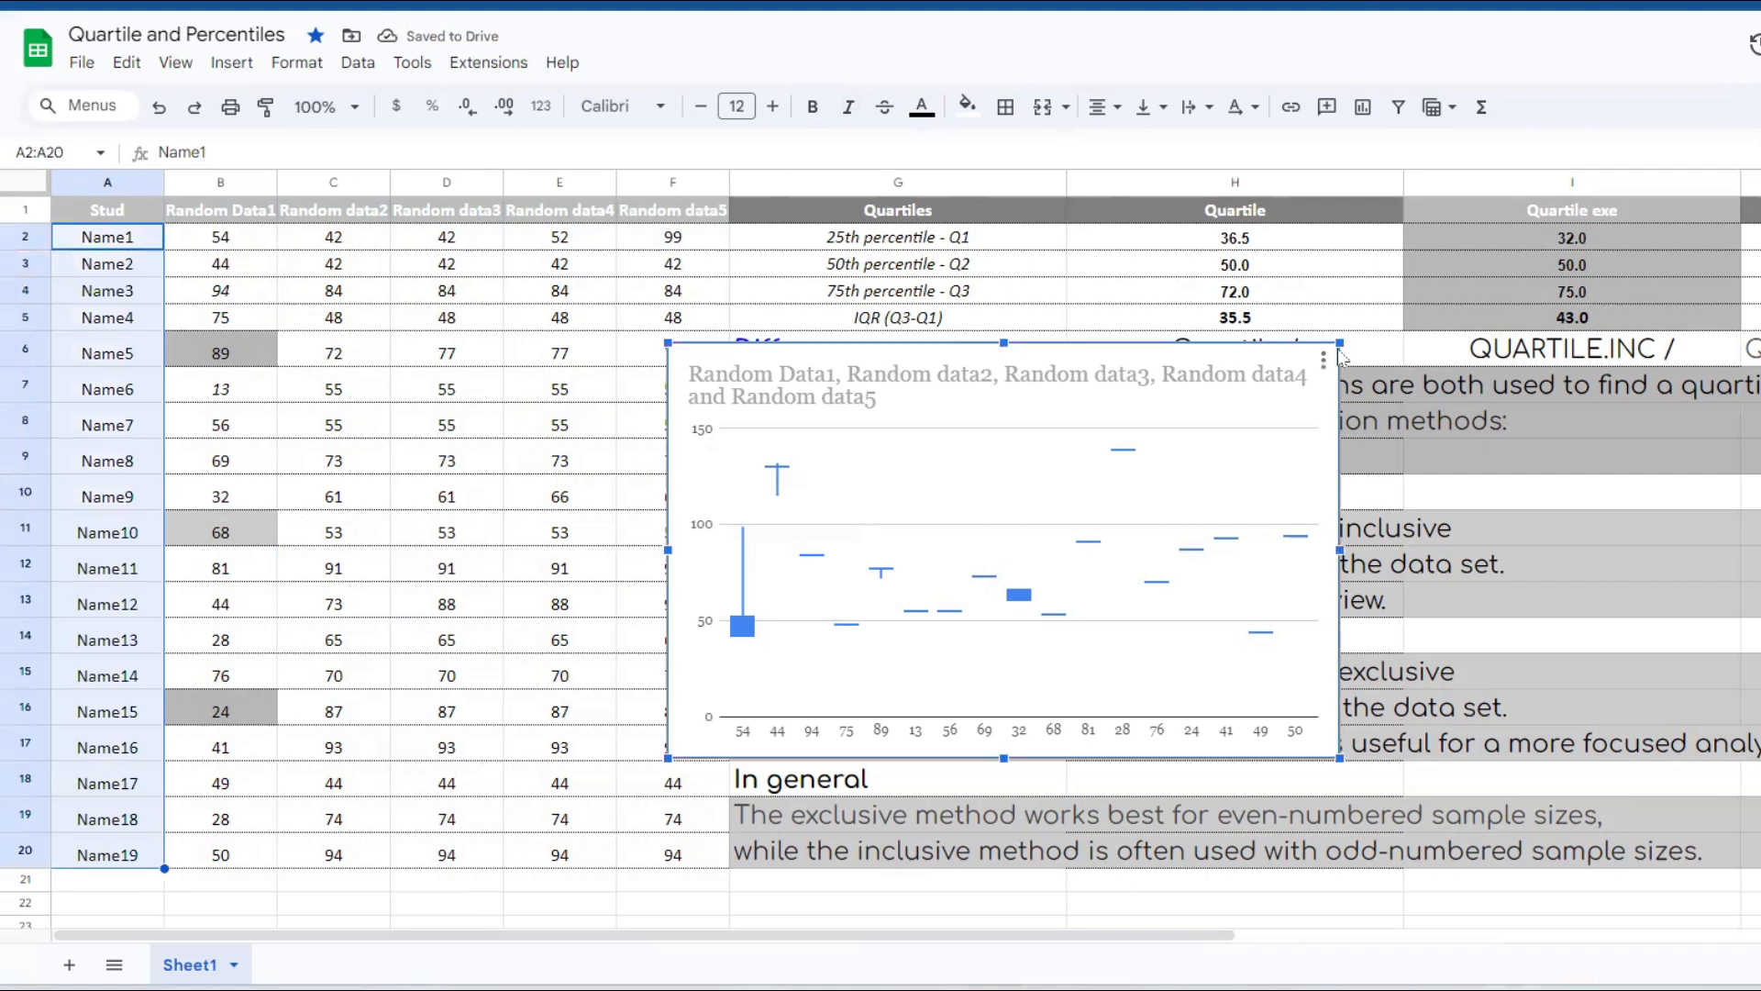
key("Delete")
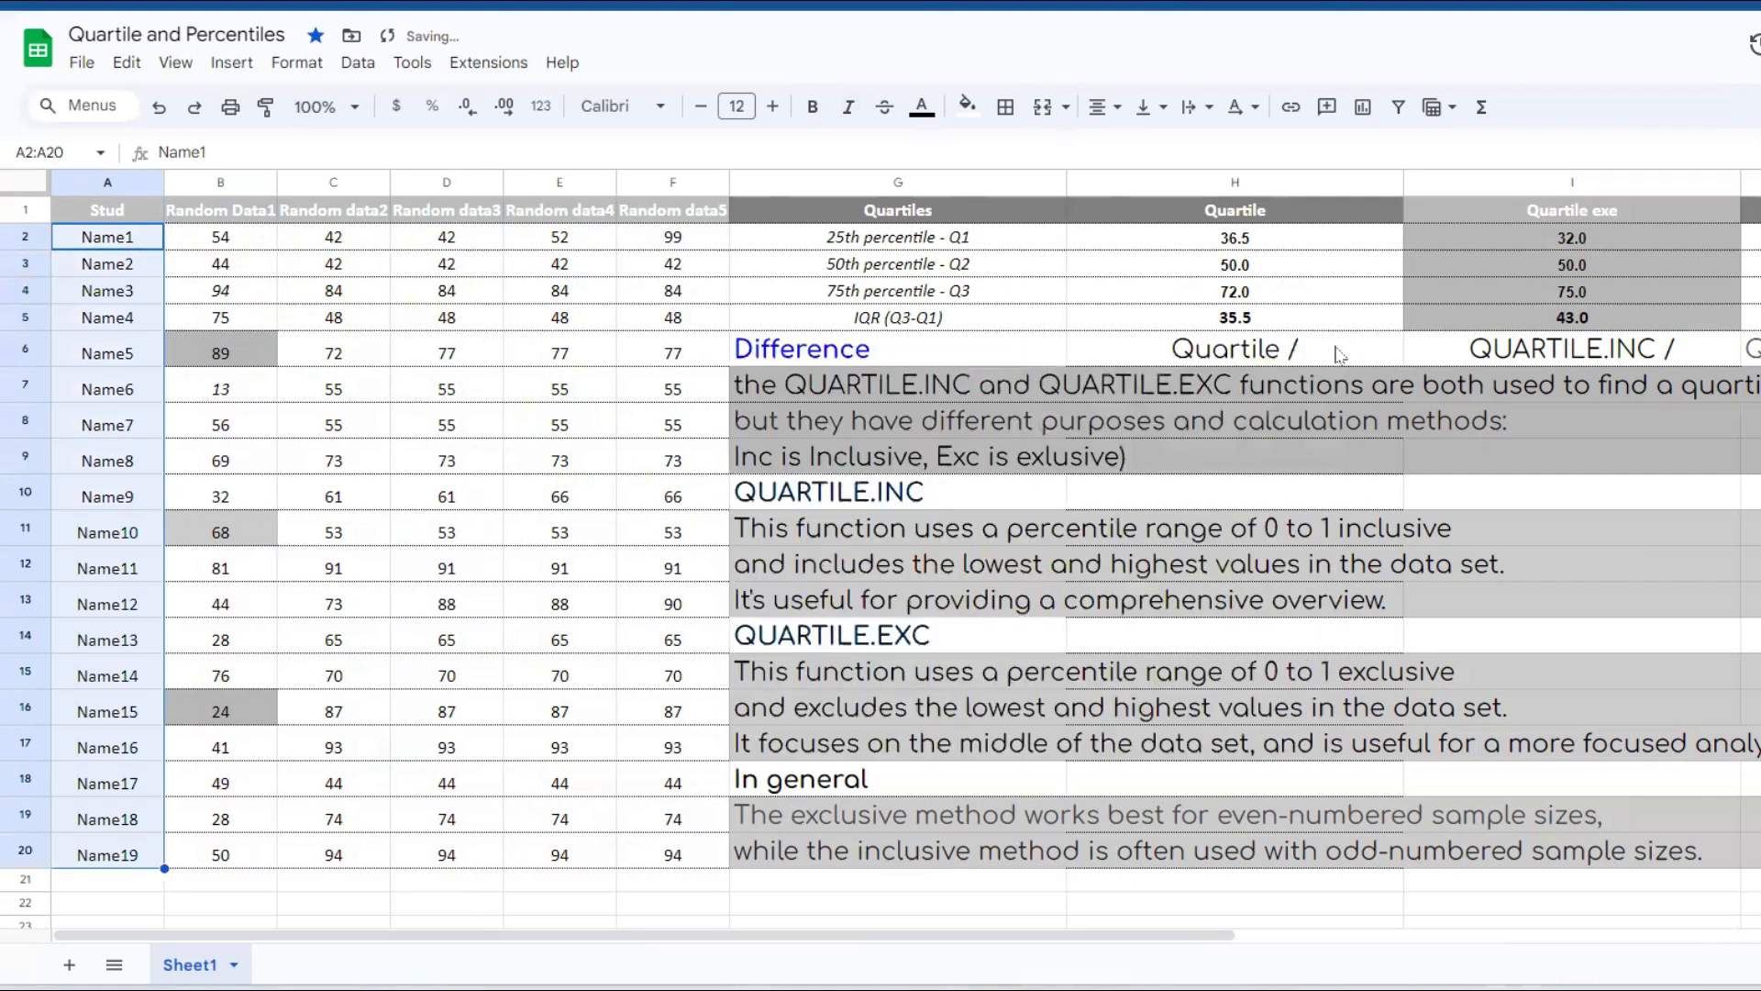
mouse_move(118, 182)
left_mouse_down()
mouse_move(101, 189)
mouse_move(598, 226)
mouse_move(138, 224)
mouse_move(133, 188)
left_mouse_up()
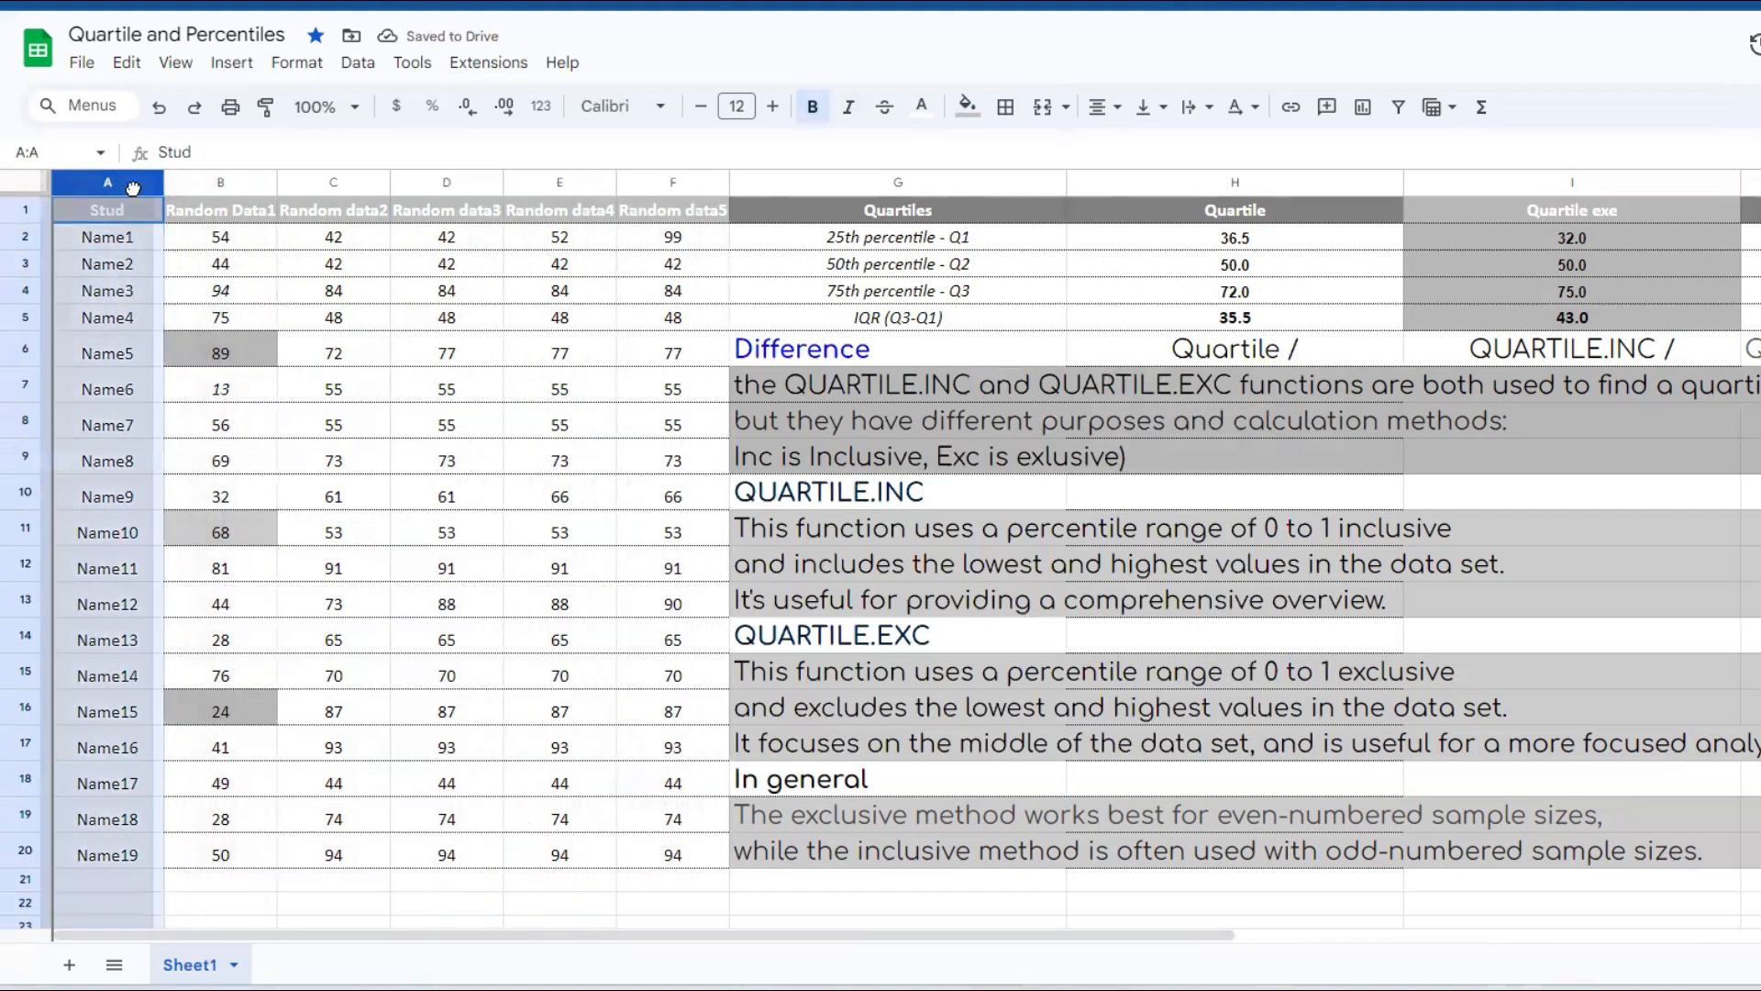
left_click(139, 236)
left_click(128, 213)
key("shift+Right")
key("shift+Right")
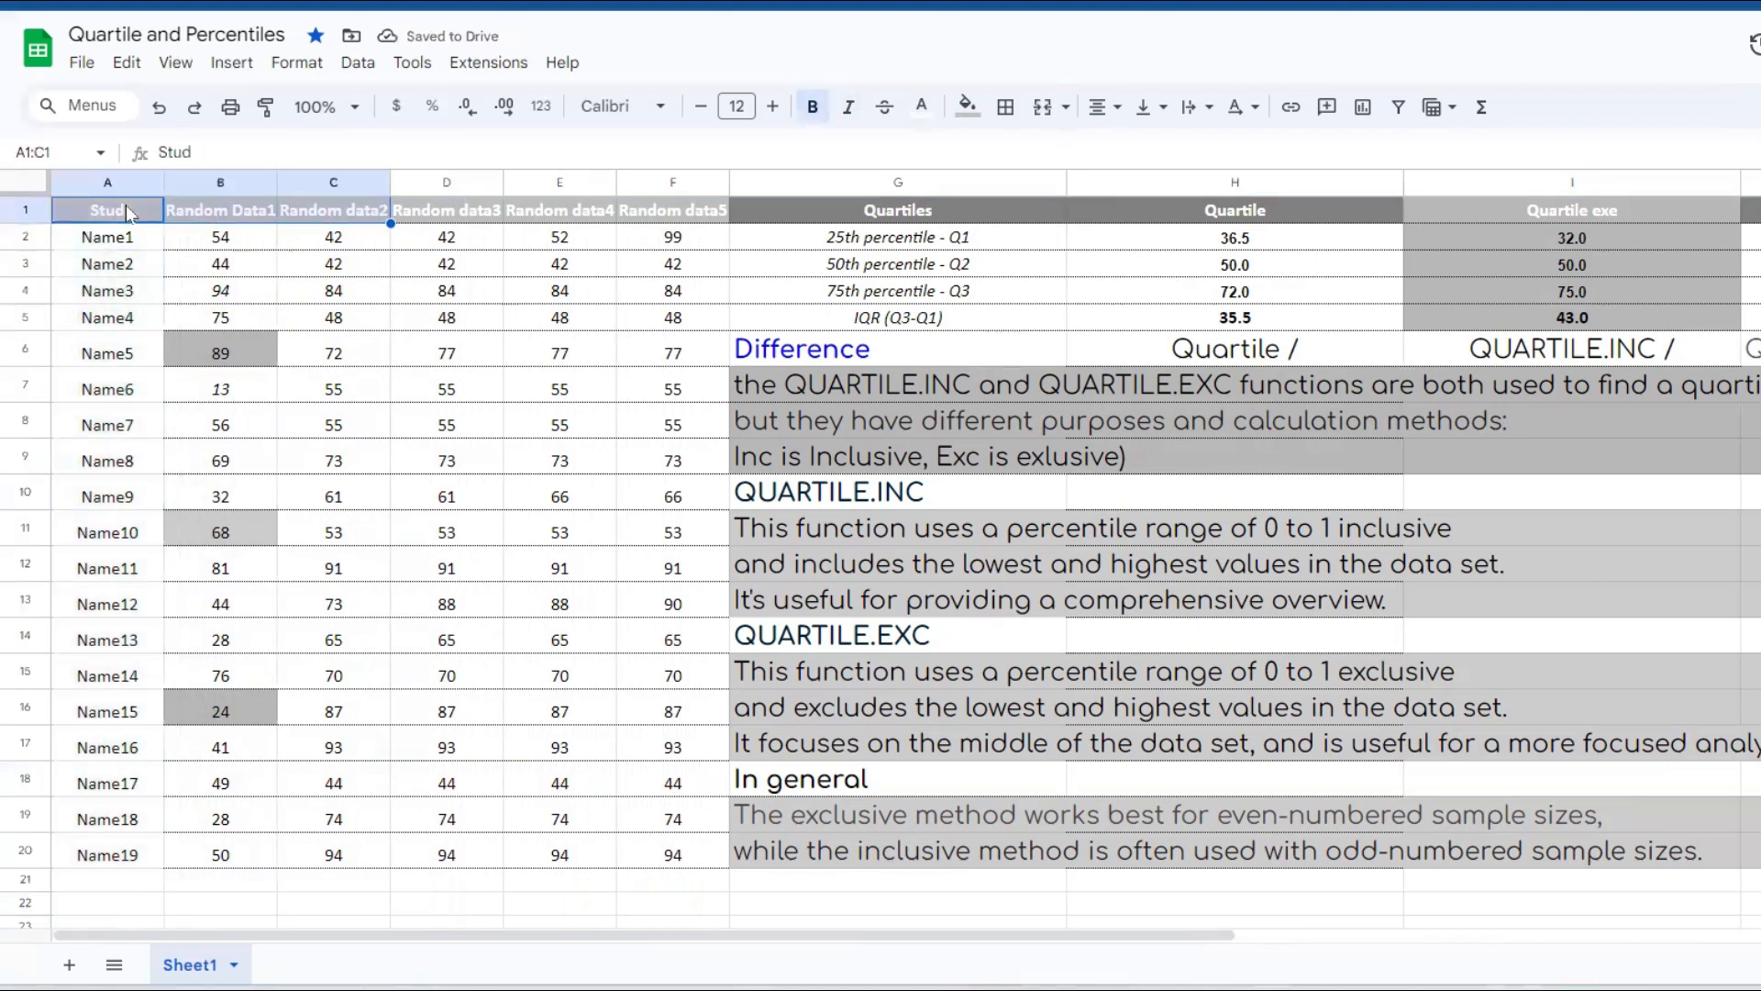
key("shift+Right")
key("shift+Right")
key("shift+Right")
key("shift+Down")
key("shift+Down")
key("shift+Down")
key("shift+Down")
key("shift+Down")
key("shift+Down")
key("shift+Down")
key("shift+Down")
key("shift+Down")
key("shift+Down")
key("shift+Down")
key("shift+Down")
key("shift+Down")
key("shift+Down")
key("shift+Down")
key("shift+Down")
key("shift+Down")
key("shift+Down")
key("shift+Down")
key("shift+Down")
key("shift+Up")
key("shift+Up")
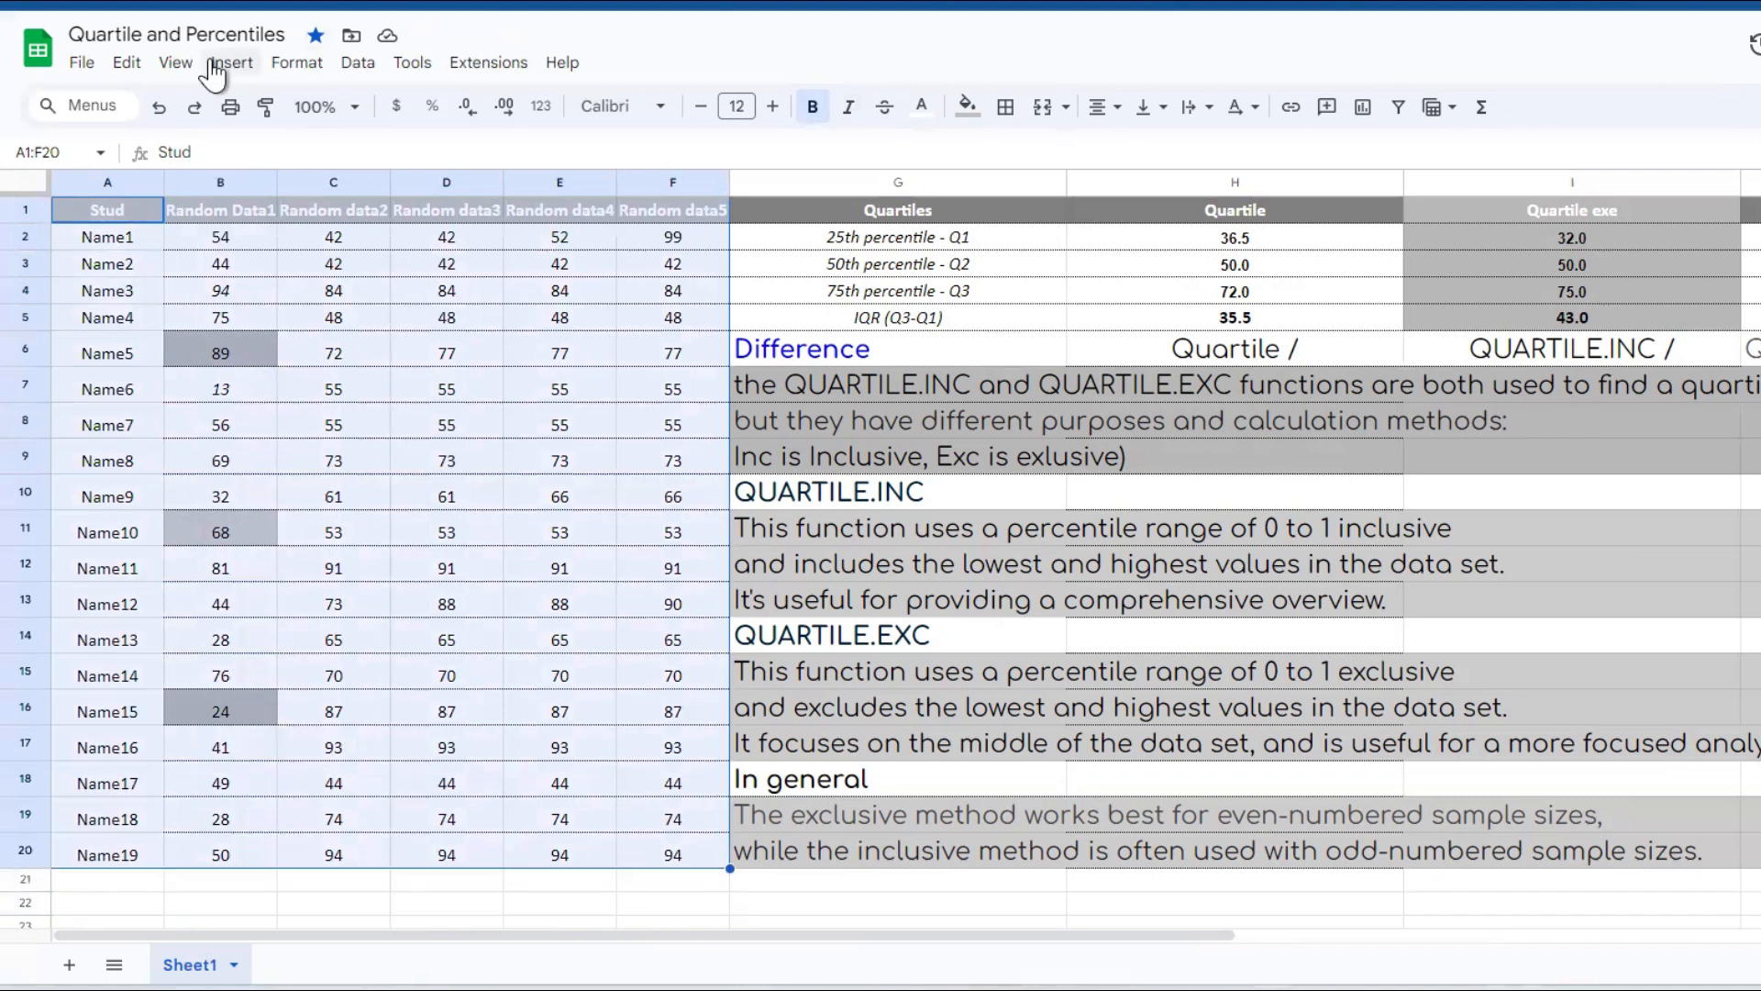
left_click(212, 64)
key("Escape")
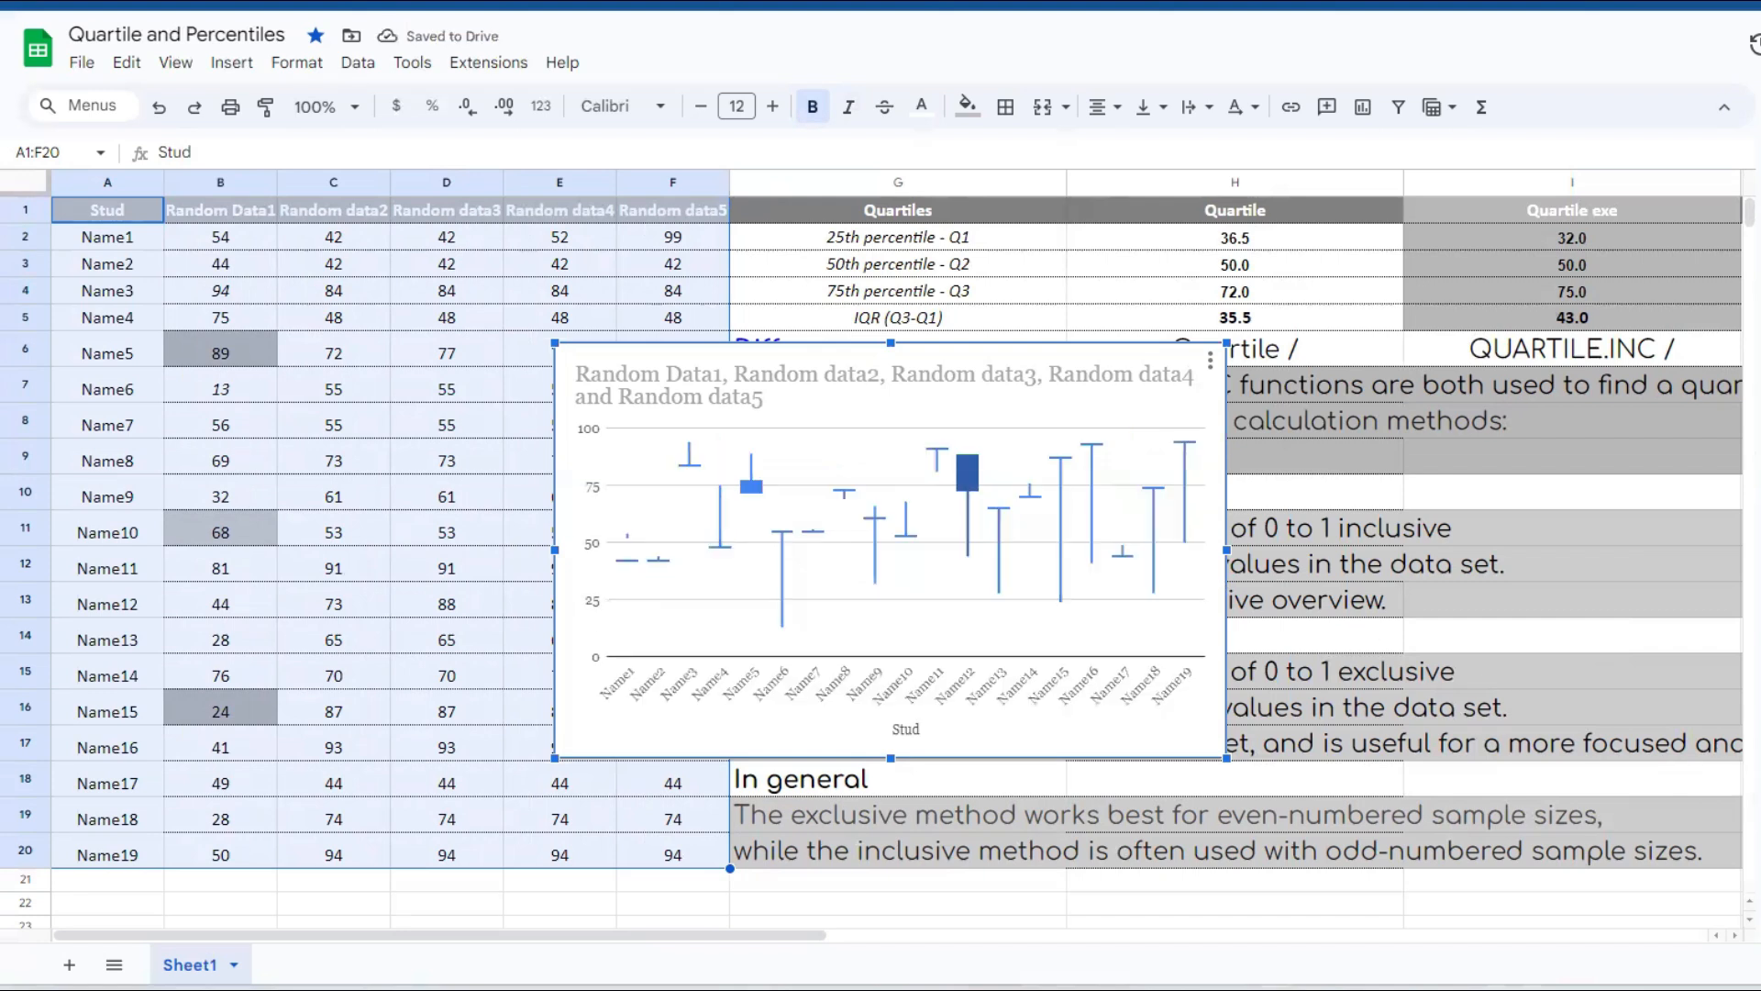
- Edit the candlestick chart to switch its rows and columns, giving one candle for each random data column
left_click(782, 612)
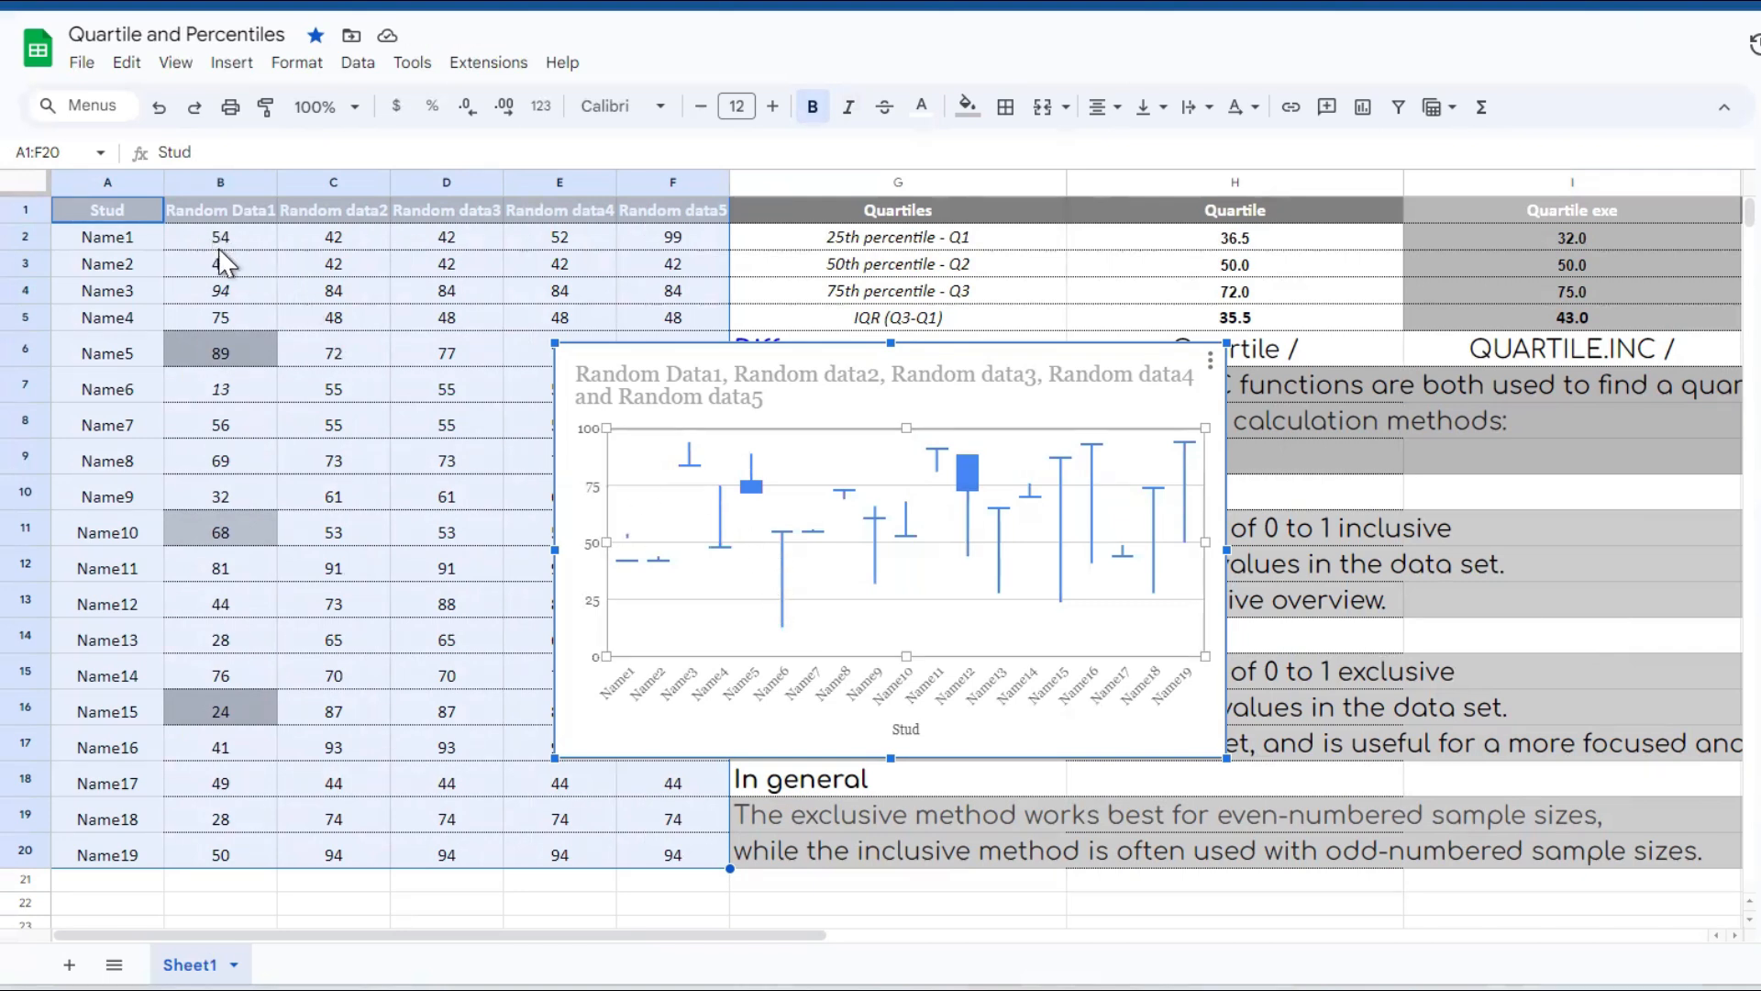
left_click(245, 244)
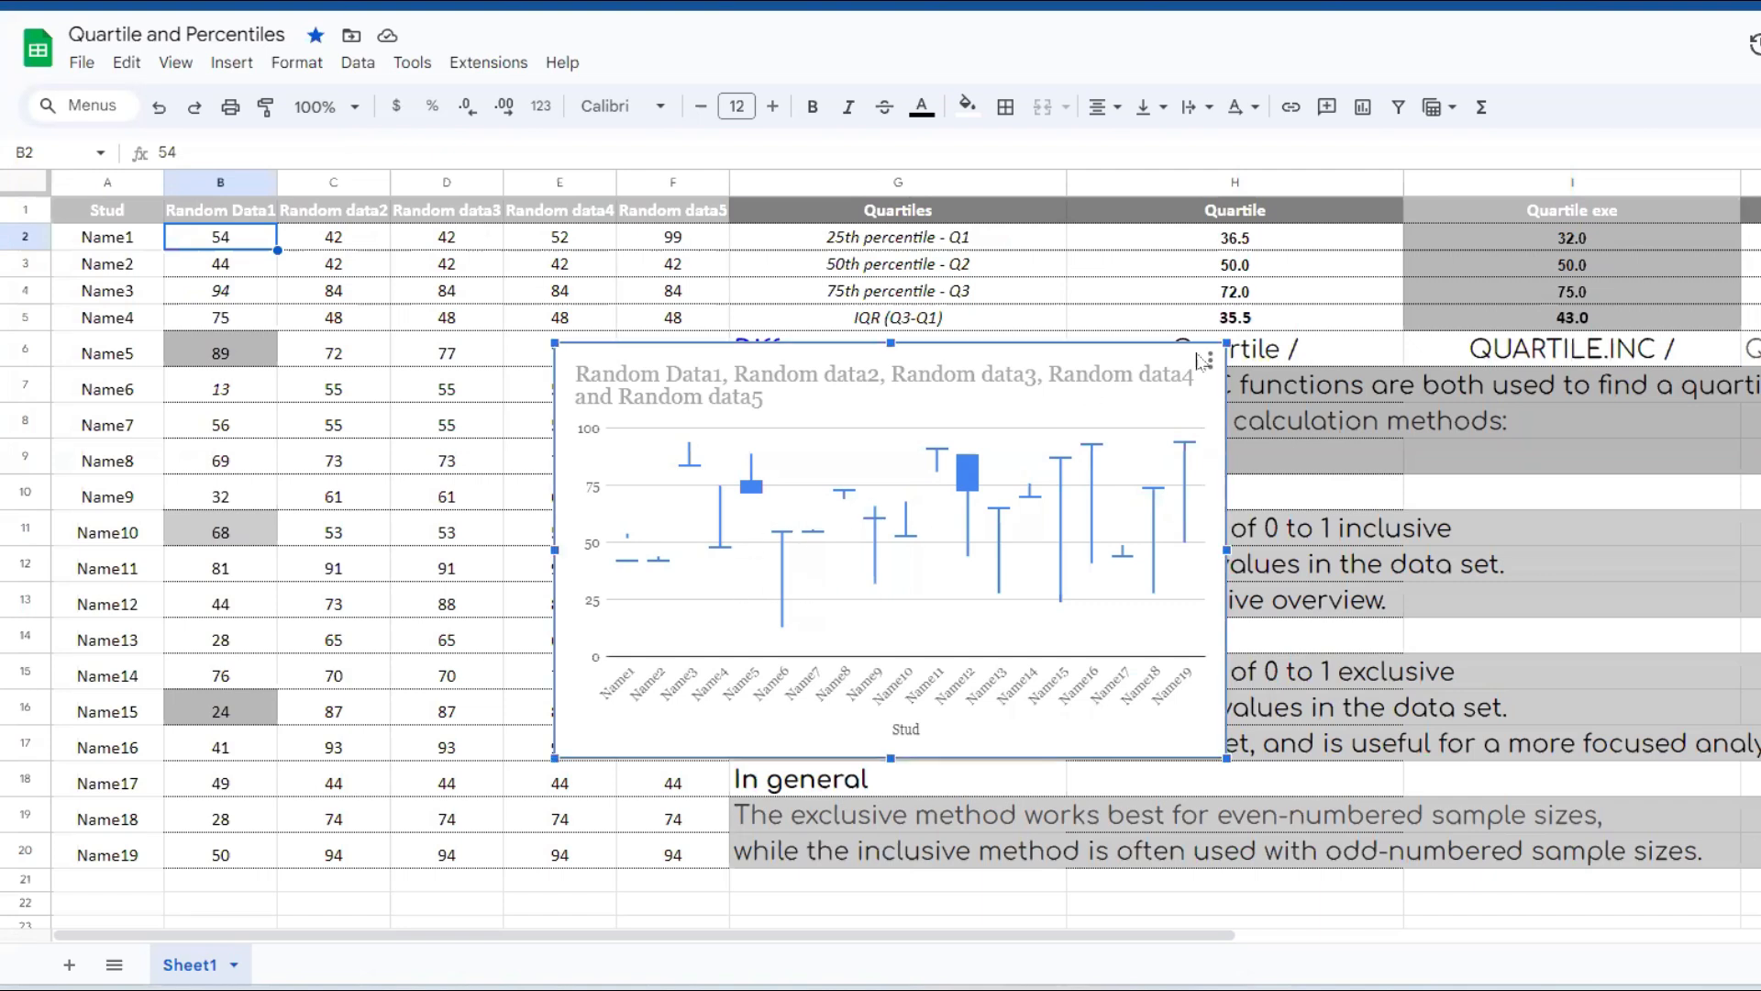
left_click(1213, 359)
left_click(1236, 404)
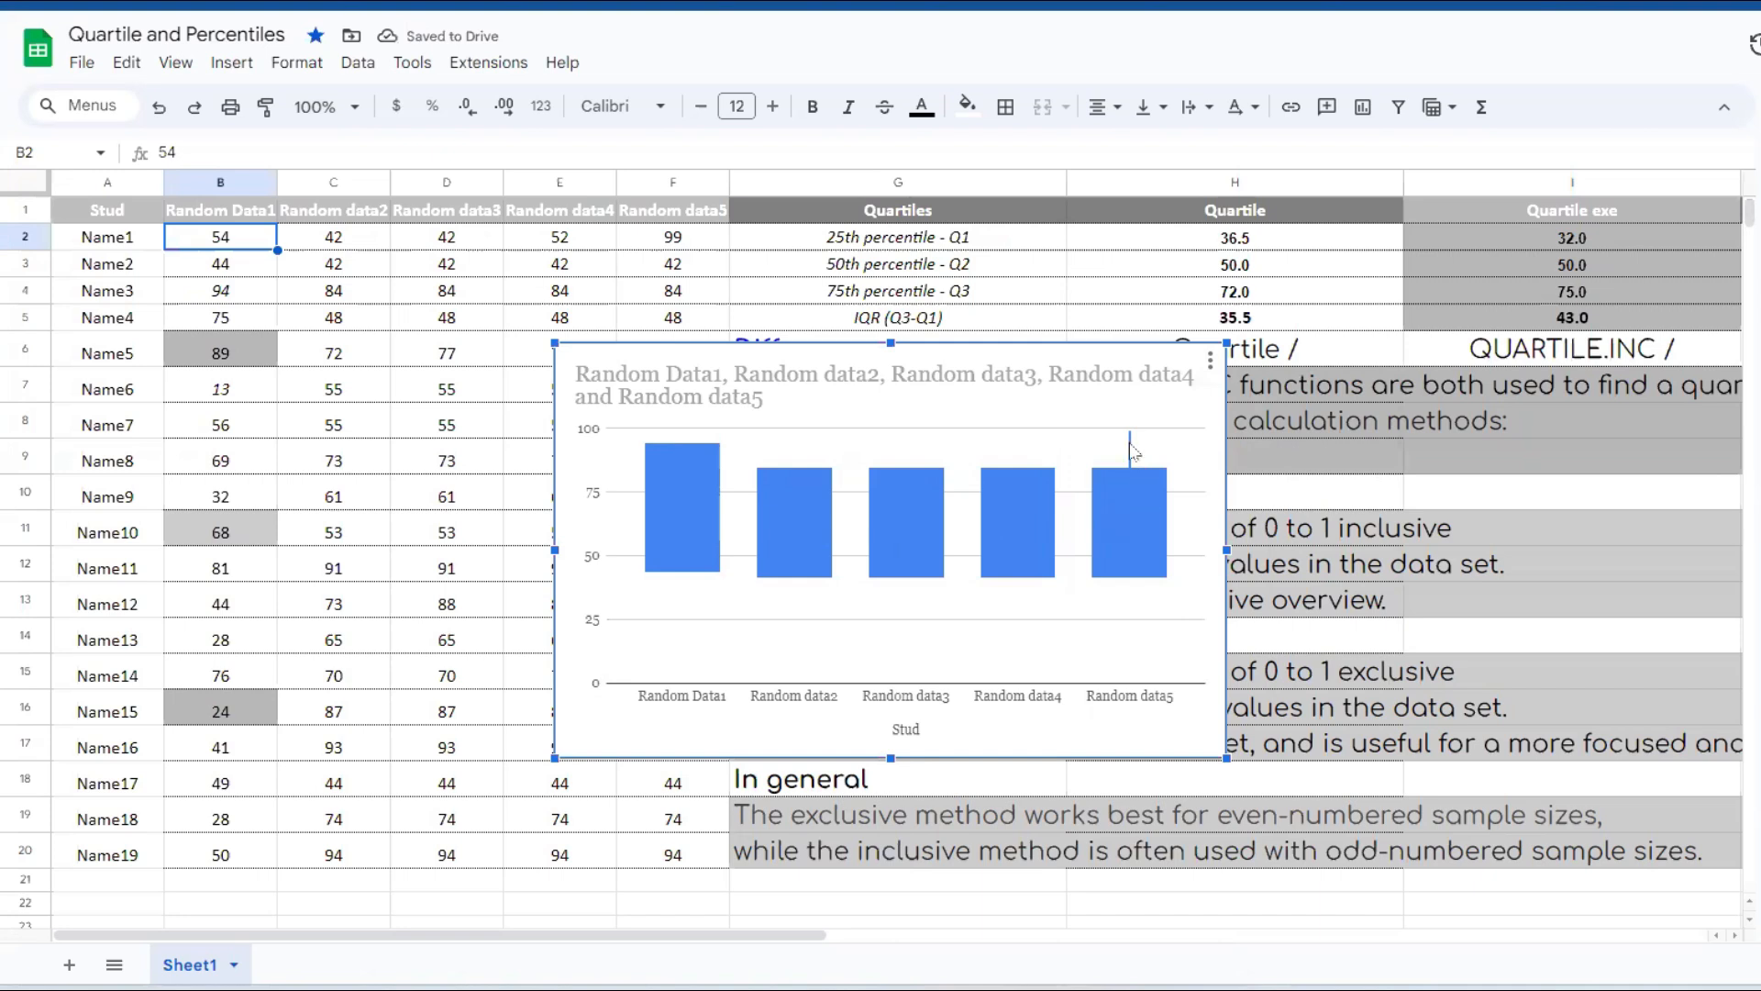
- Open the chart's data range settings and select its plot area
right_click(1130, 500)
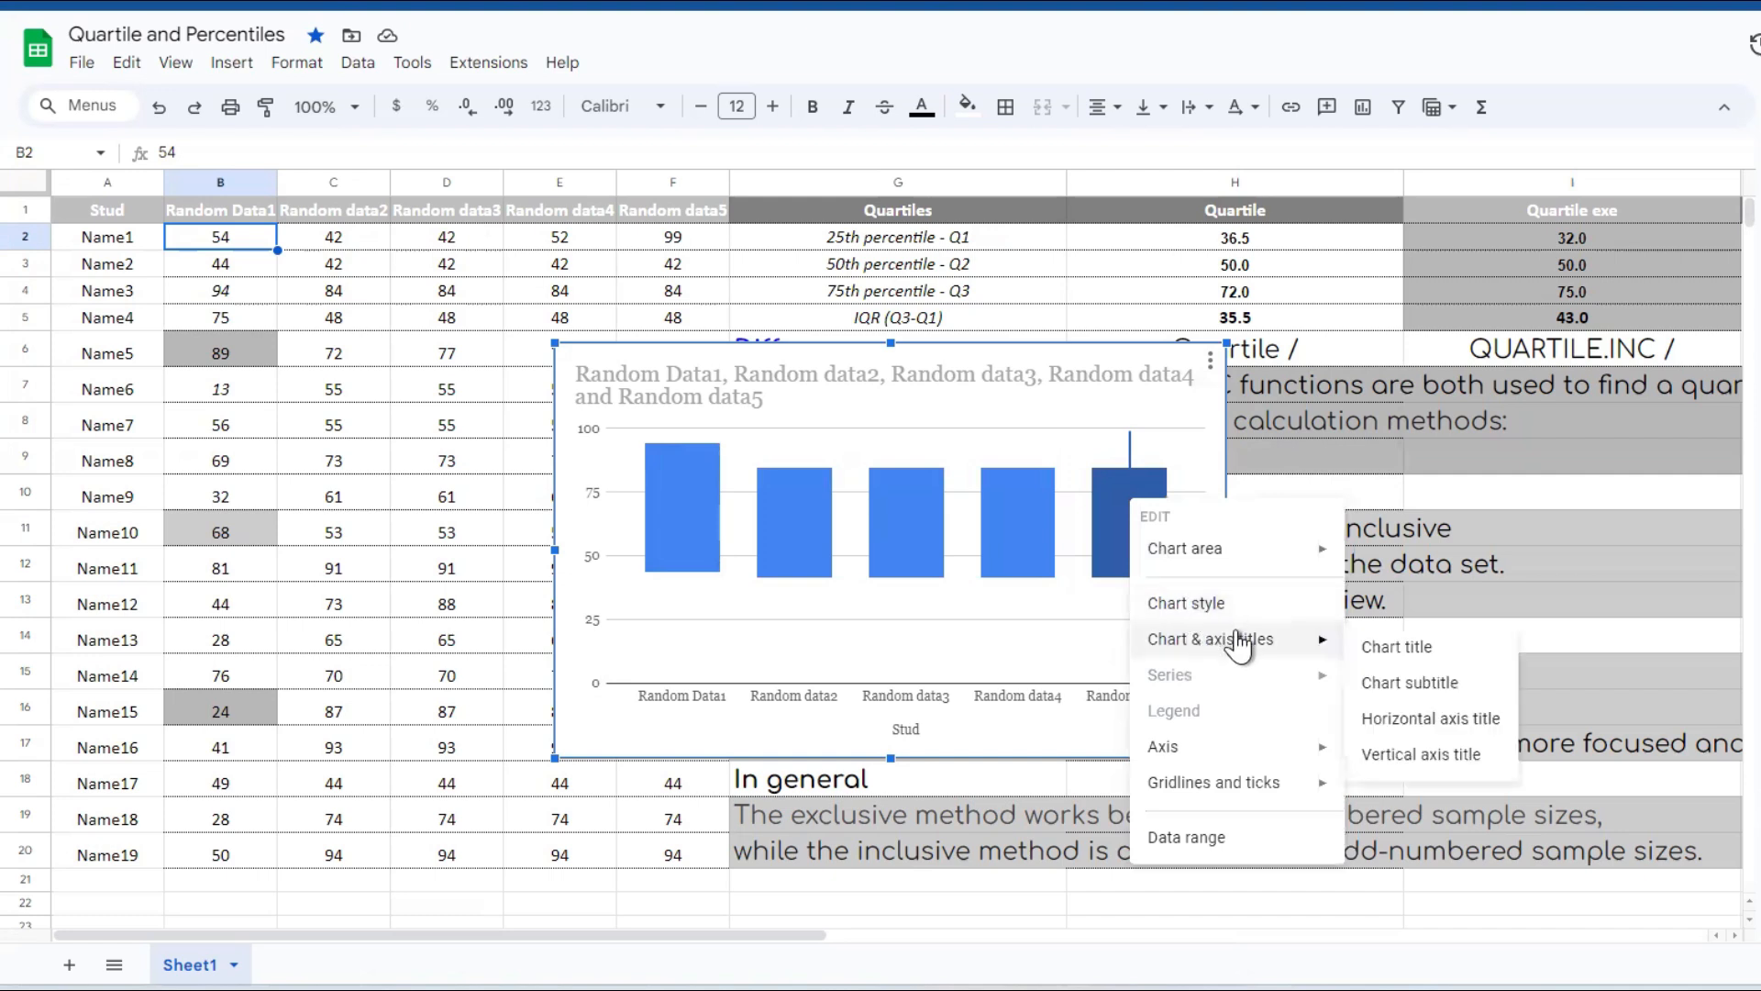
mouse_move(1285, 782)
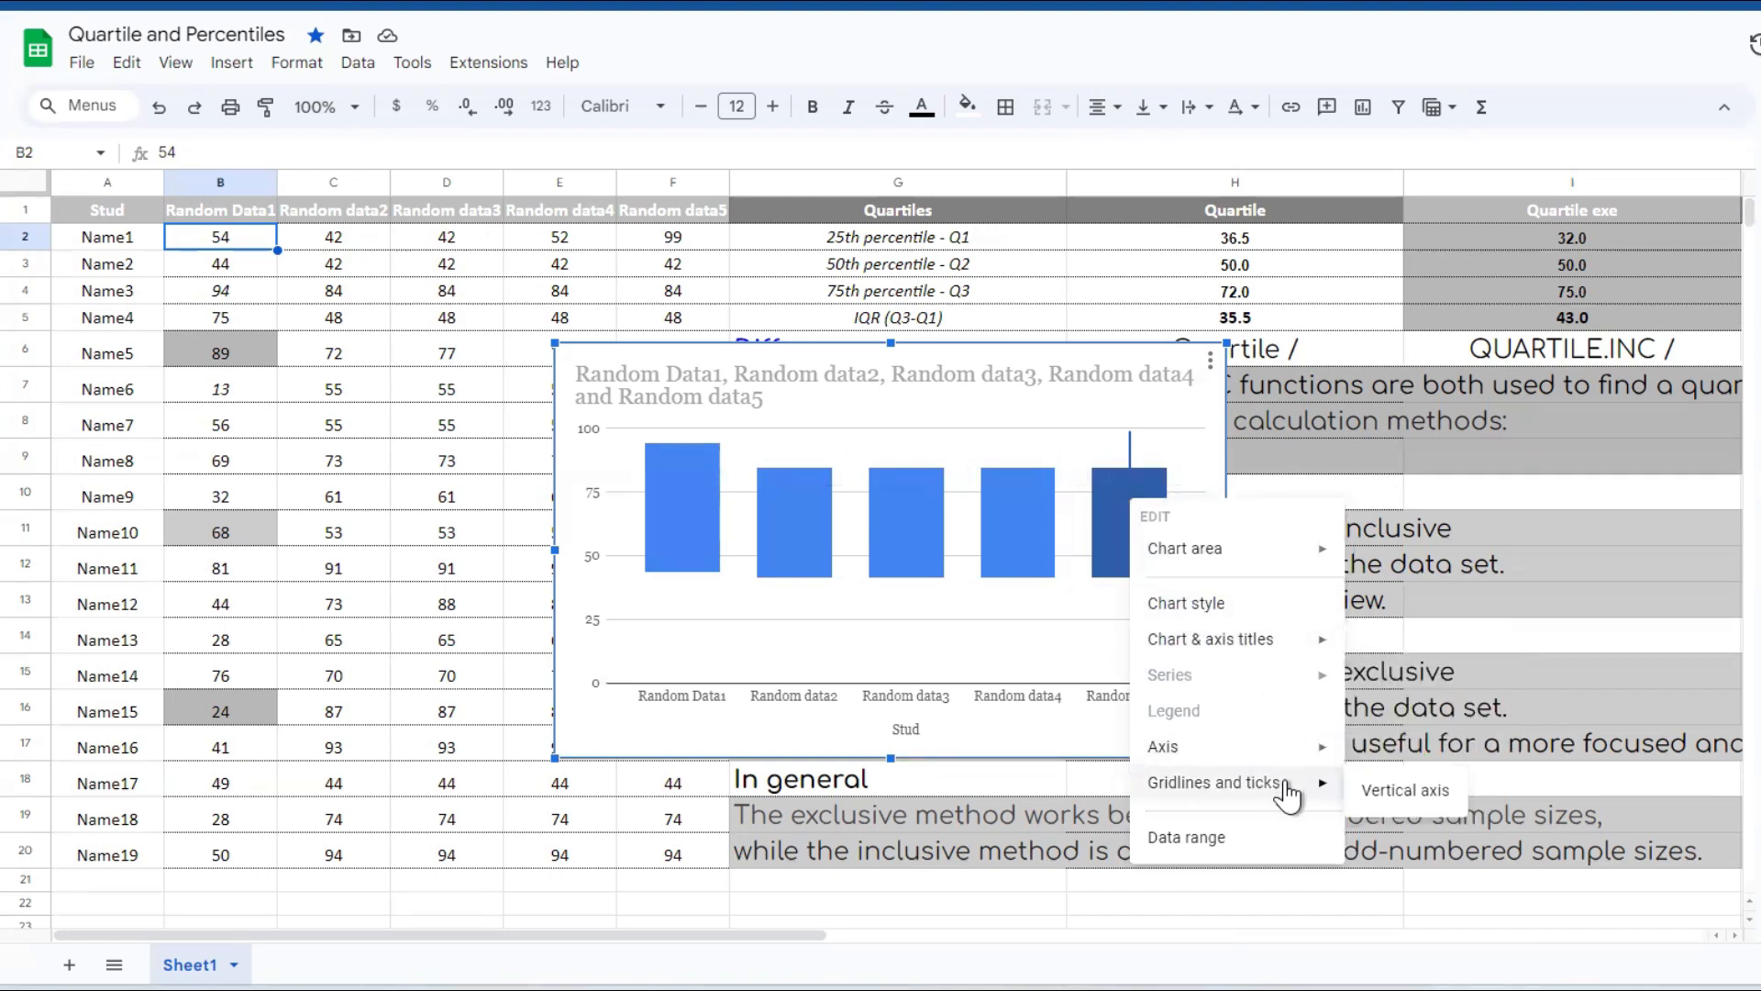
left_click(1232, 839)
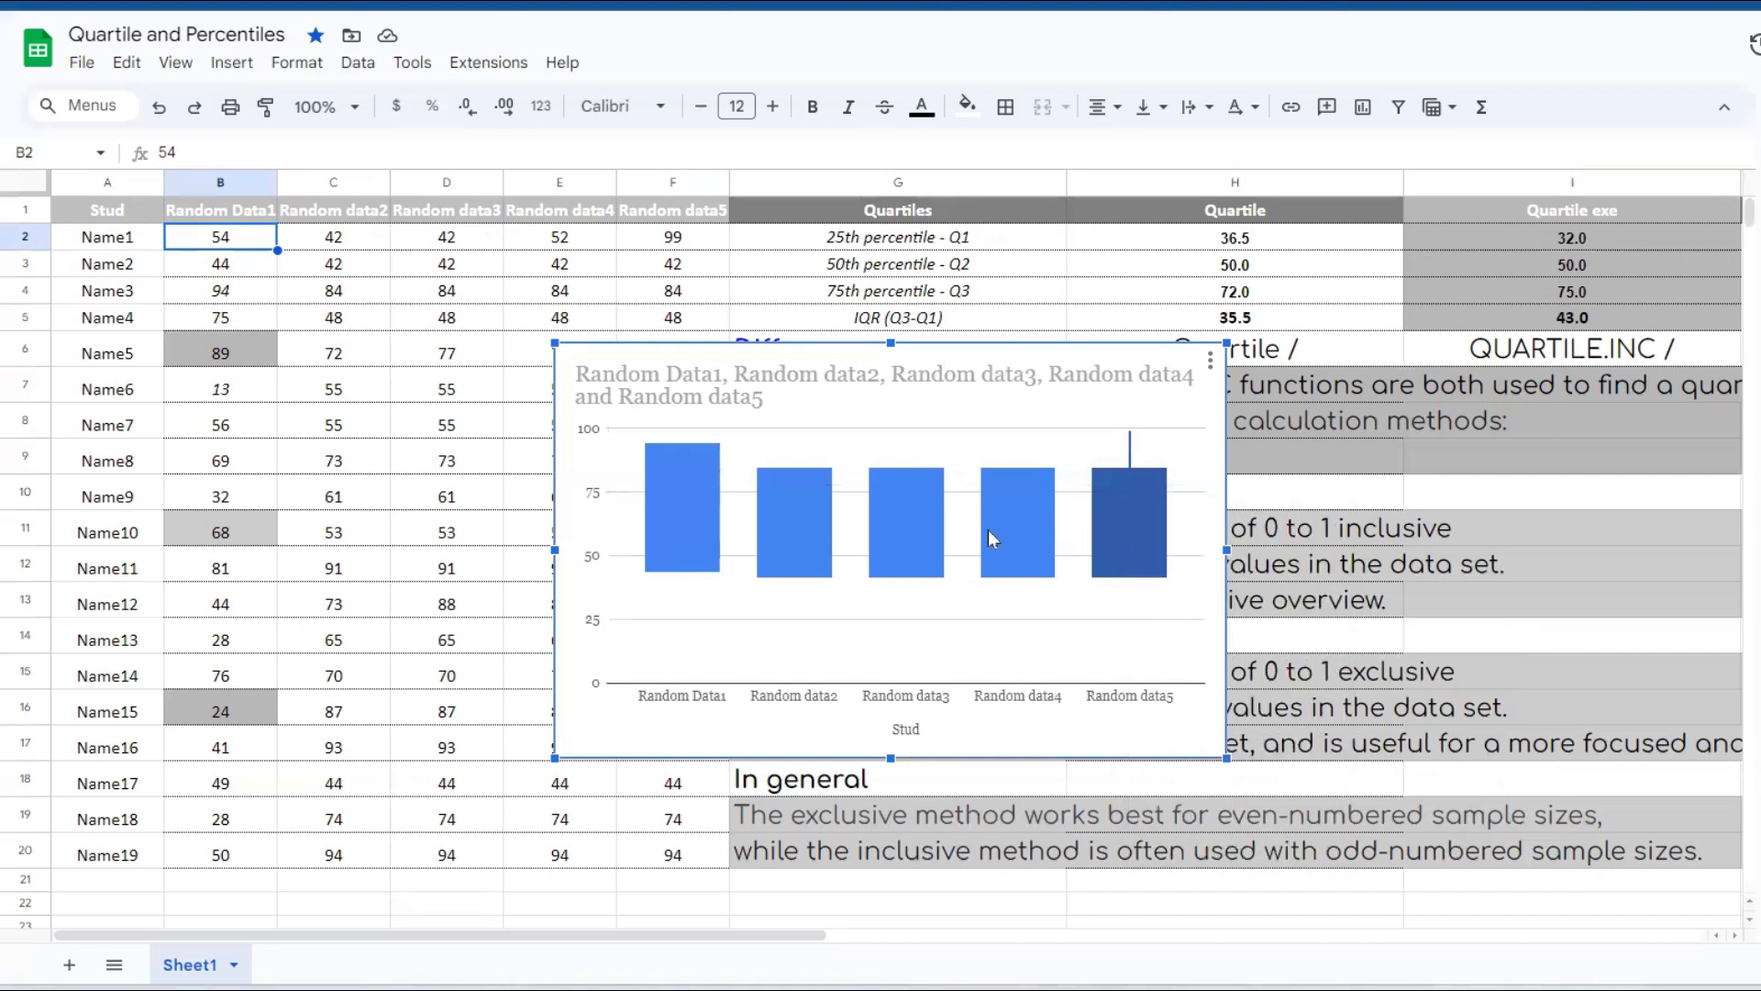
left_click(647, 520)
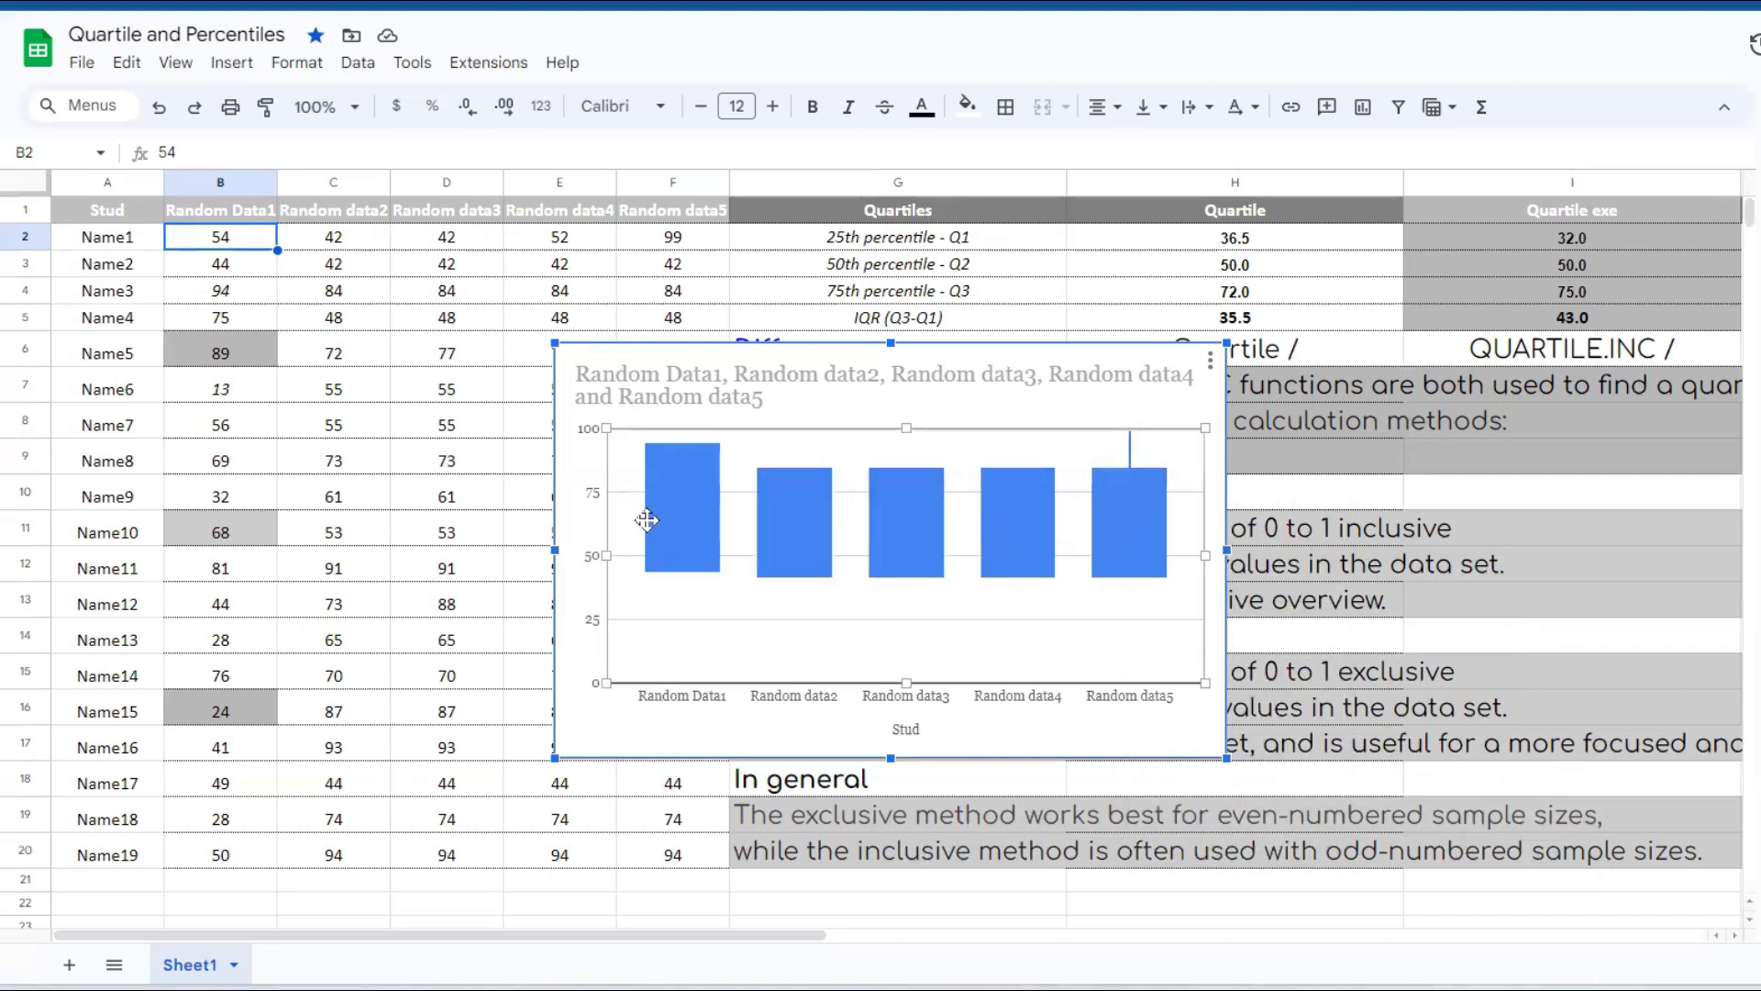
- Change the candlestick chart's title to "Box Plot" and undo the last two chart formatting changes
left_click(660, 512)
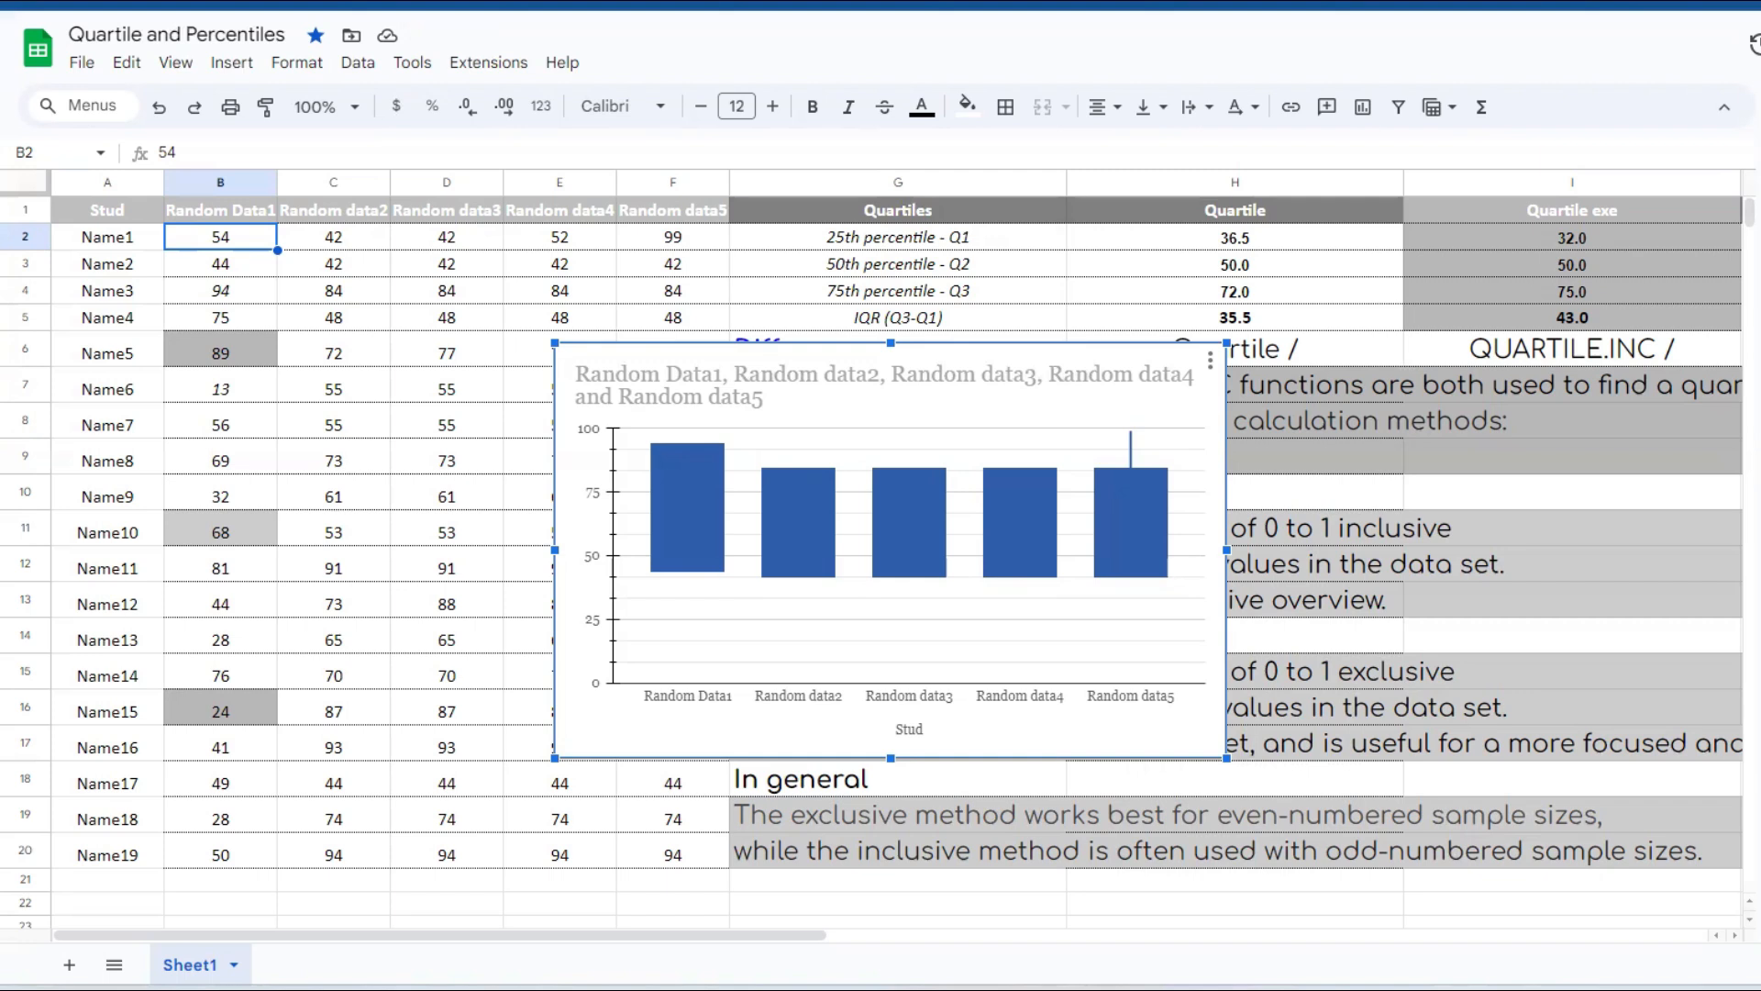
type("Wh")
key("BackSpace")
key("BackSpace")
type("Box Plot")
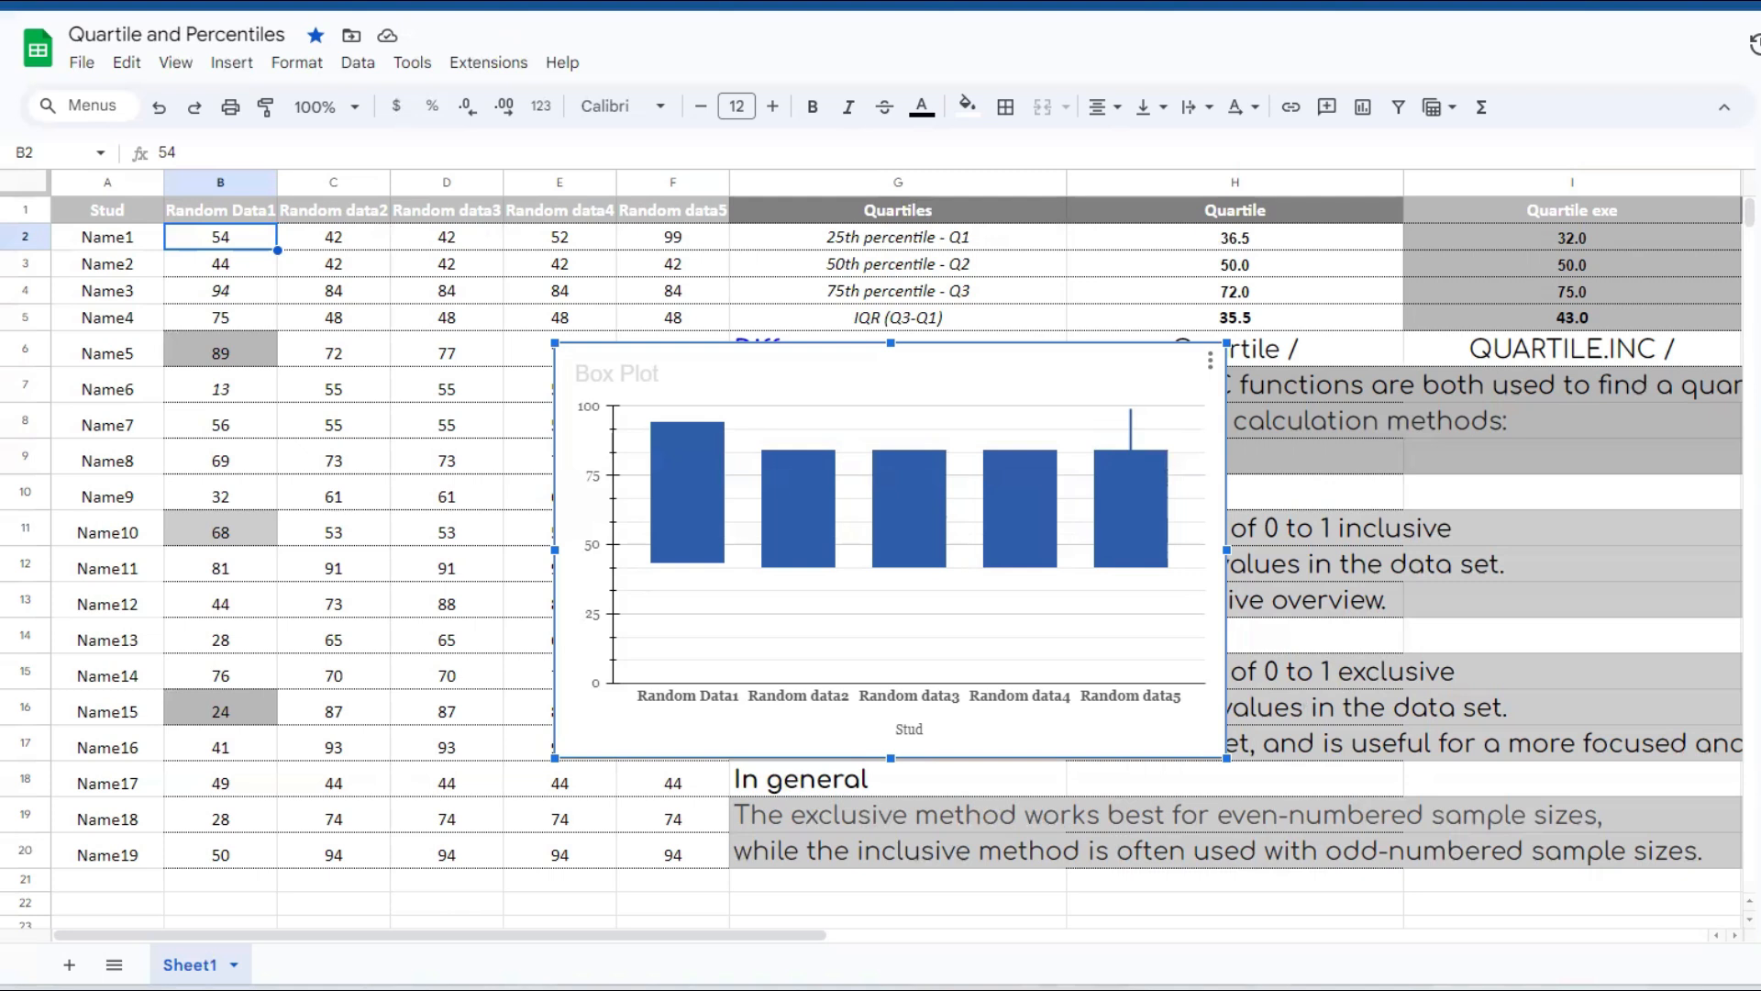
key("ctrl+z")
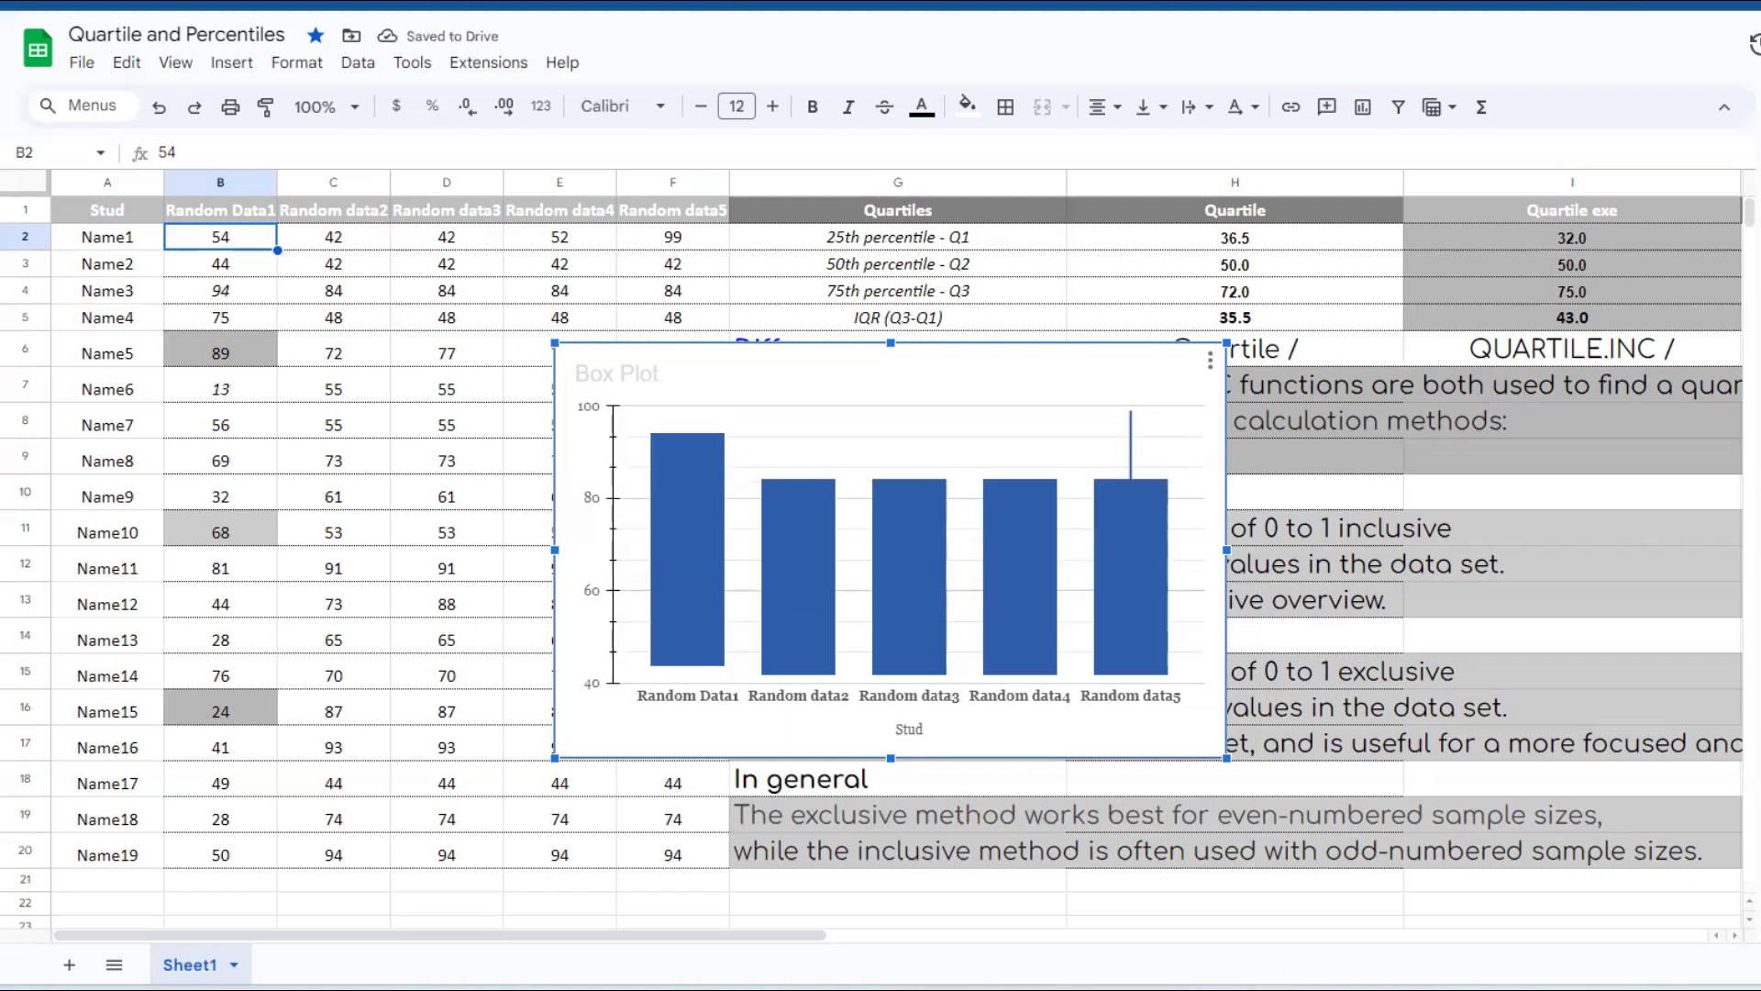
key("ctrl+z")
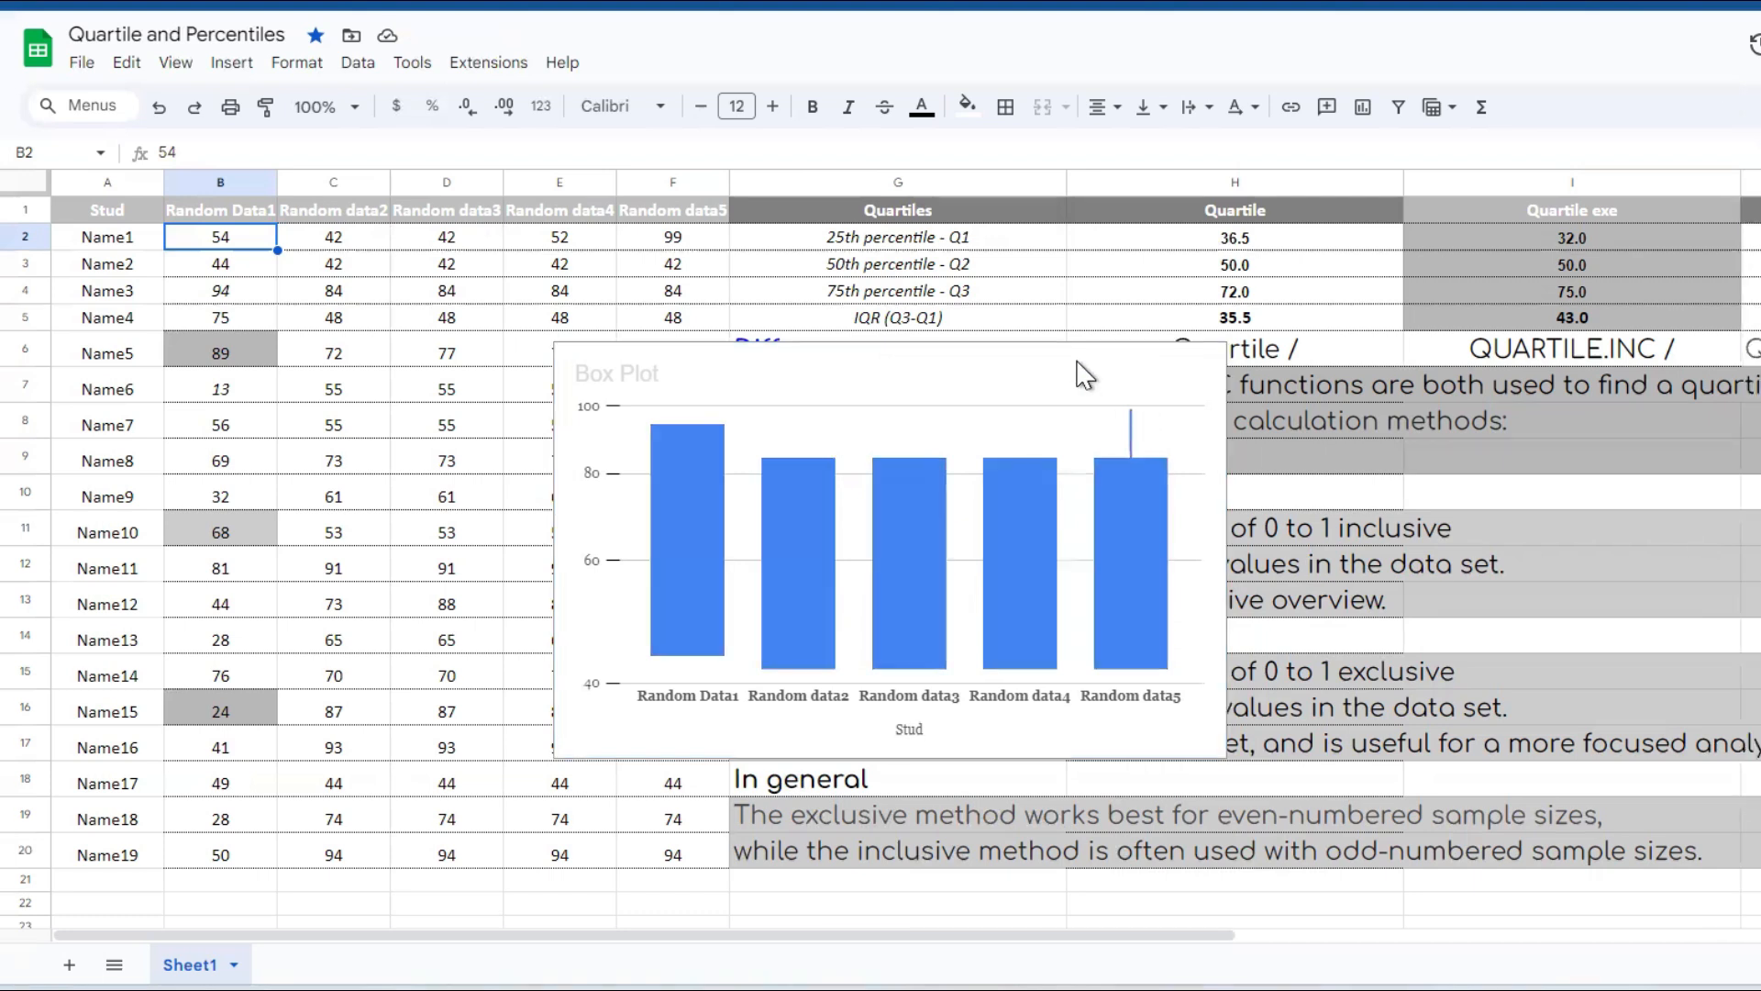
- Move the Box Plot chart off the random data columns so it starts at column I, row 8, and keep it selected
left_click_drag(1081, 373, 1757, 473)
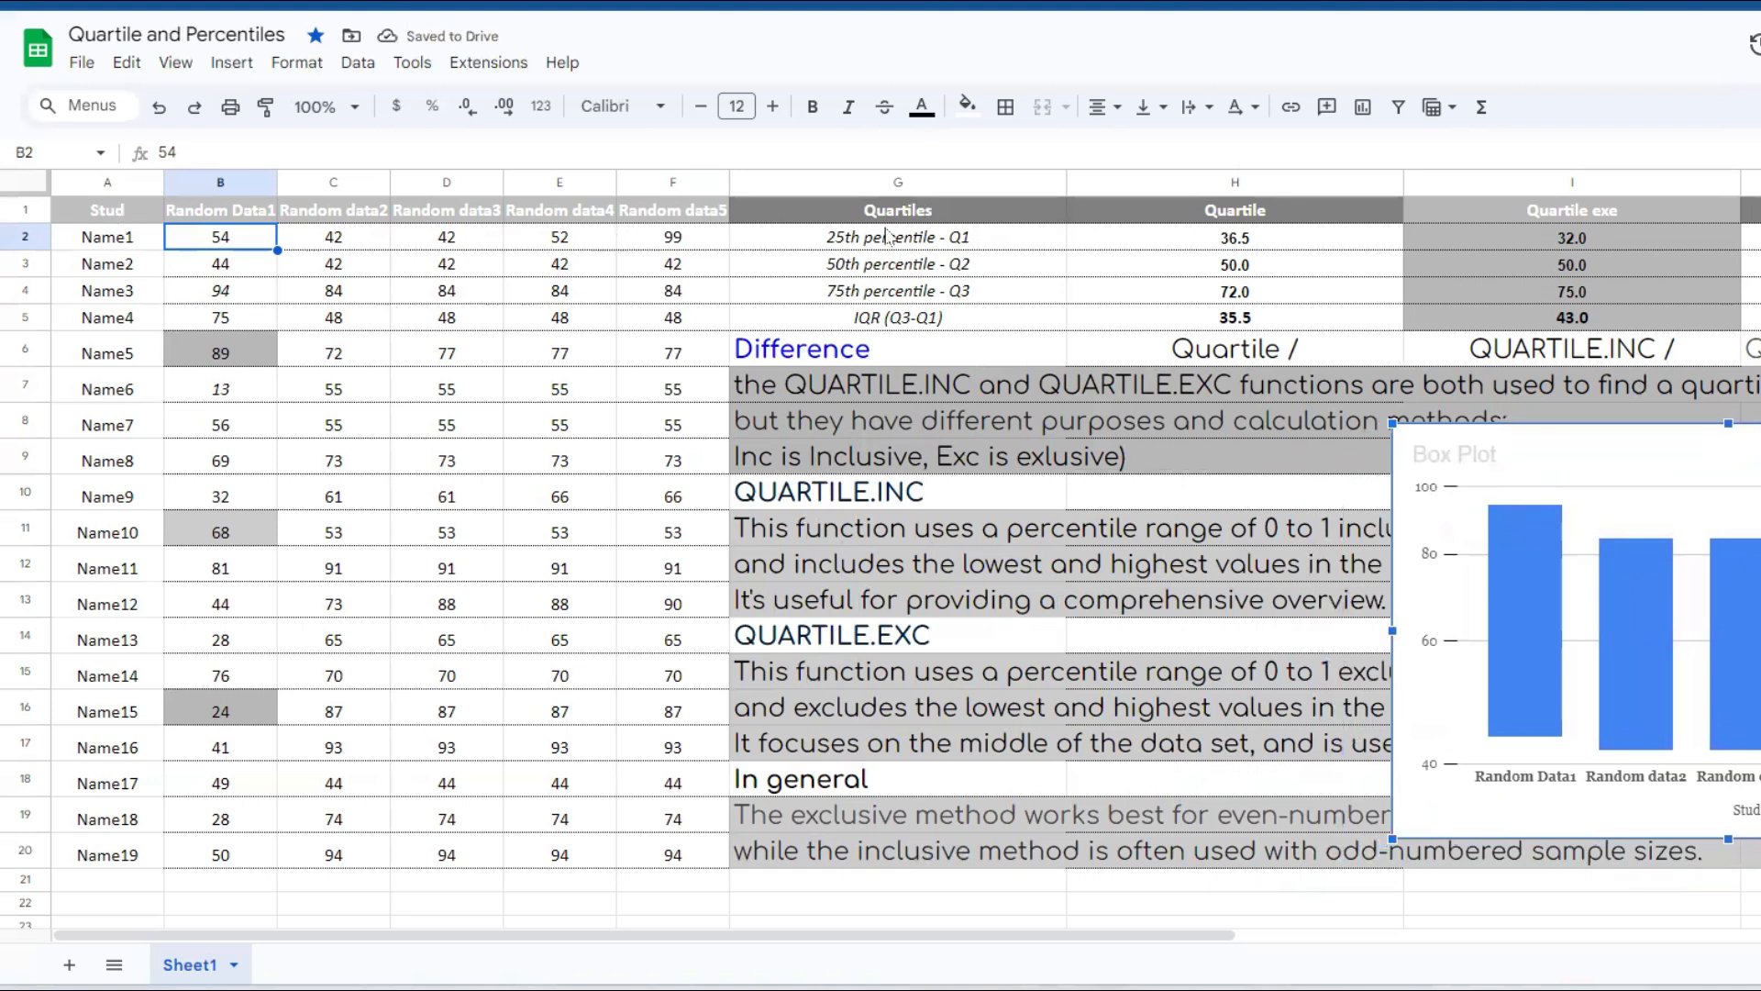
left_click(1557, 214)
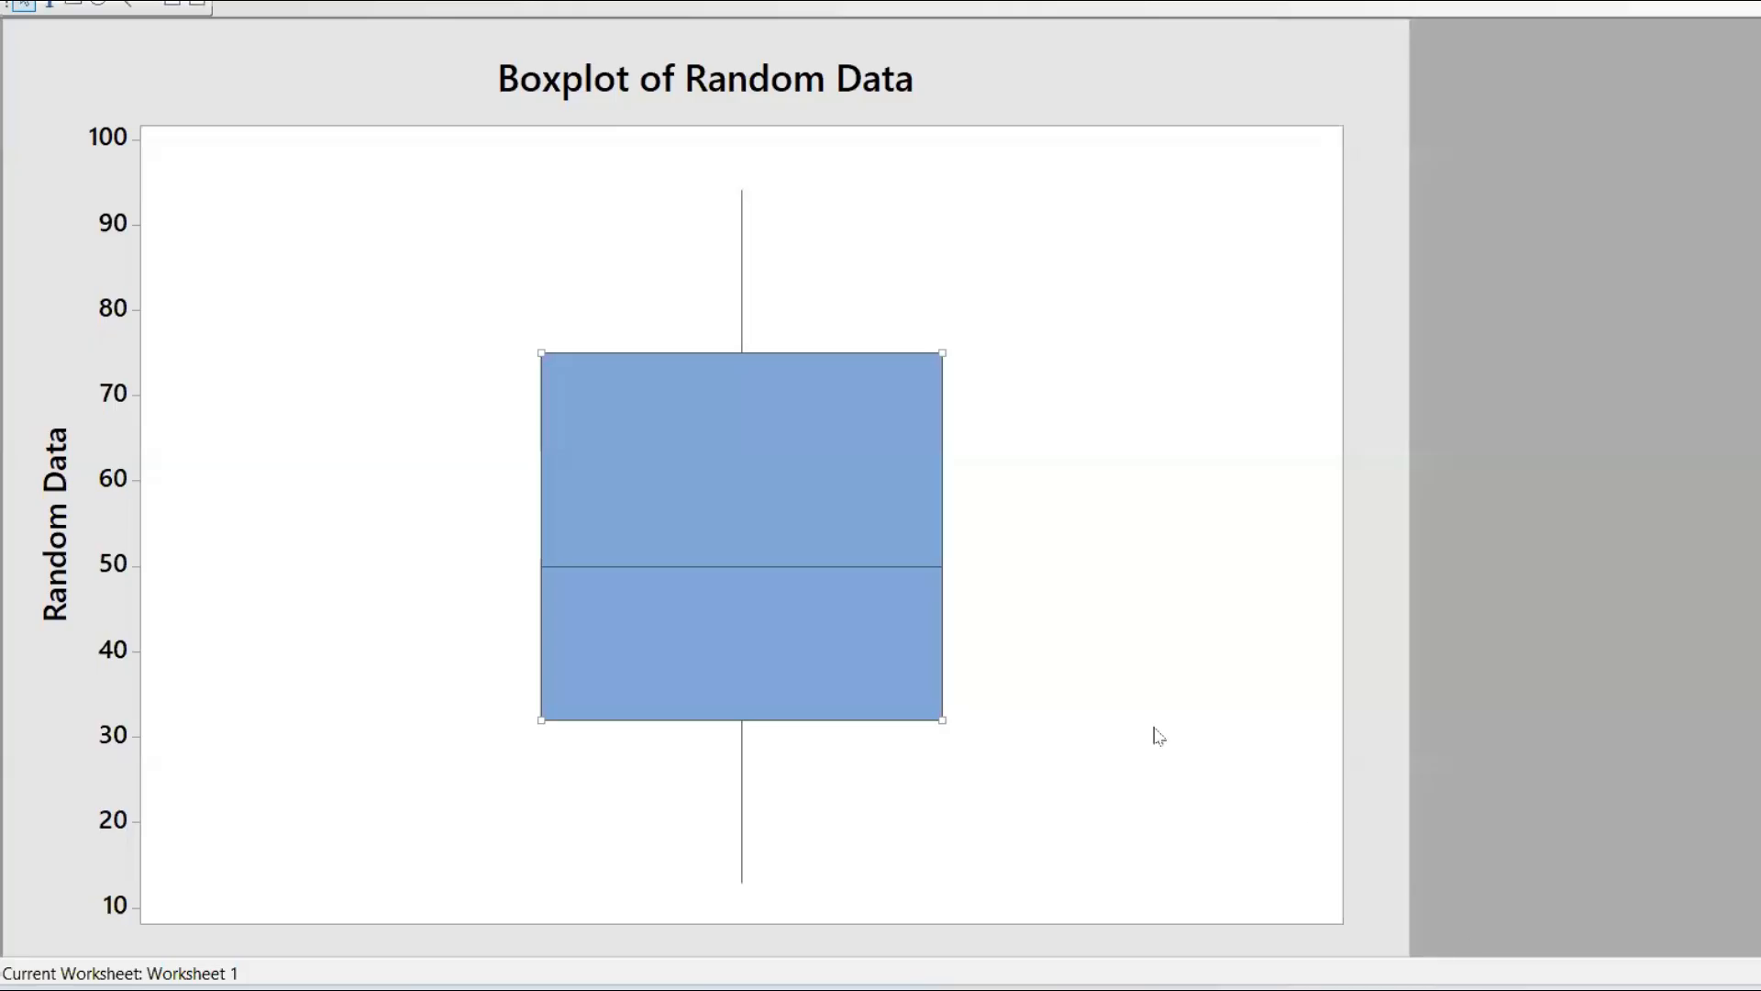
mouse_move(890, 545)
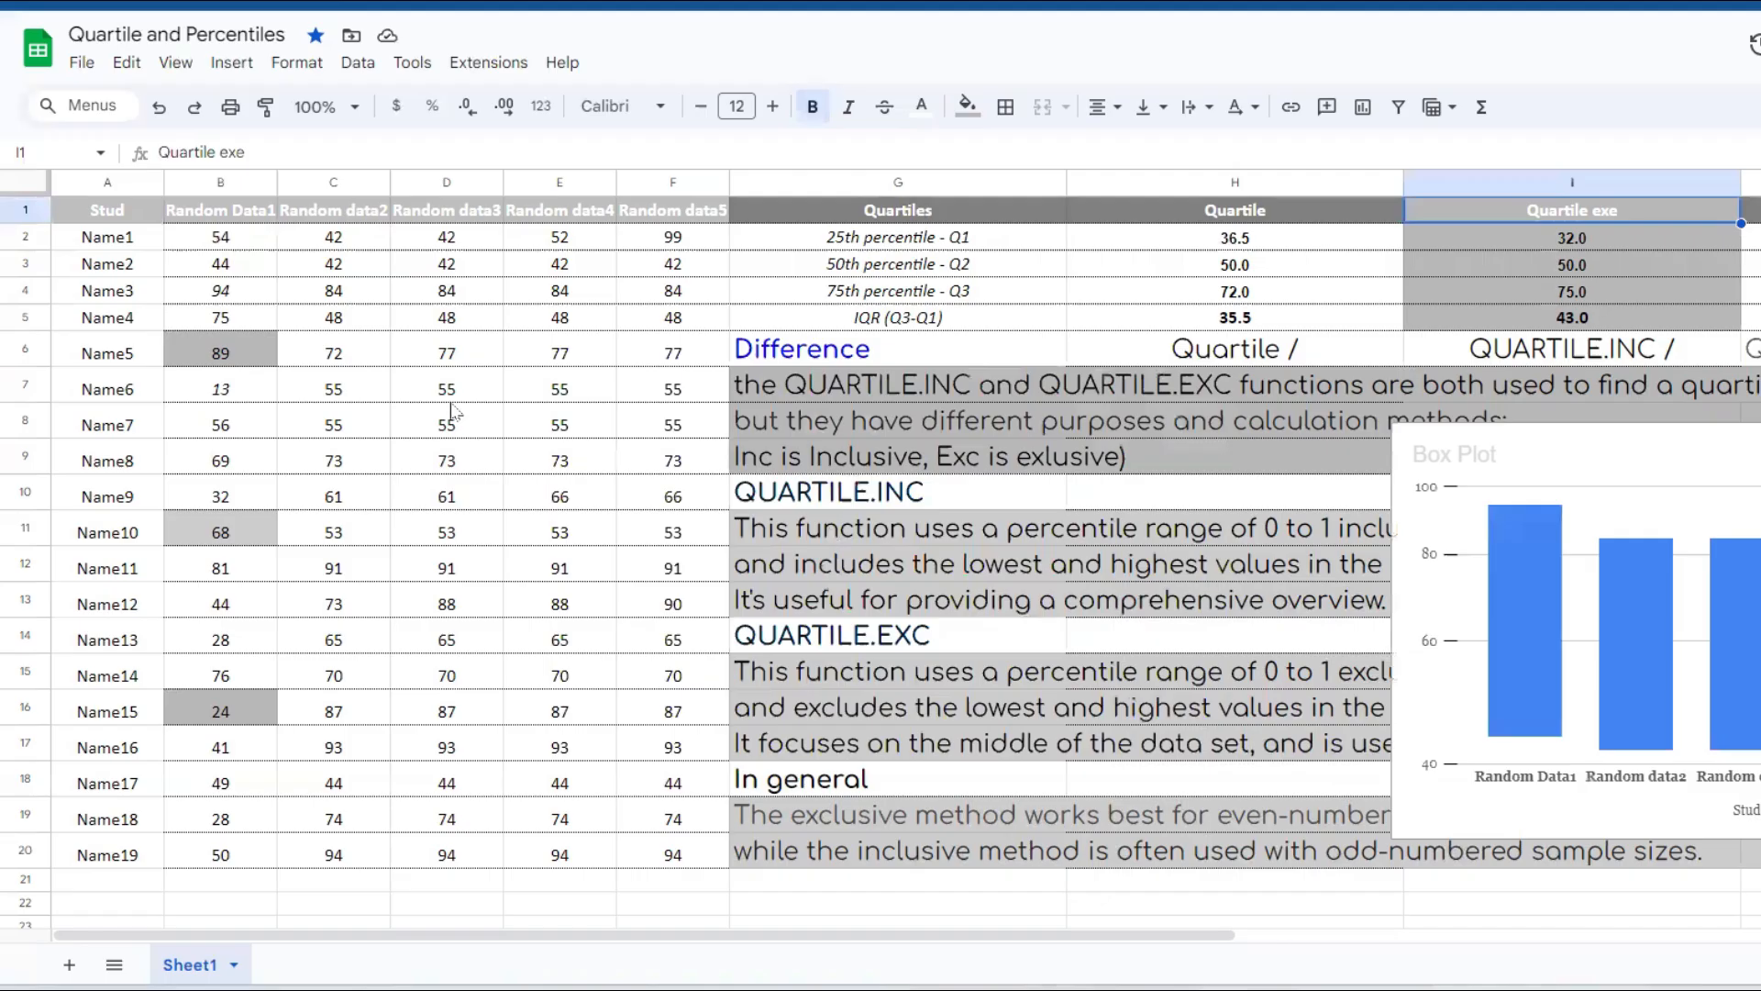
left_click(1491, 437)
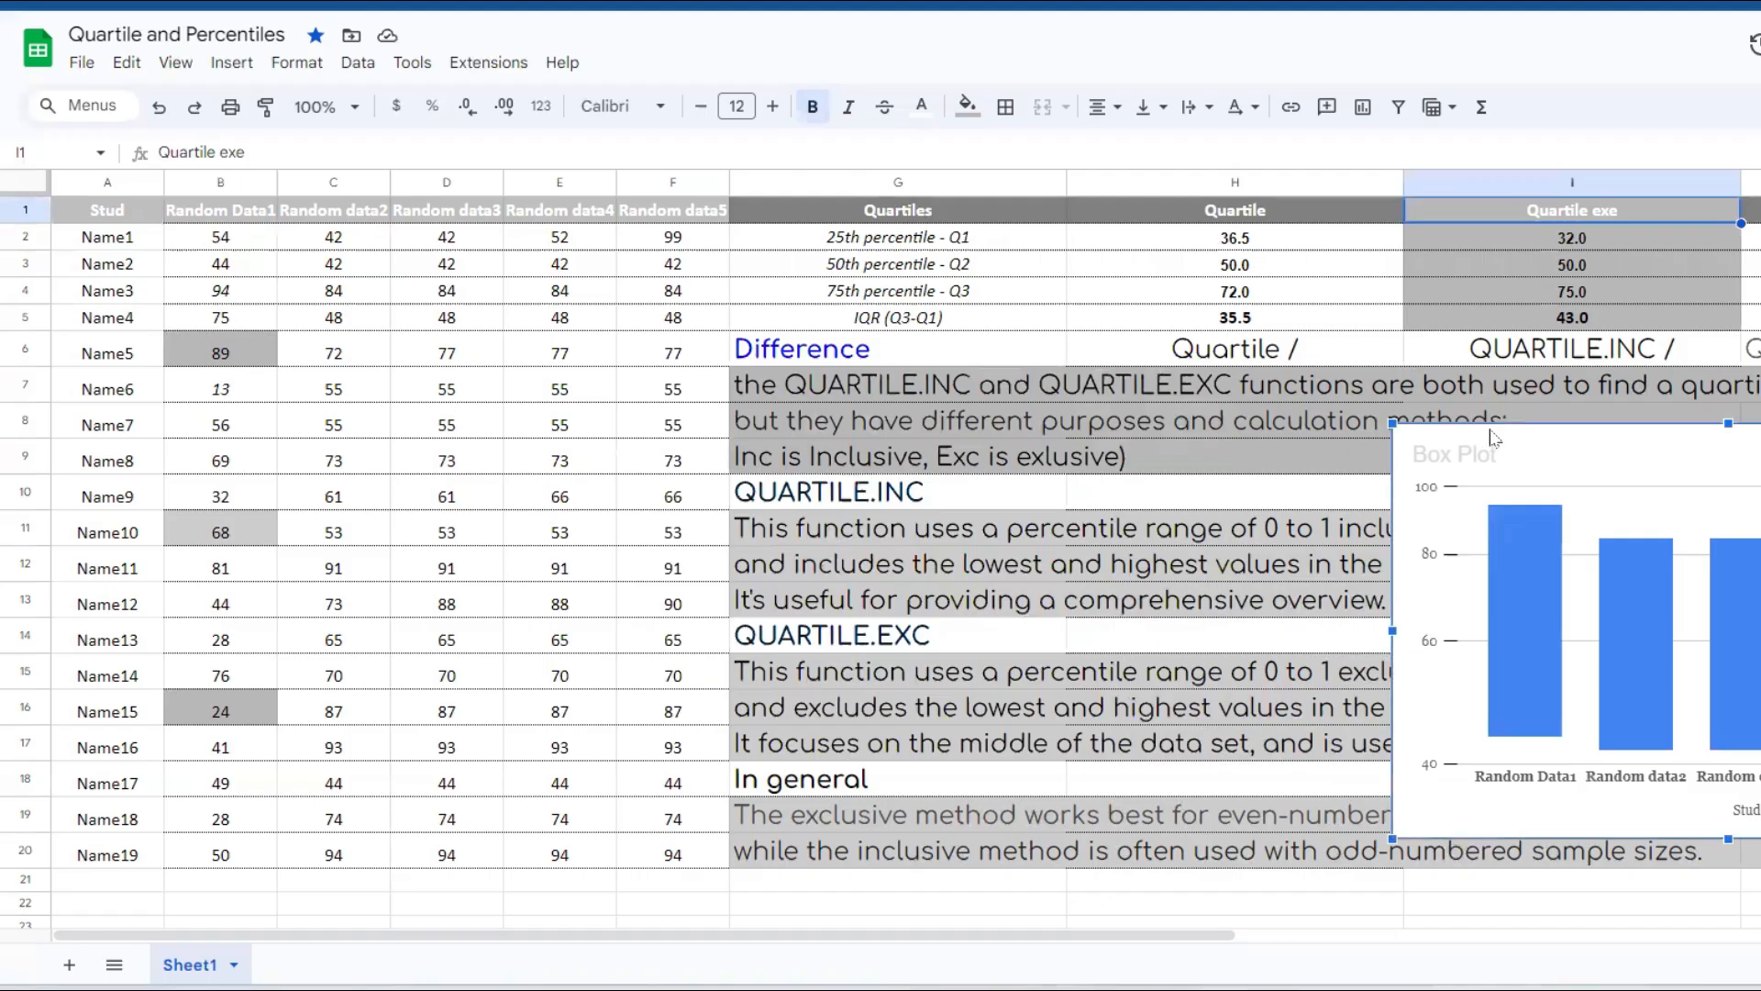